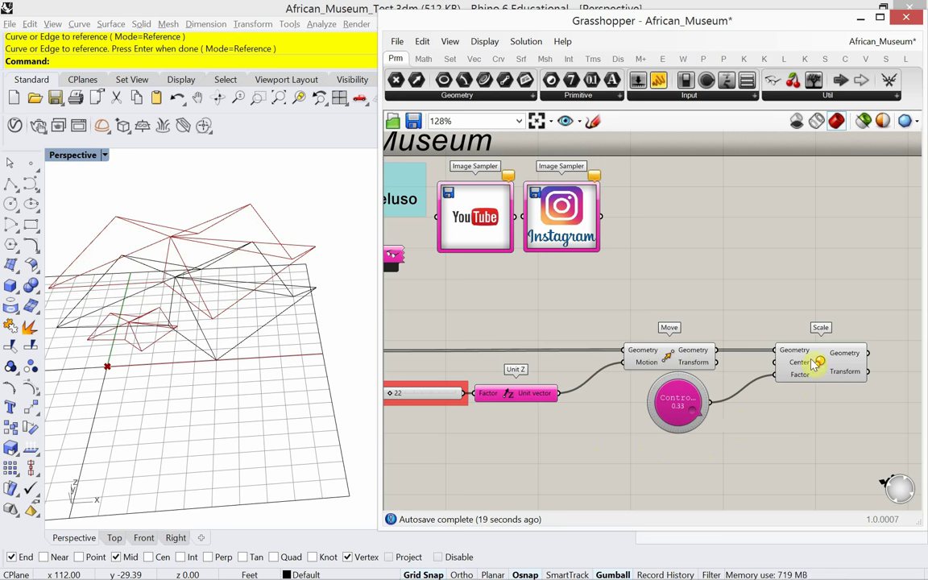
Step: Add an Area component to the canvas and place it above the Scale component
right_click_drag(613, 388, 651, 409)
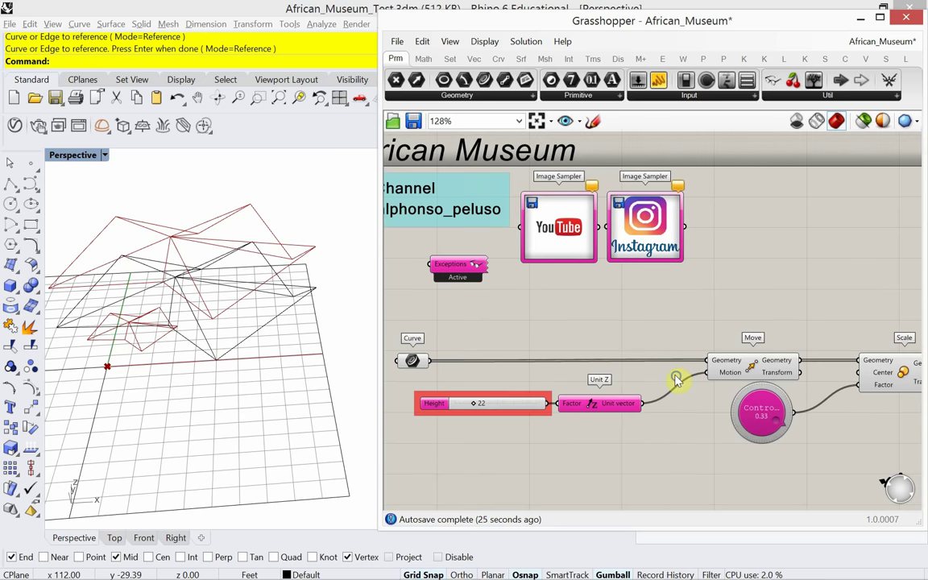
right_click_drag(676, 378, 616, 338)
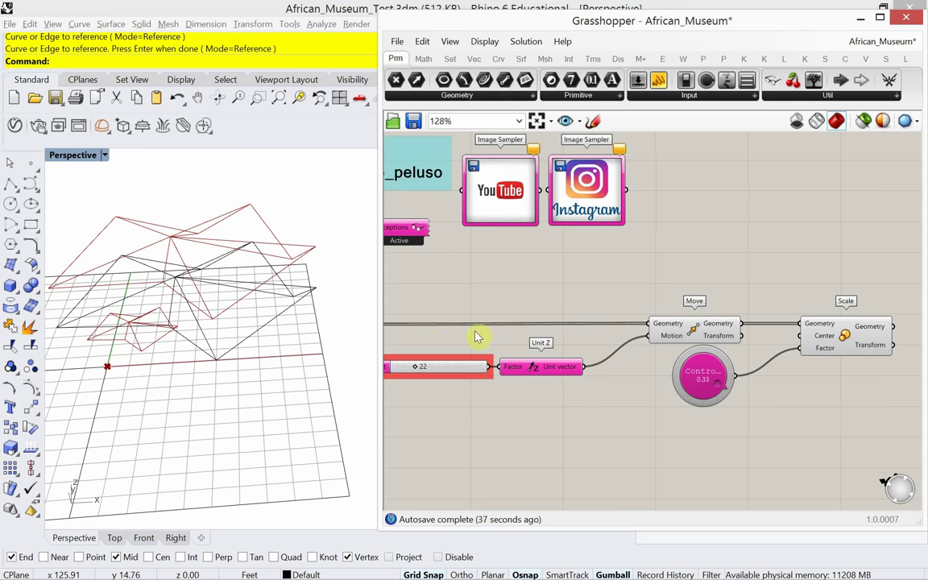
right_click_drag(555, 299, 626, 295)
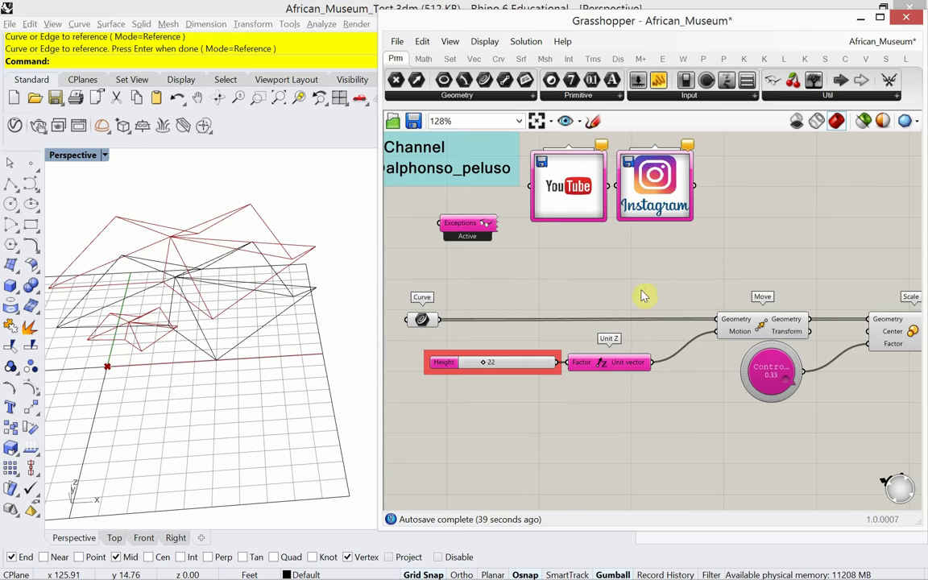
double_click(655, 289)
type("are")
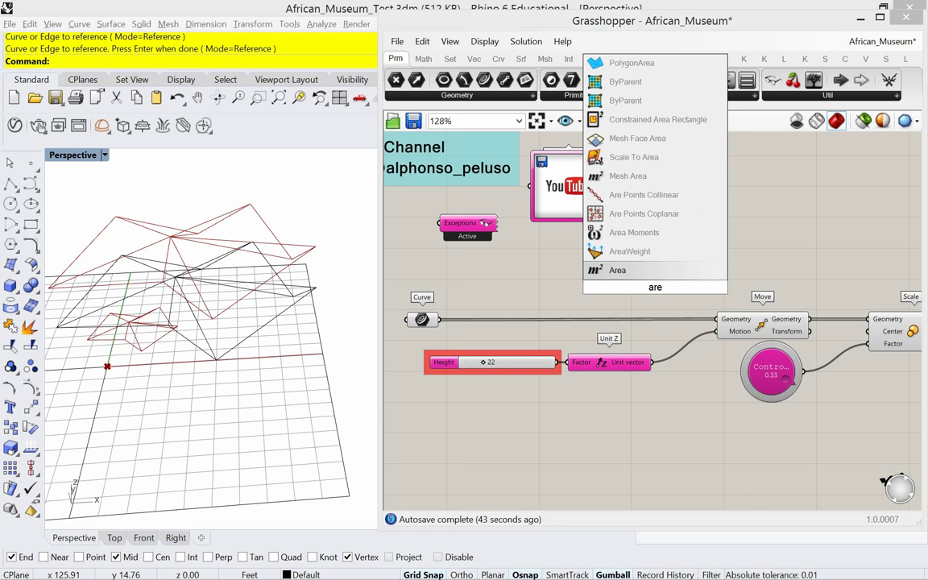
left_click(639, 271)
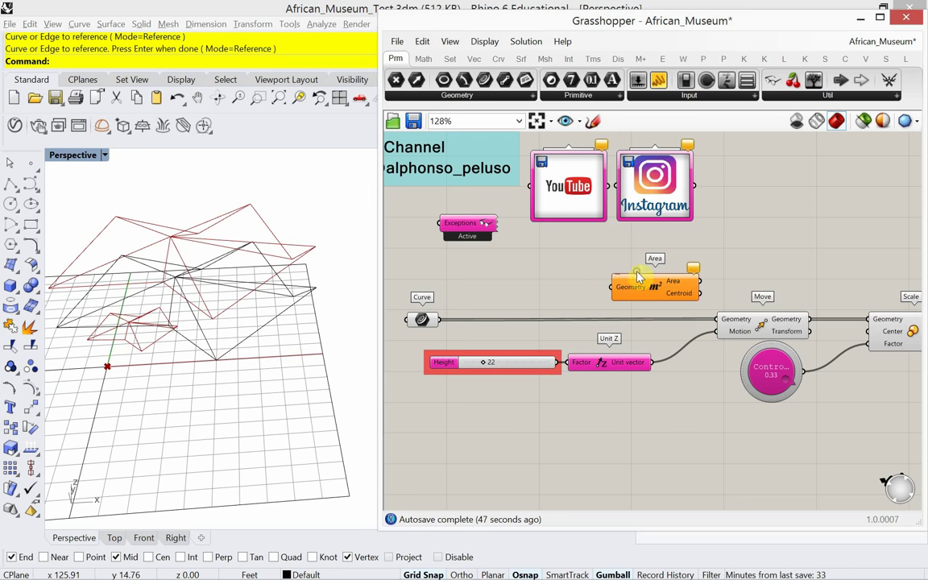
left_click_drag(613, 279, 780, 270)
right_click_drag(780, 270, 587, 266)
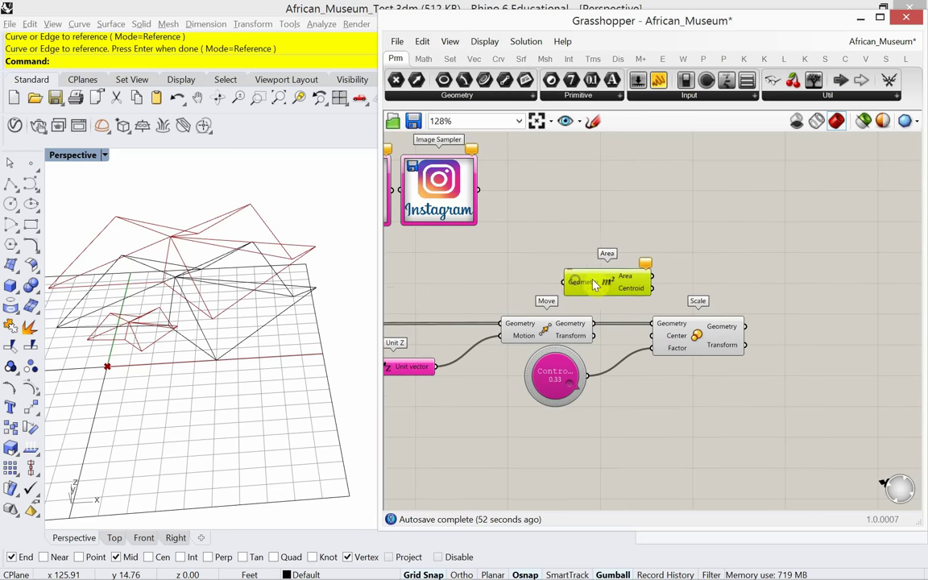
left_click_drag(587, 266, 669, 281)
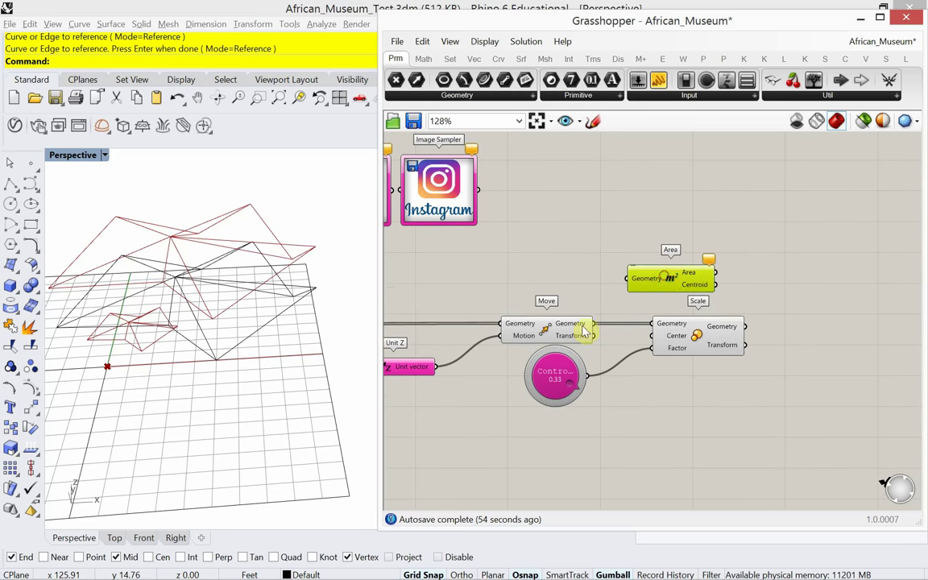
Step: Connect Move's Geometry output to the Area component and Area's Centroid output to Scale's Center input
left_click(511, 322)
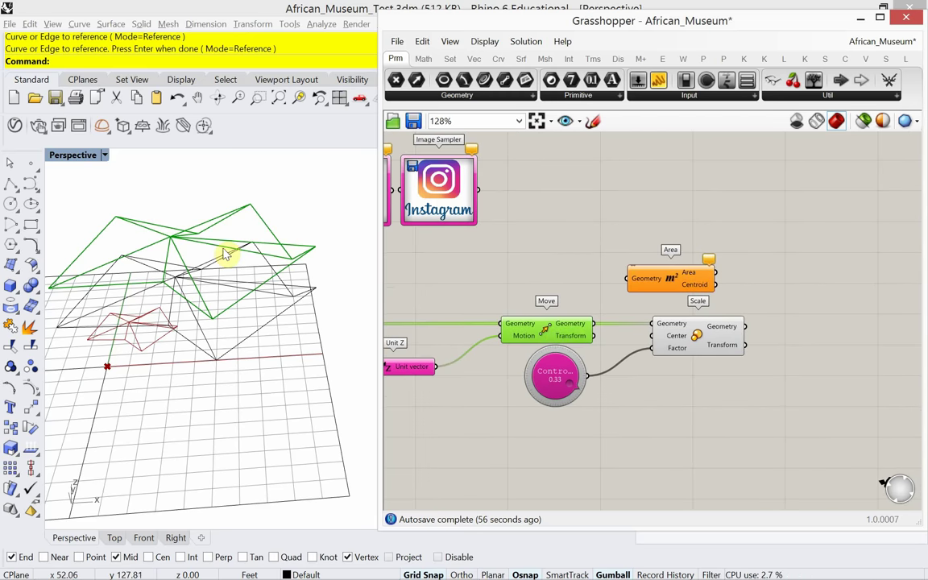
left_click_drag(600, 328, 659, 284)
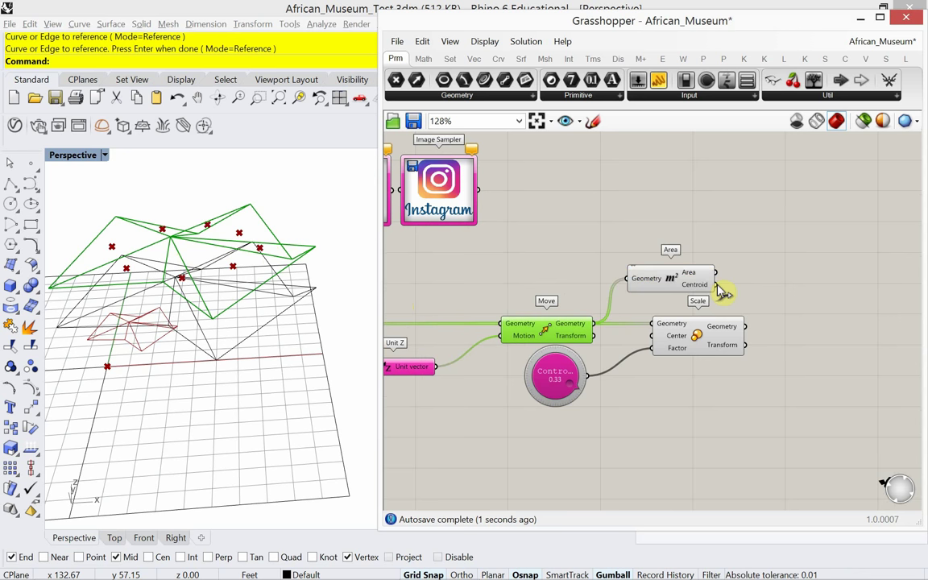
right_click_drag(249, 269, 238, 294)
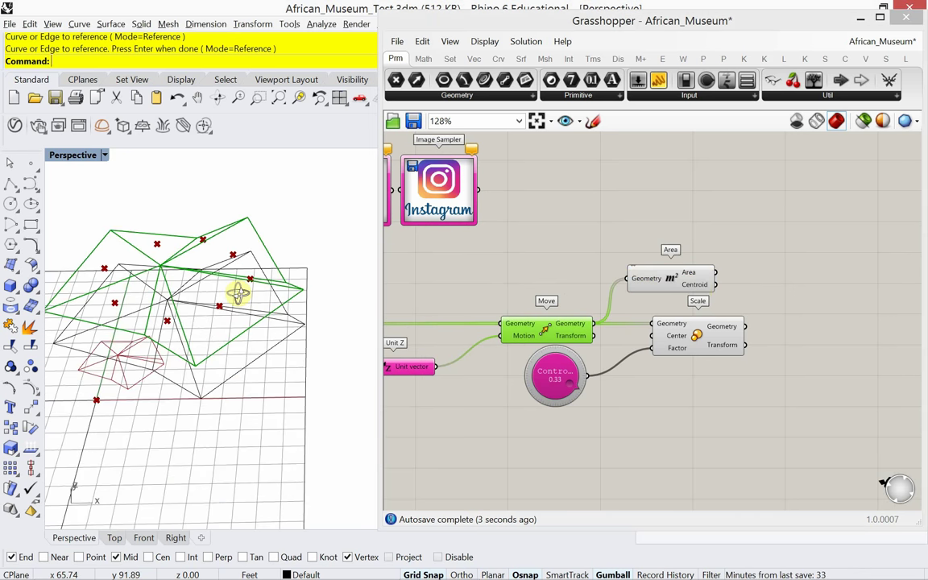
left_click_drag(716, 285, 651, 337)
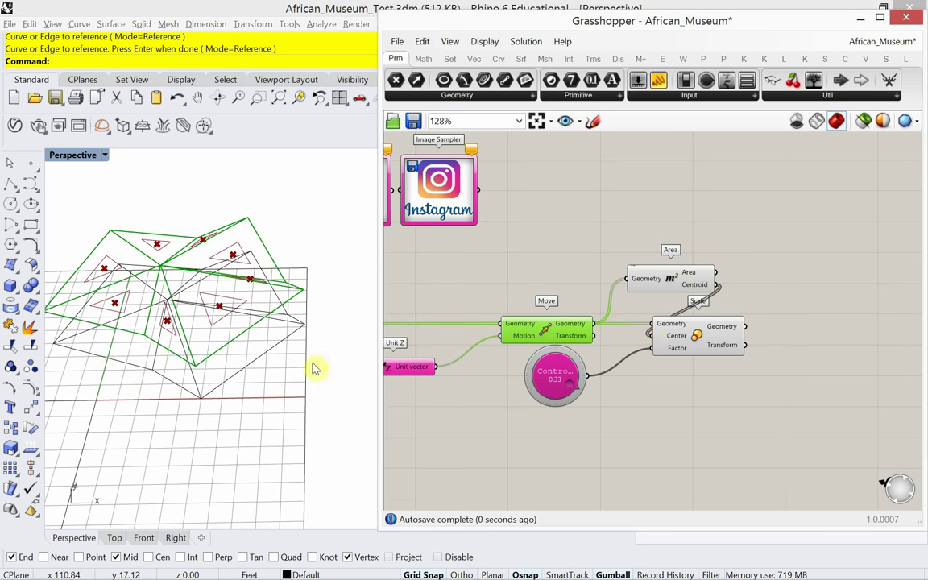
right_click_drag(182, 348, 203, 338)
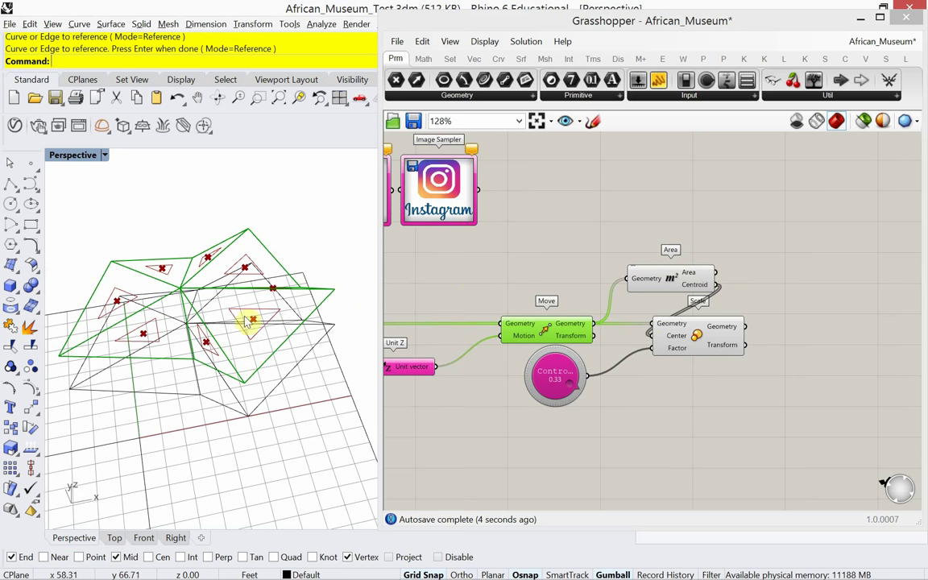
Step: Move the Scale component farther from the Move component so it sits clear of the Area component
left_click(713, 343)
left_click_drag(713, 344, 813, 342)
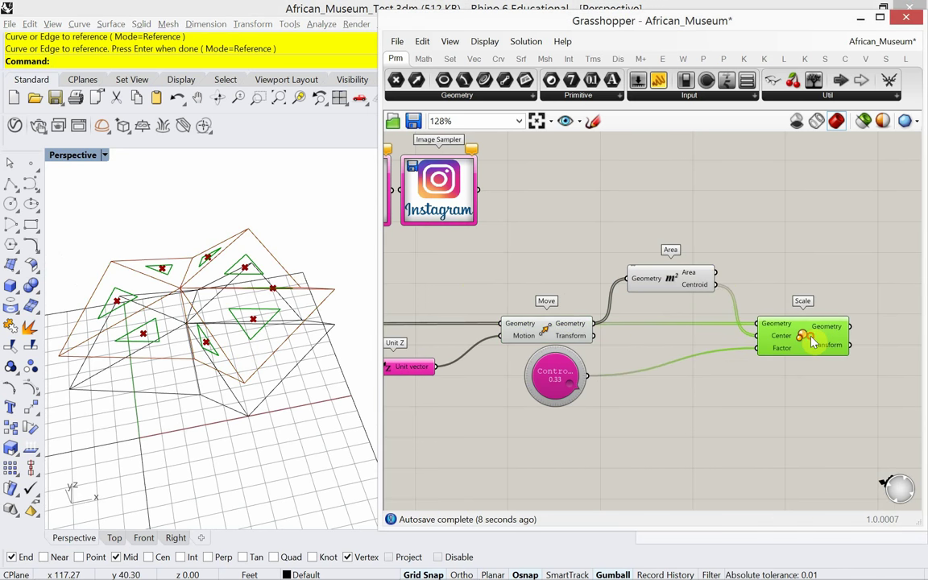
left_click(776, 246)
Step: Turn off the viewport preview of the Move component
left_click(564, 324)
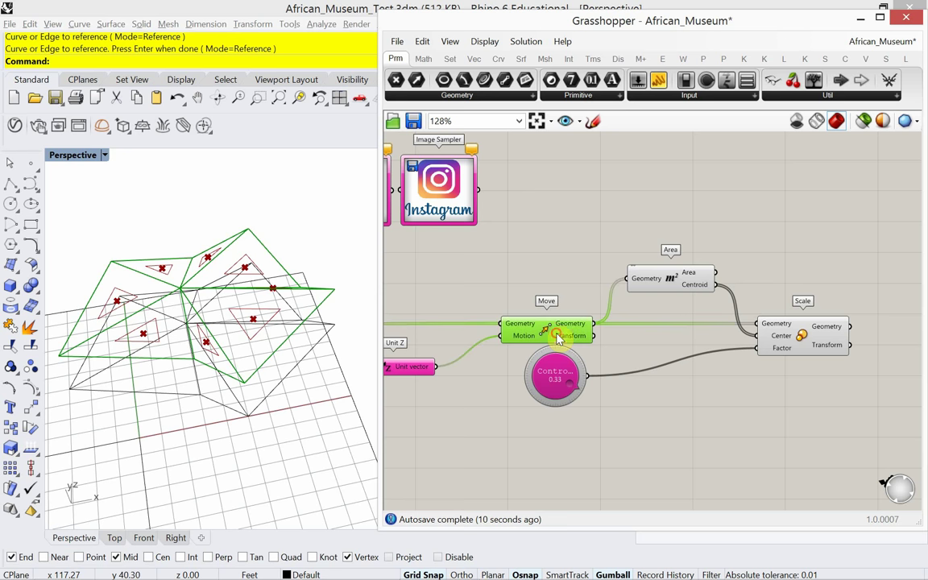
right_click(556, 278)
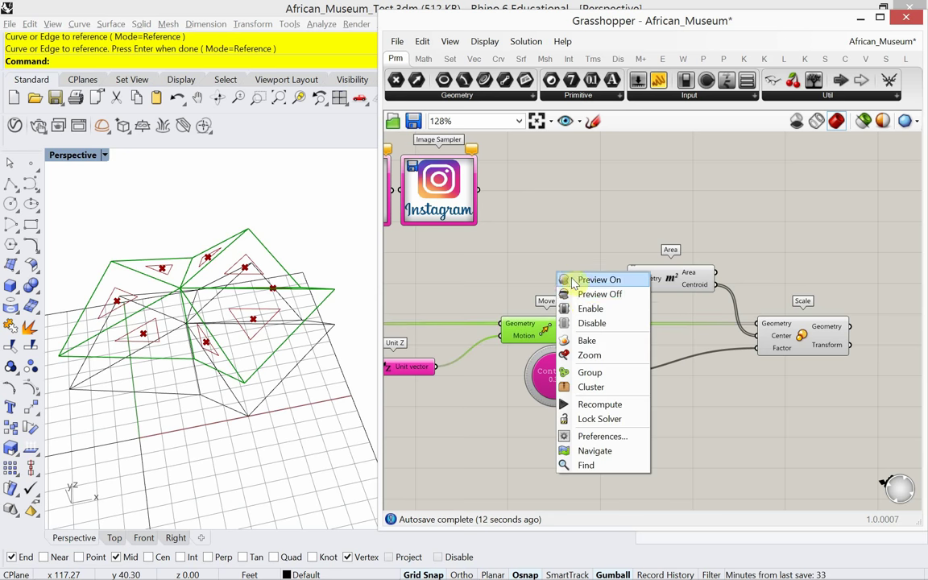
left_click(580, 295)
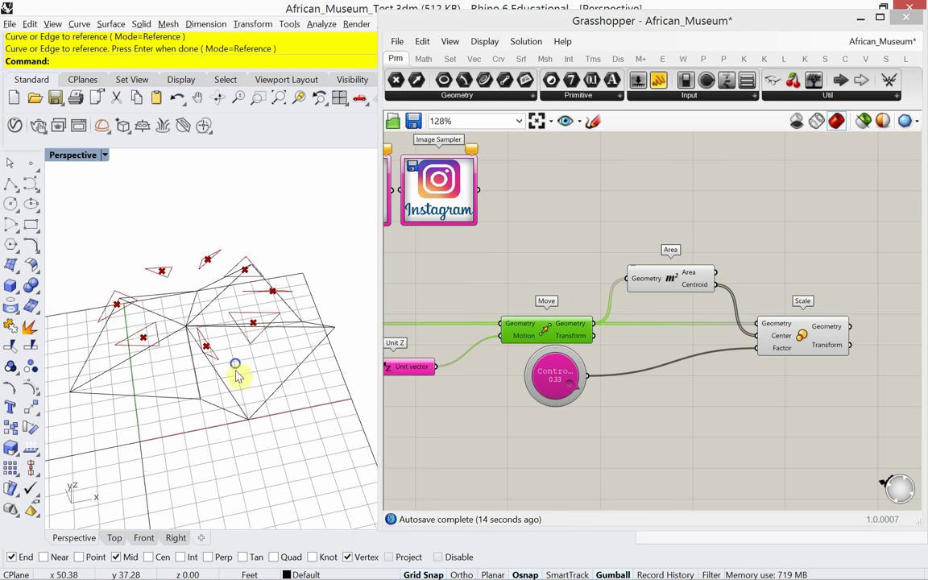
mouse_move(236, 376)
right_mouse_down()
mouse_move(228, 408)
mouse_move(193, 365)
mouse_move(221, 327)
mouse_move(256, 349)
mouse_move(224, 375)
right_mouse_up()
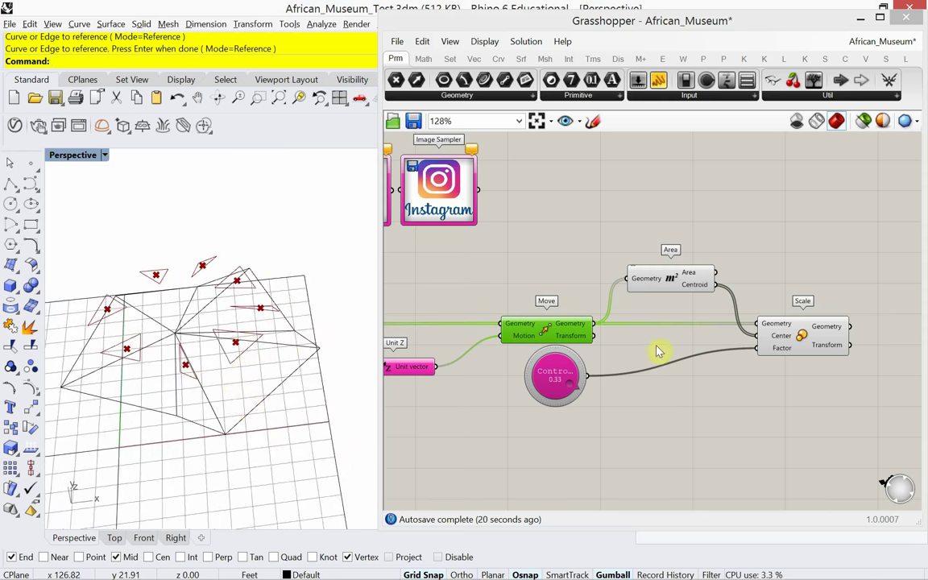
Step: Save the African_Museum Grasshopper document
right_click_drag(657, 352, 554, 348)
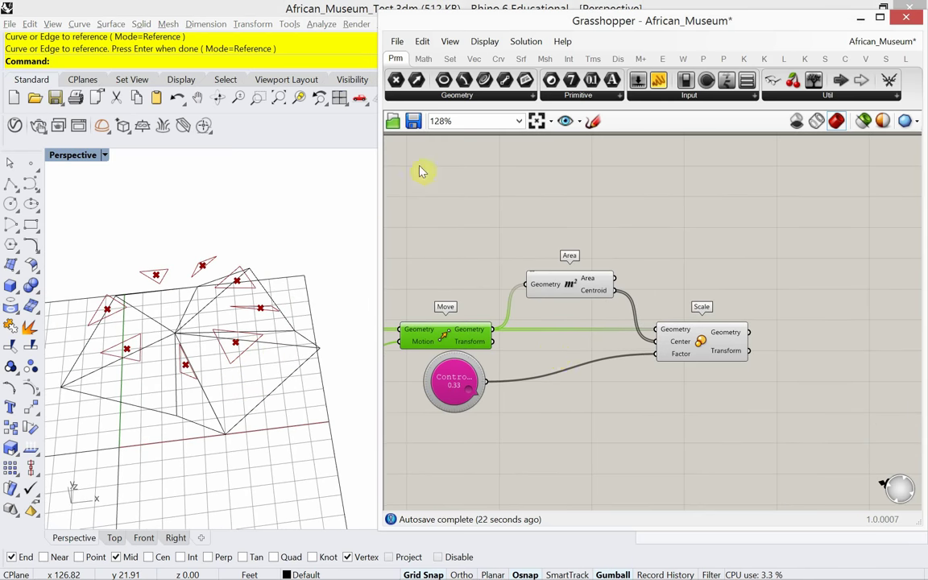
left_click(398, 41)
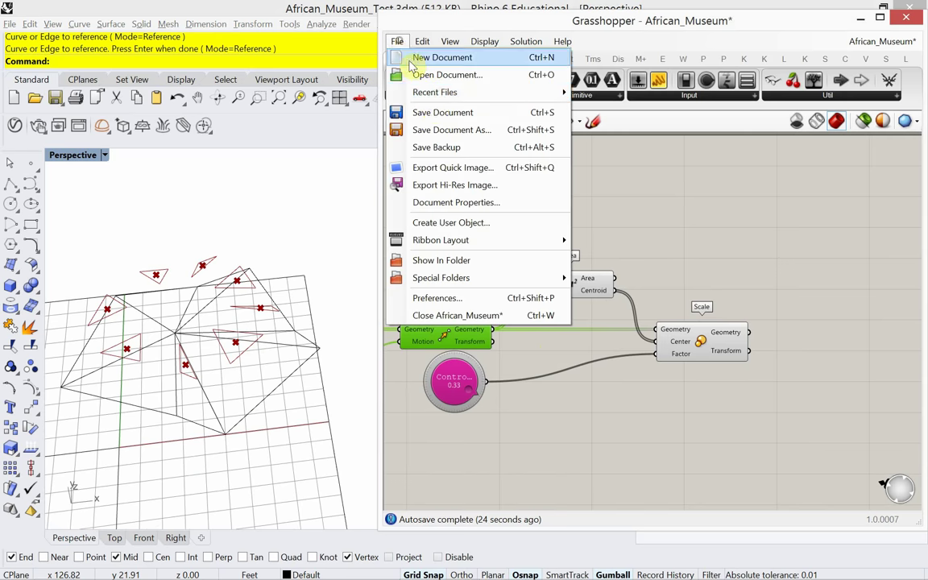
left_click(433, 112)
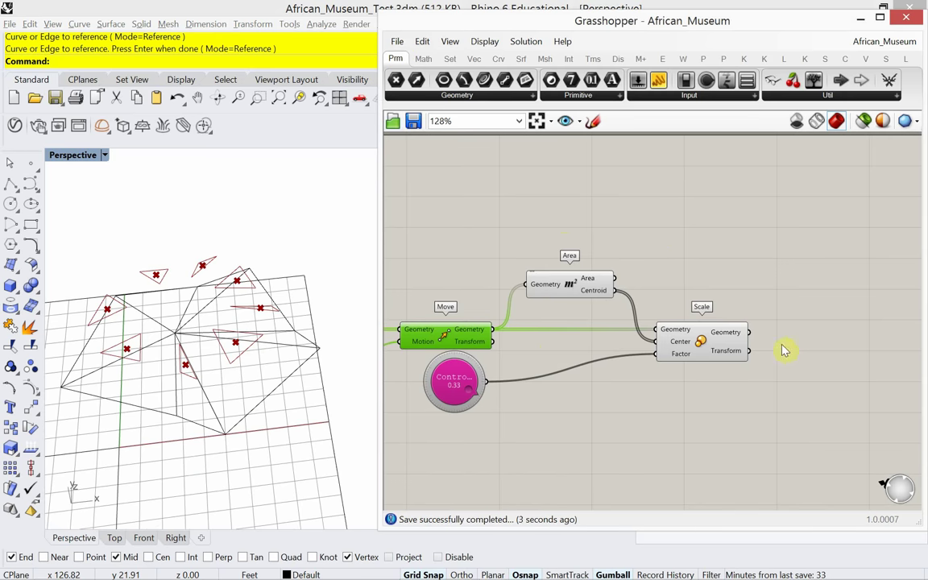
Step: Add a Loft component beyond the Scale component
double_click(808, 330)
type("loft")
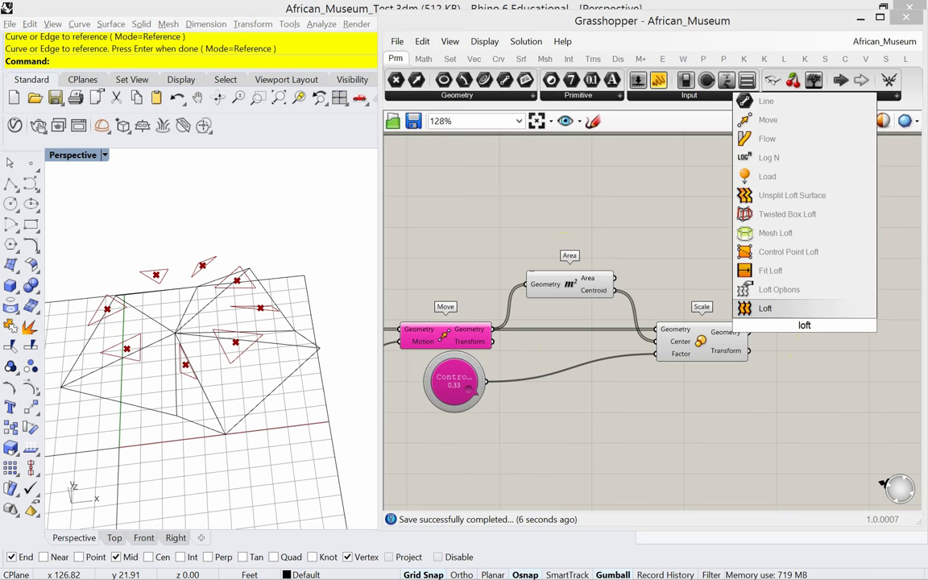
left_click(802, 311)
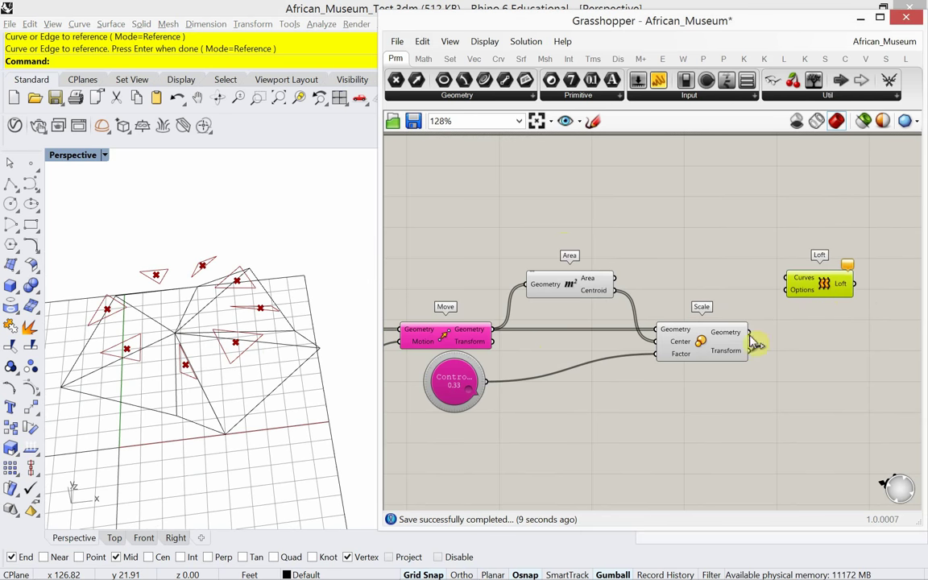
Step: Connect the Curve parameter's output to the Loft component's Curves input
right_click_drag(546, 387, 674, 352)
scroll(674, 352, "down", 3)
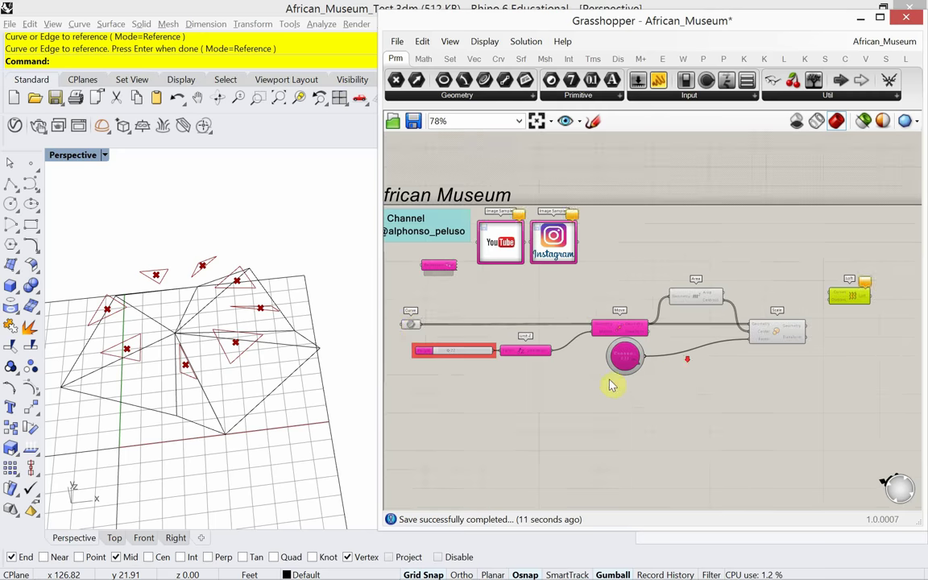
scroll(426, 341, "up", 3)
left_click_drag(427, 325, 794, 301)
scroll(484, 303, "down", 1)
scroll(467, 319, "down", 2)
scroll(809, 284, "up", 3)
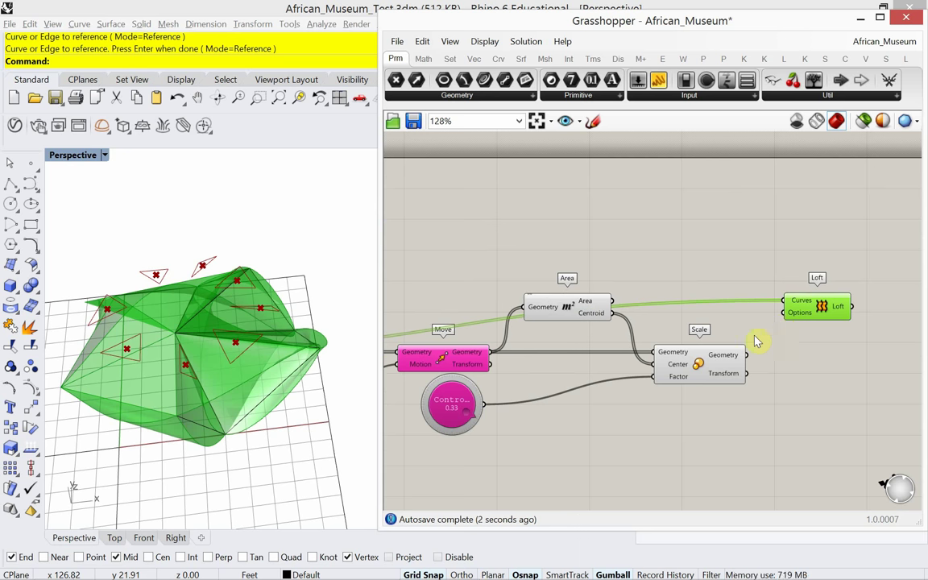
right_click_drag(278, 400, 207, 408)
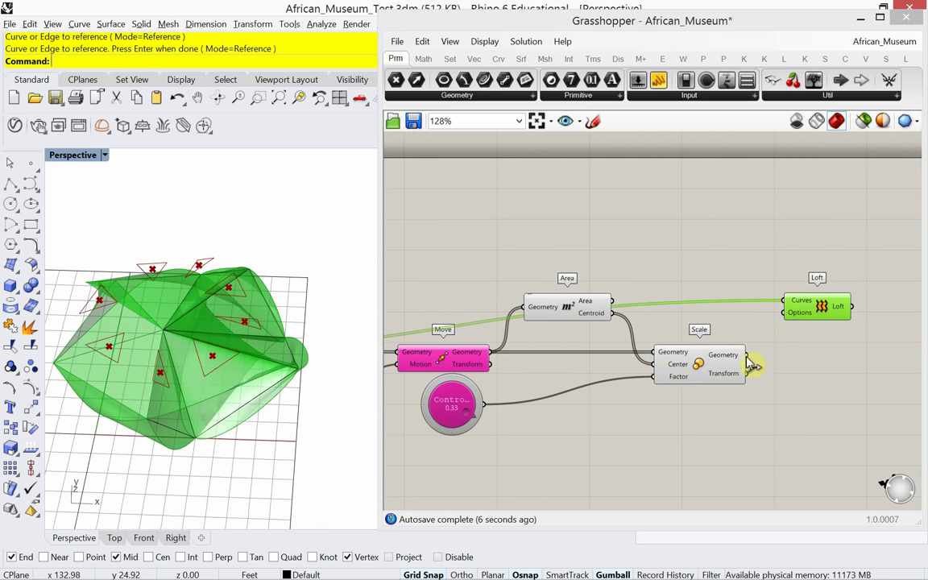
Step: Try to add Scale's Geometry output to Loft's Curves input alongside the original Curve connection
left_click_drag(748, 361, 826, 309)
left_click(814, 343)
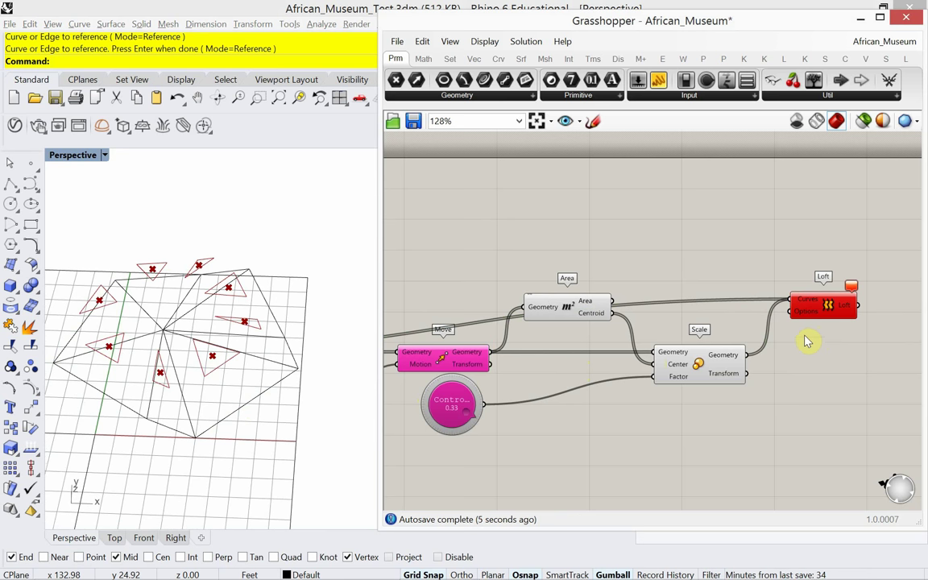
key("ctrl+z")
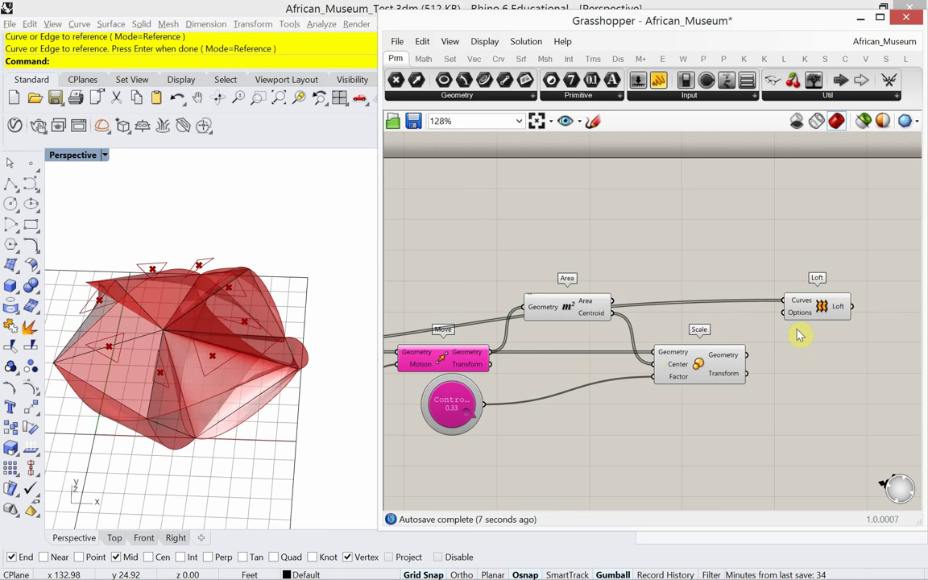
Step: Move the Loft component up clear of the Area component and examine the wires leaving the Curve parameter
left_click_drag(794, 311, 743, 253)
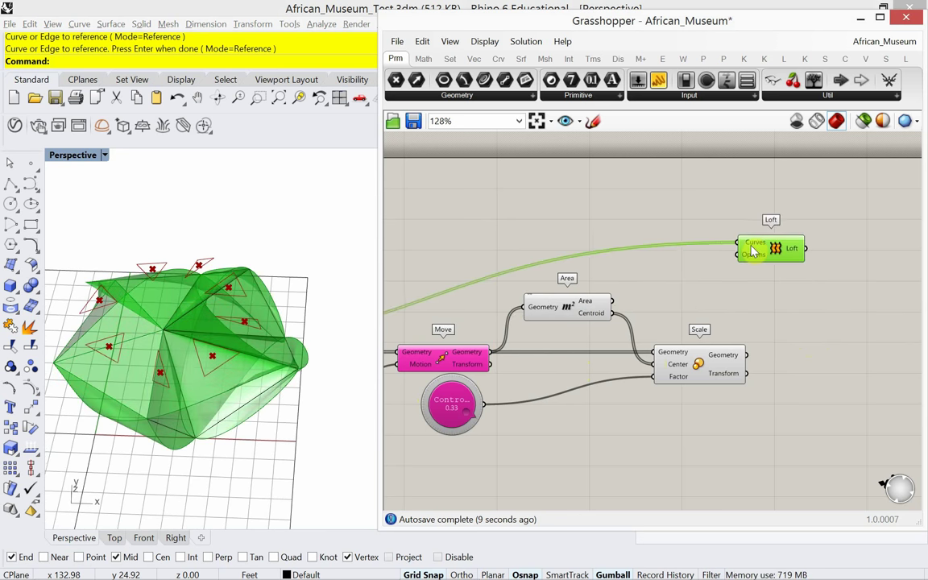
scroll(772, 321, "down", 3)
scroll(493, 349, "up", 4)
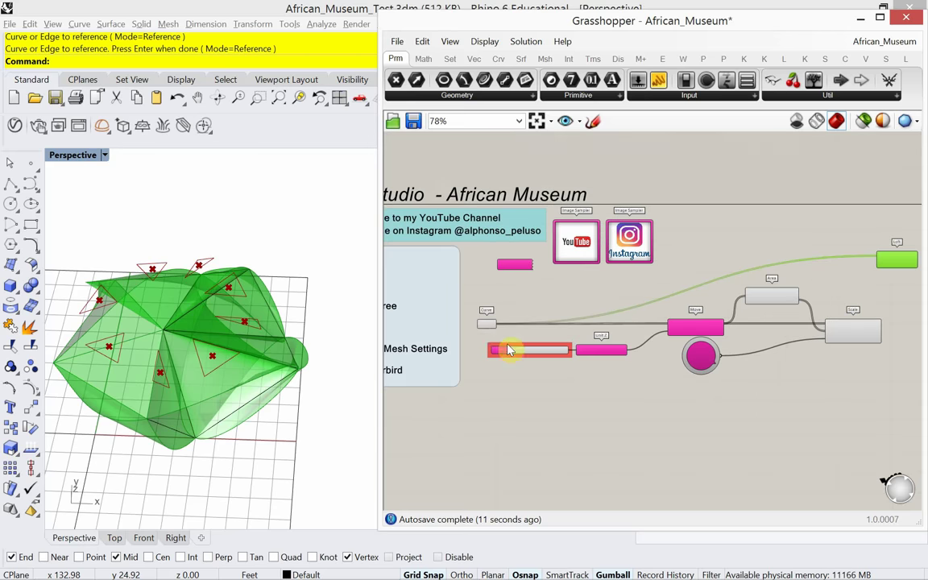
mouse_move(506, 317)
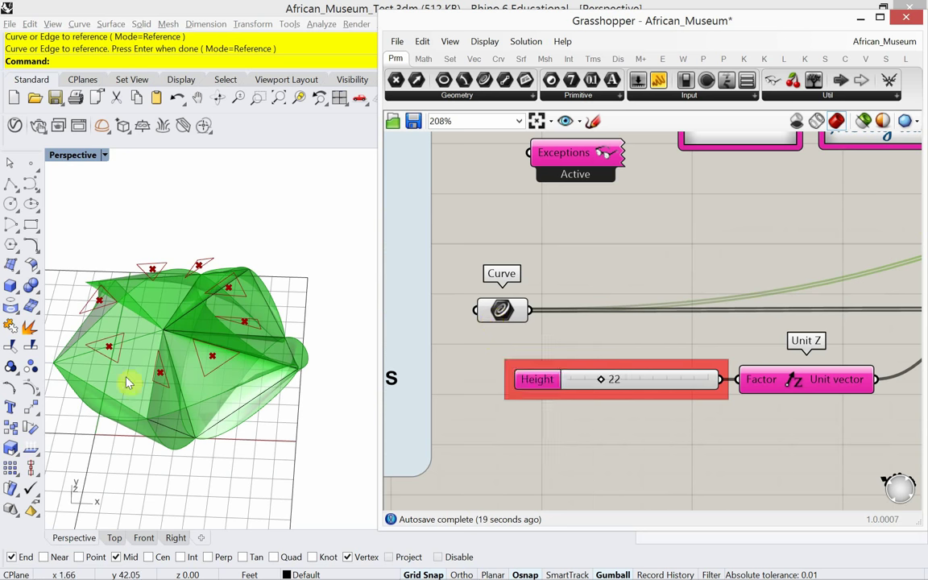
right_click_drag(126, 383, 161, 302)
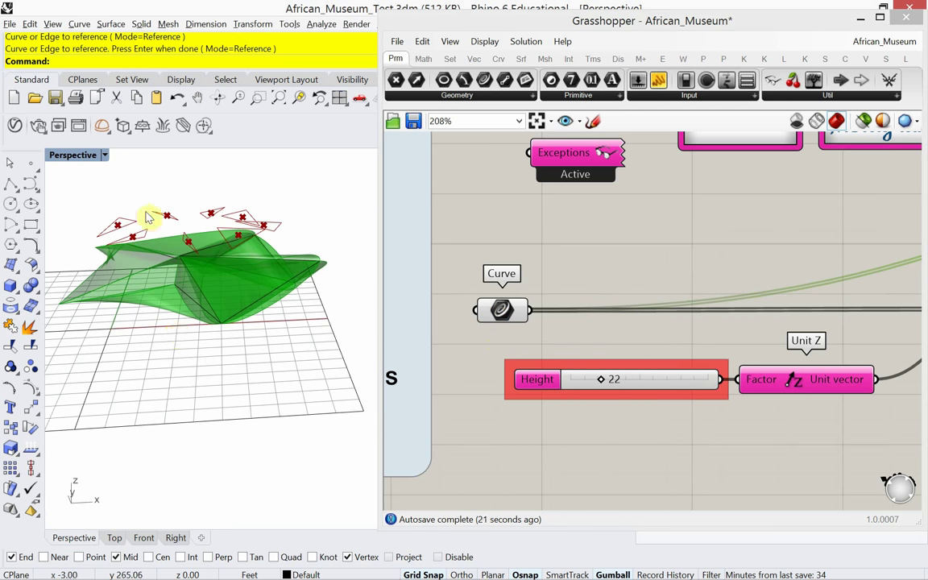
right_click_drag(622, 331, 536, 331)
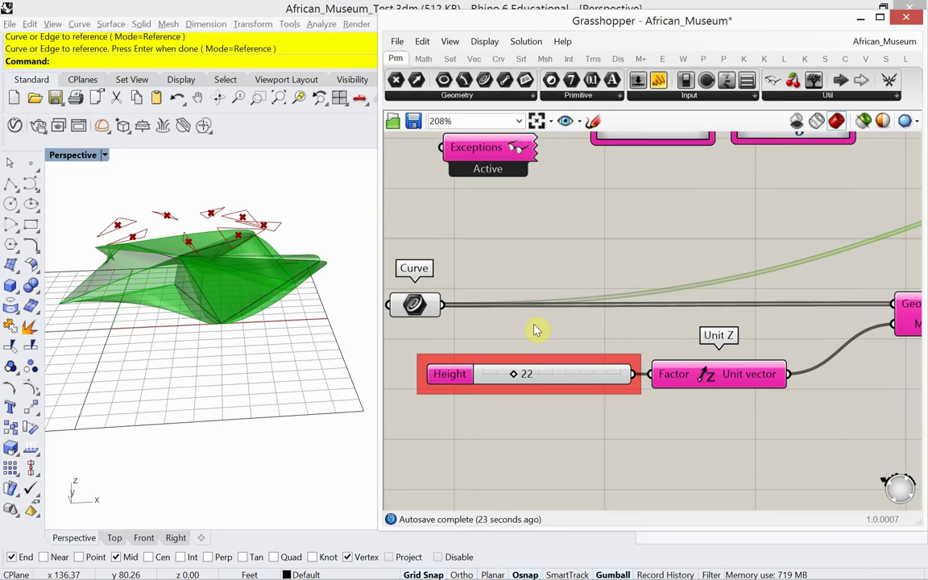
scroll(536, 330, "down", 5)
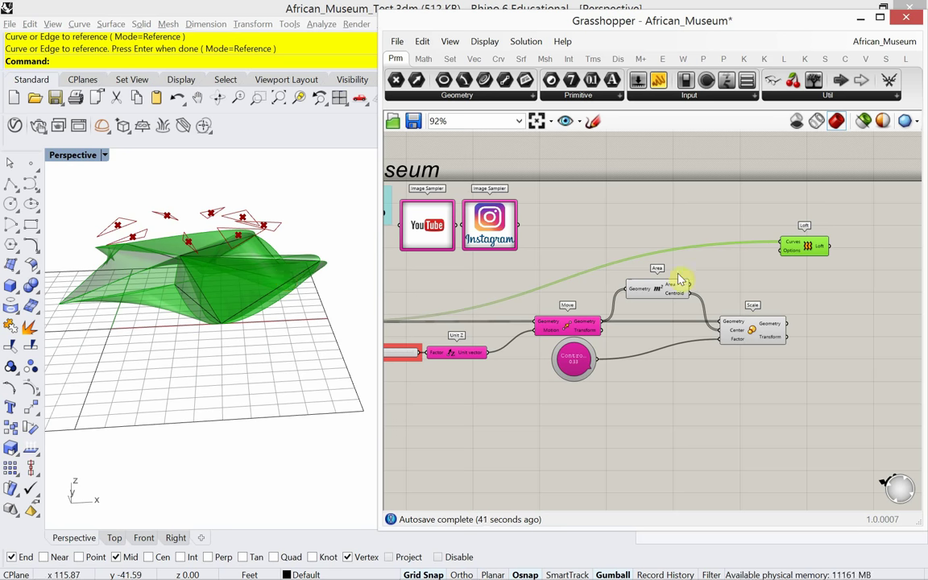
right_click_drag(538, 322, 652, 322)
scroll(431, 330, "up", 5)
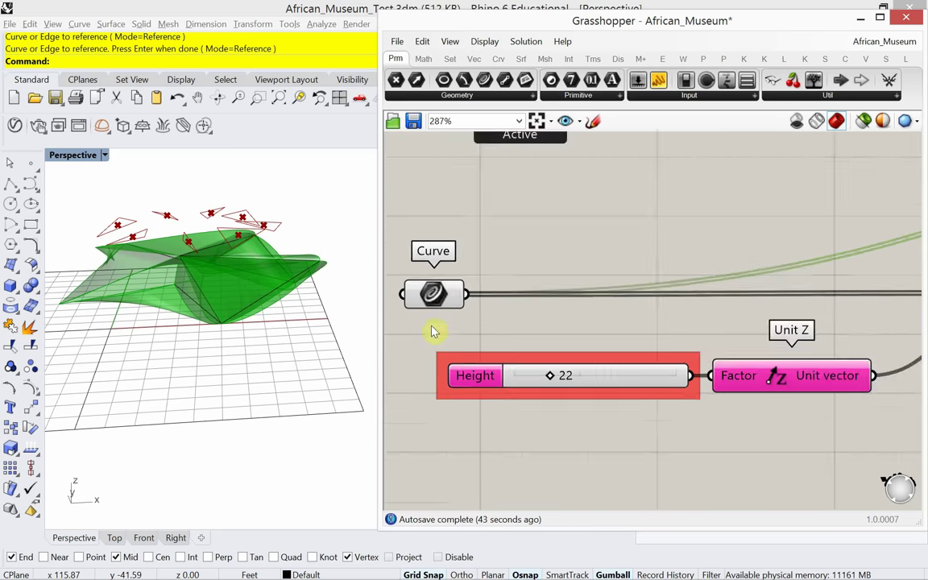
mouse_move(443, 297)
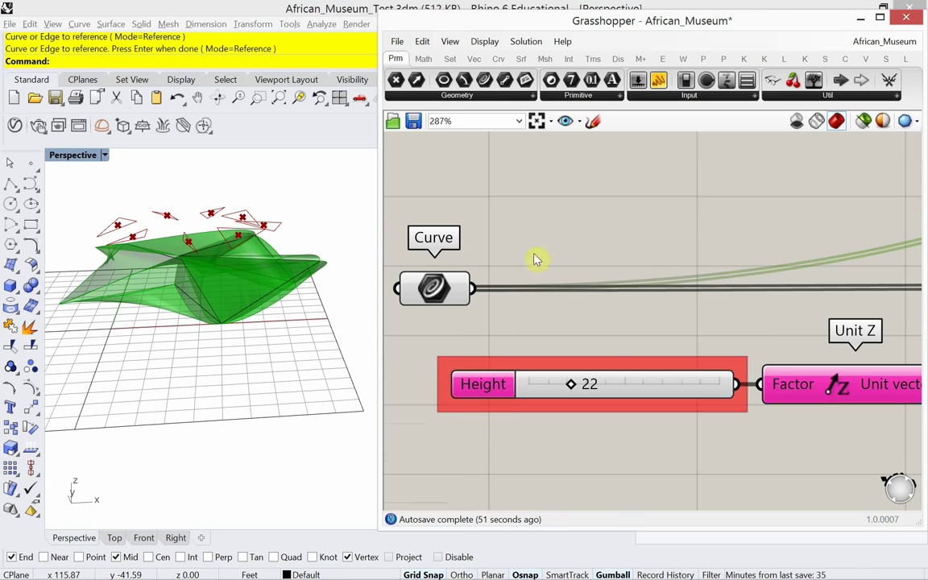
Step: Add a Graft Tree component and feed it from the Curve parameter's output
double_click(617, 225)
type("gr")
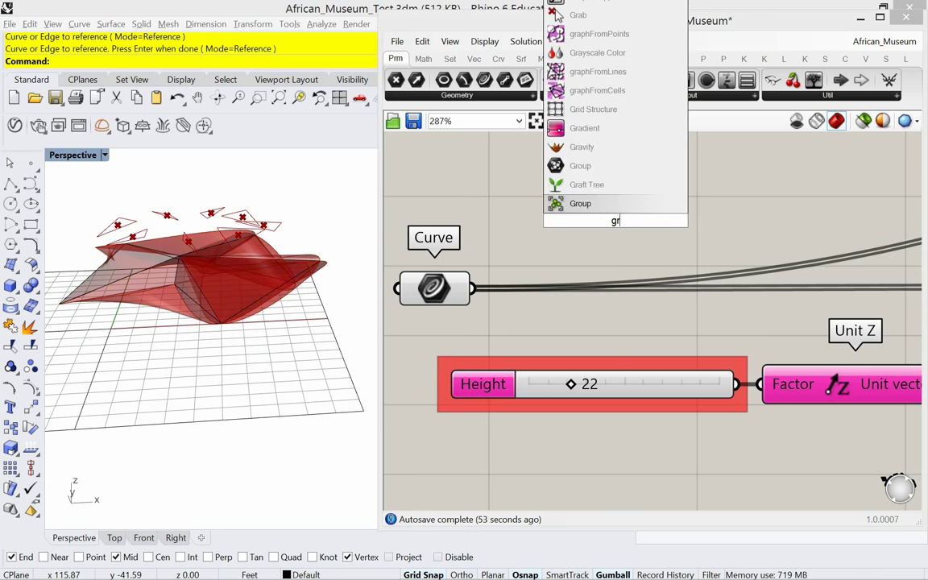
type("aft")
left_click(596, 203)
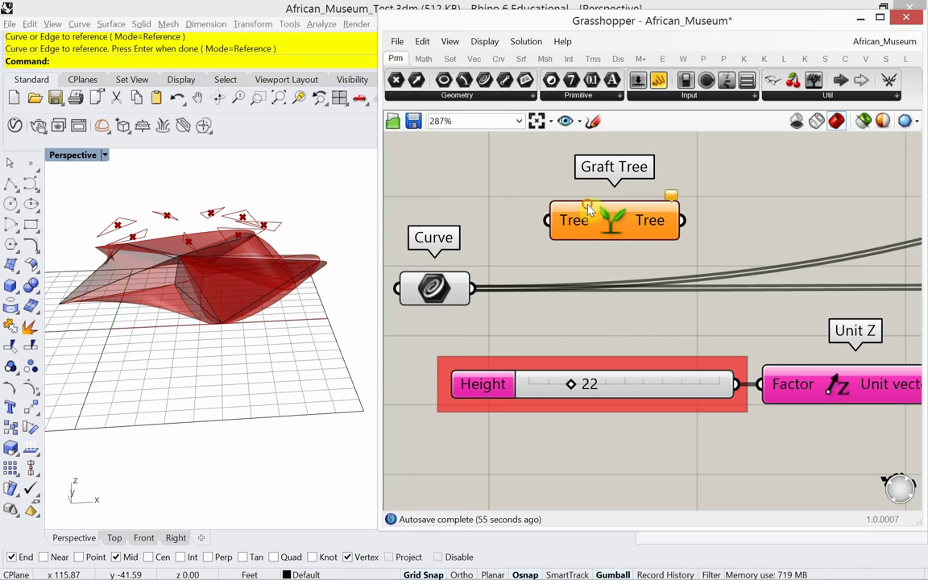
left_click_drag(471, 290, 549, 220)
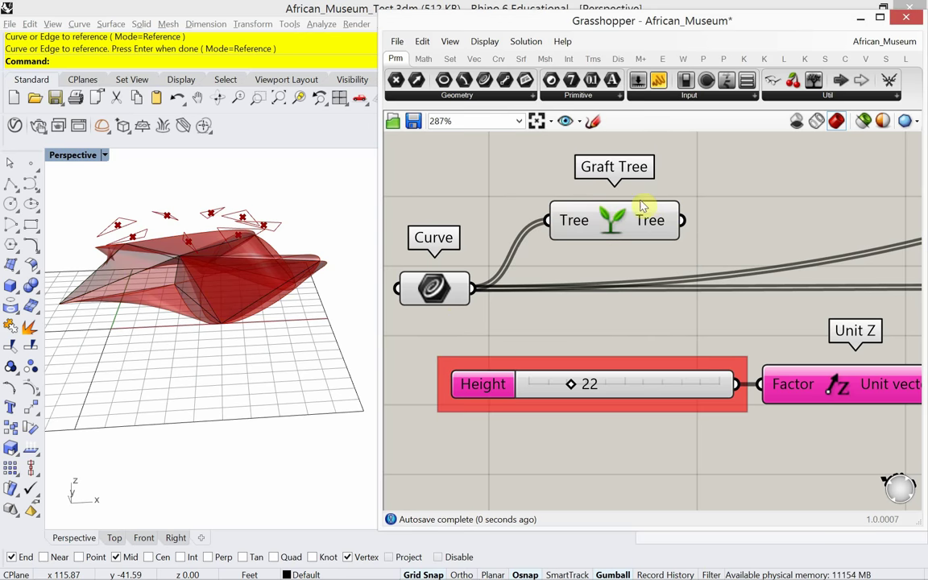
mouse_move(654, 225)
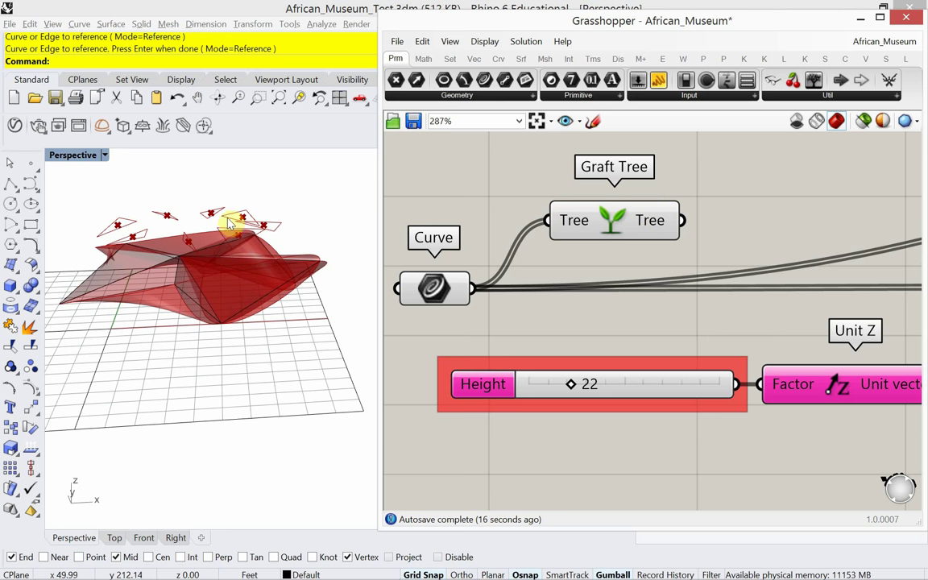
Step: Place the Graft Tree component just before Loft and connect its output to Loft's Curves input in place of the direct curve wire
scroll(545, 307, "down", 5)
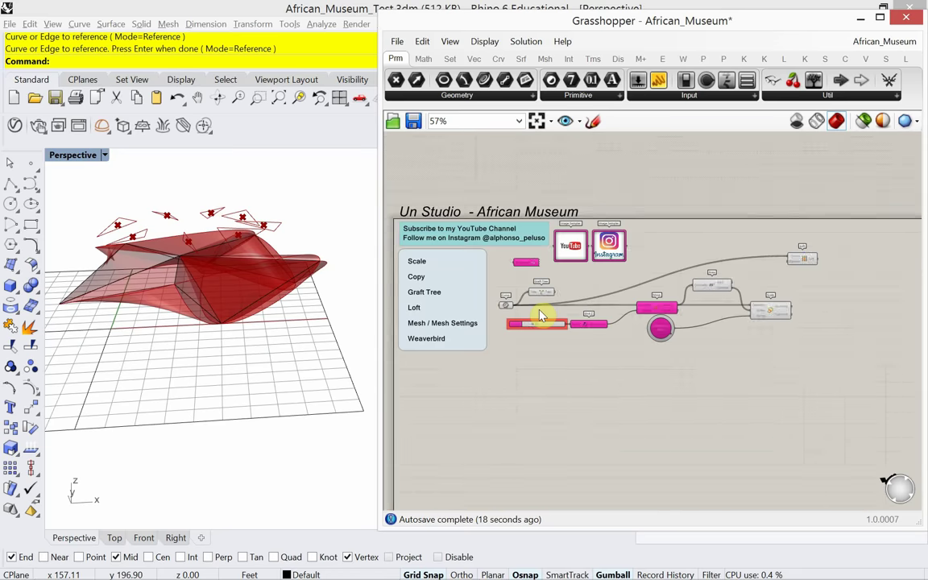
left_click_drag(546, 297, 748, 267)
scroll(775, 260, "up", 2)
scroll(776, 259, "up", 1)
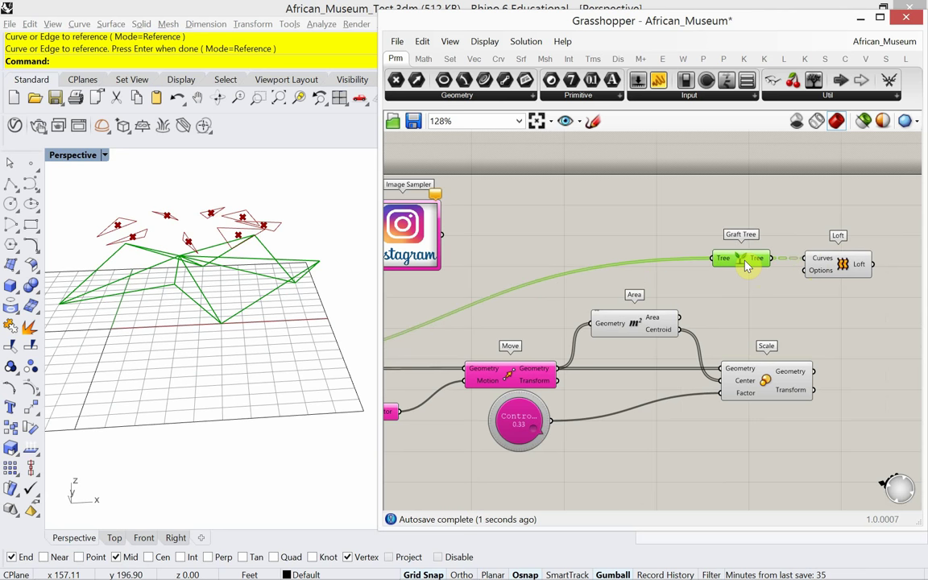
Step: Add a second Graft Tree component fed by Scale's Geometry output and place it below the first one
mouse_move(786, 372)
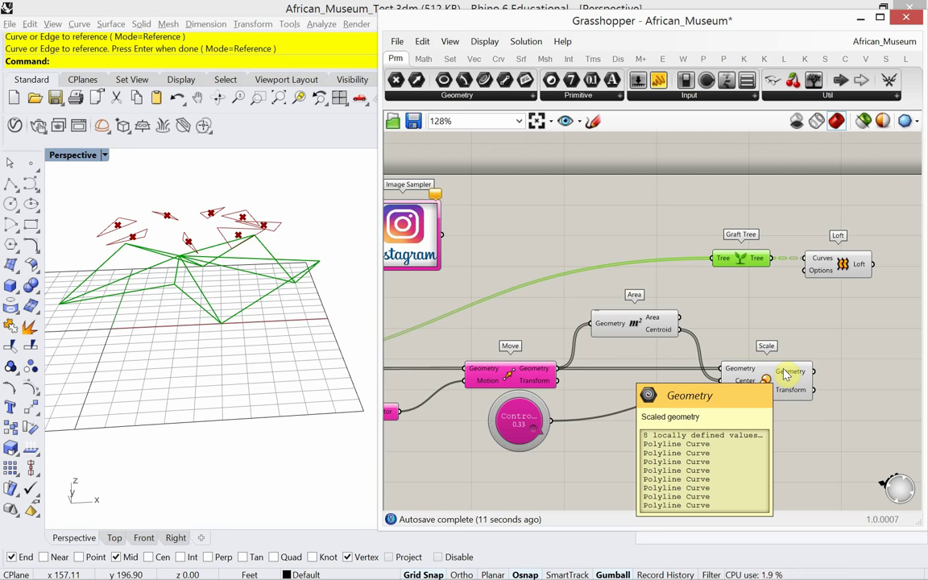
right_click_drag(786, 375, 651, 369)
scroll(729, 379, "up", 2)
double_click(727, 375)
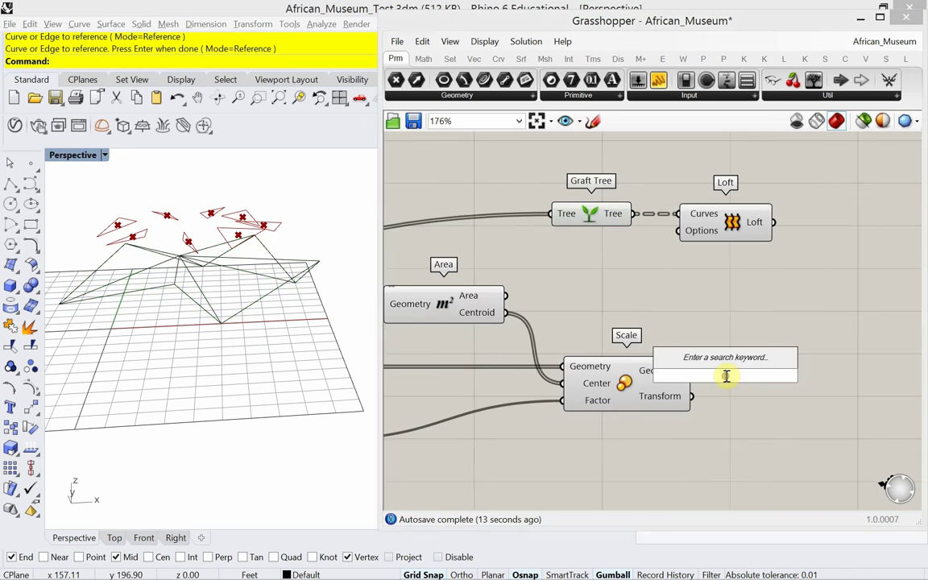
type("graft")
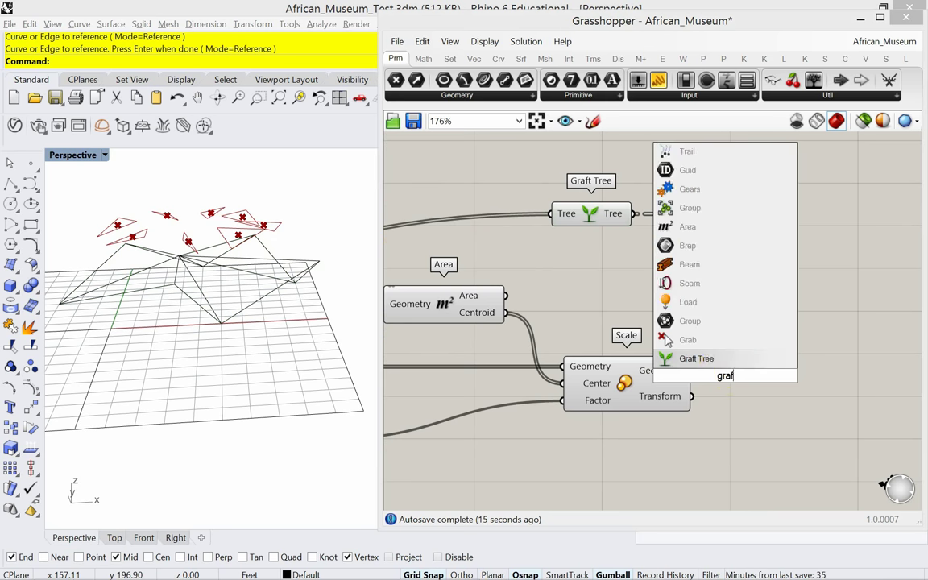
left_click(711, 360)
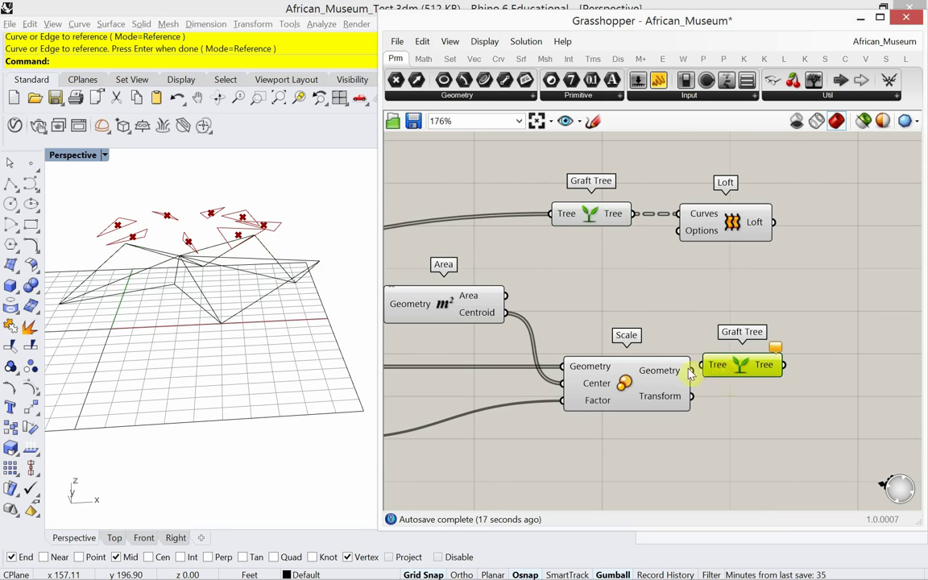
left_click_drag(728, 367, 585, 278)
Step: Add the second Graft Tree's output to Loft's Curves input alongside the first one
mouse_move(623, 219)
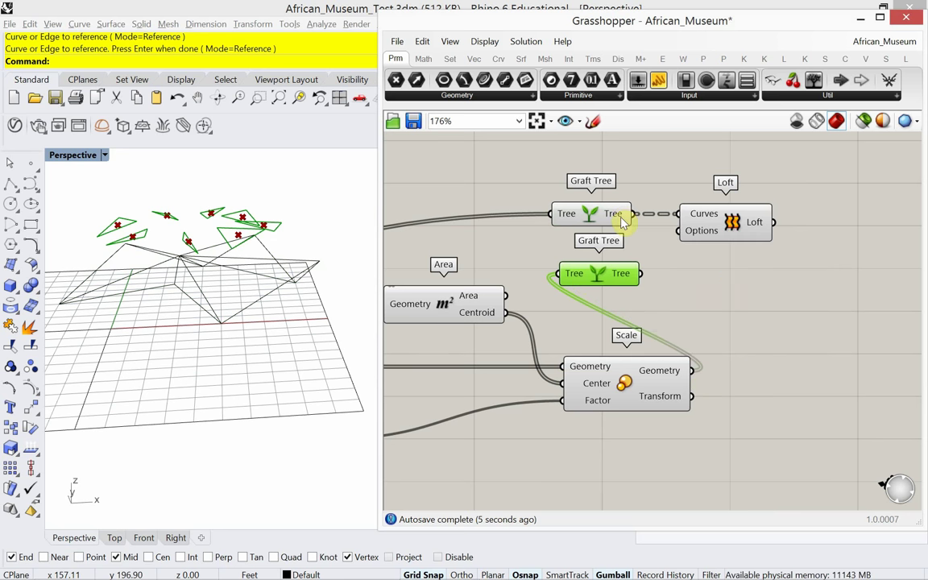
mouse_move(622, 277)
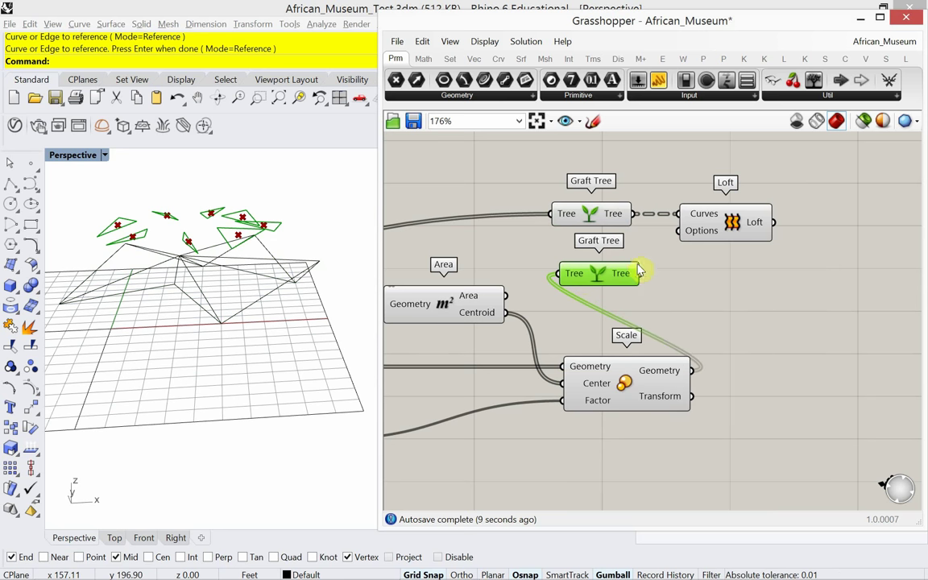
left_click_drag(642, 274, 679, 214)
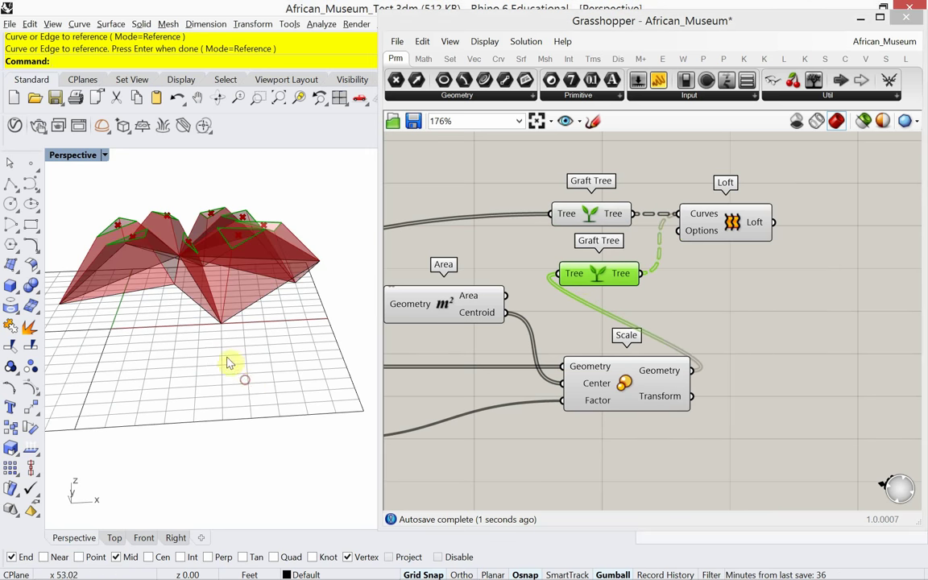
right_click_drag(232, 364, 238, 404)
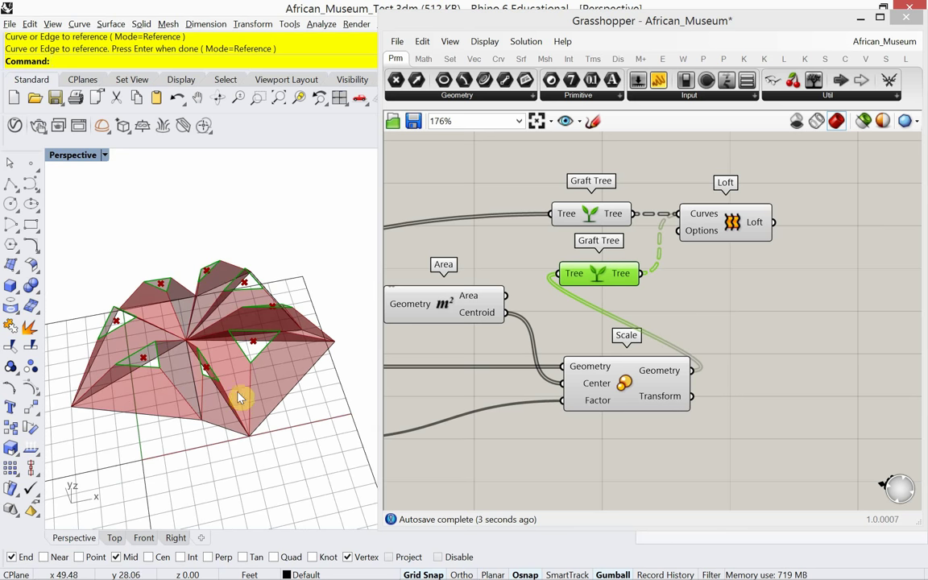
Step: Move the Loft component farther from the two Graft Tree components and align the Graft Trees one above the other
left_click_drag(732, 229, 799, 230)
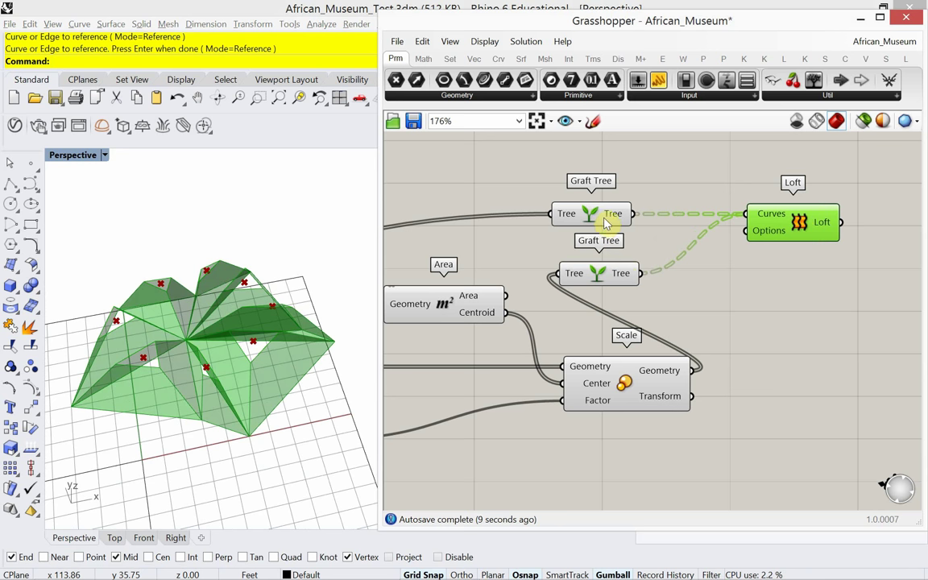
left_click_drag(606, 224, 616, 224)
left_click_drag(609, 274, 613, 274)
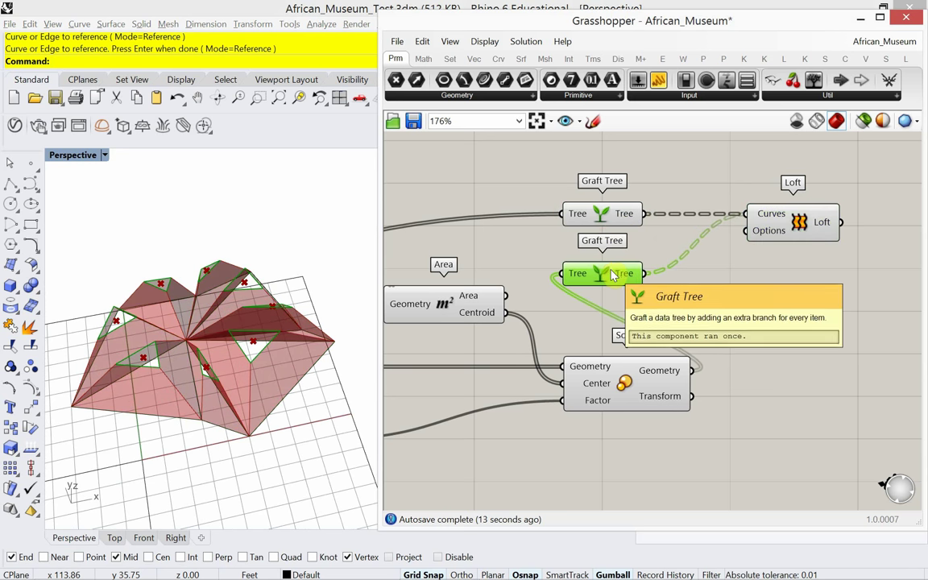
mouse_move(630, 219)
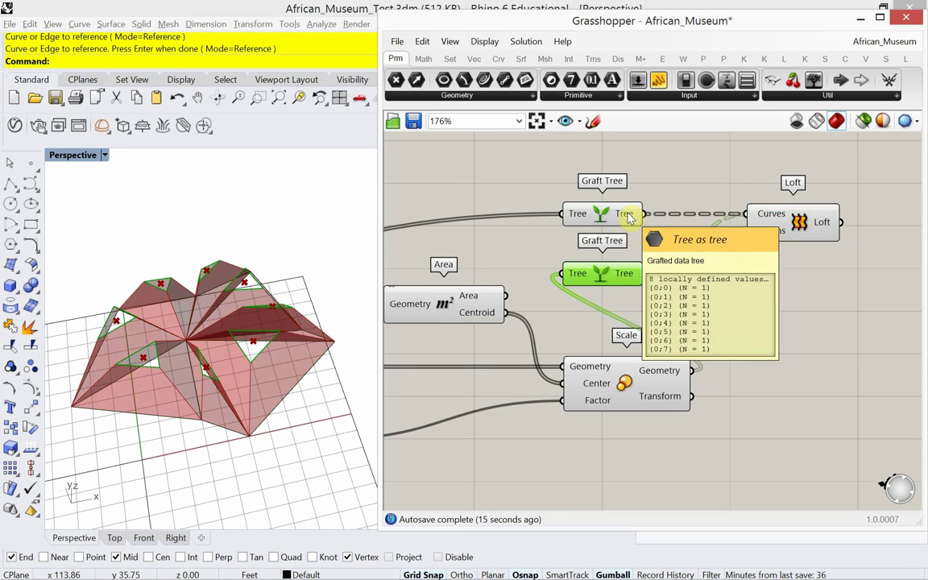
mouse_move(206, 348)
right_mouse_down()
mouse_move(216, 394)
mouse_move(224, 349)
right_mouse_up()
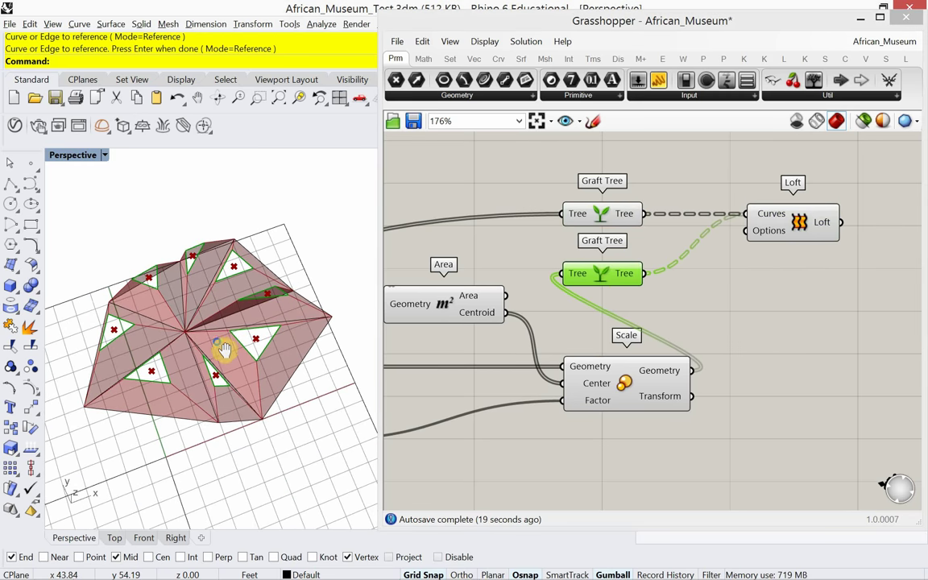
Step: Lower the Height slider to 7 and inspect the flatter roof
right_click_drag(501, 400, 535, 390)
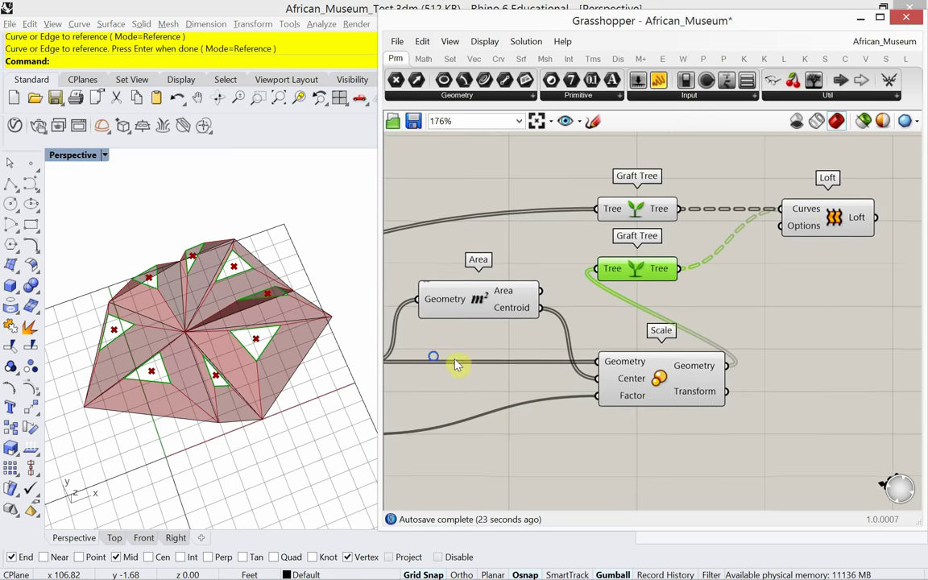
right_click_drag(460, 365, 652, 290)
right_click_drag(484, 324, 655, 331)
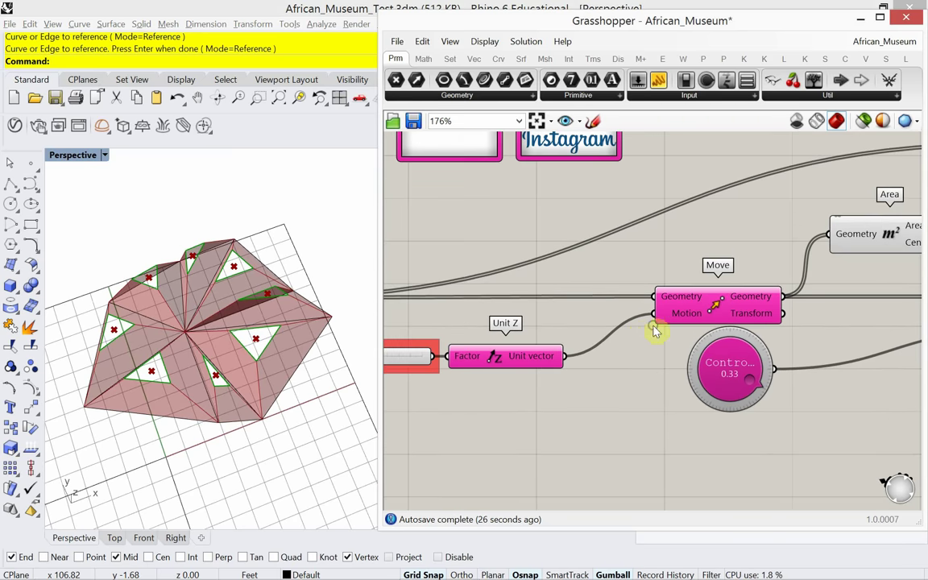
scroll(595, 346, "down", 1)
right_click_drag(518, 375, 655, 367)
scroll(482, 368, "up", 3)
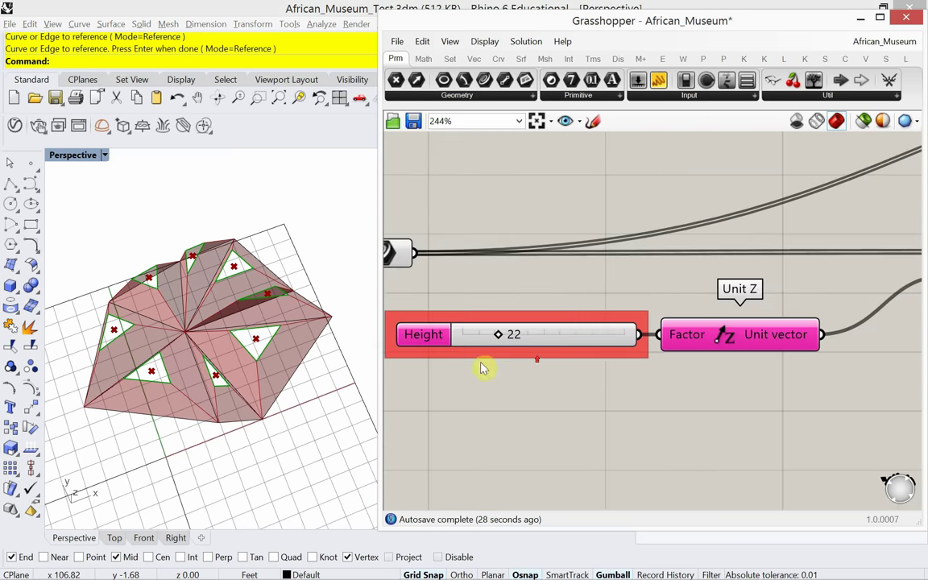
left_click_drag(497, 339, 477, 345)
right_click_drag(234, 425, 209, 330)
scroll(184, 321, "up", 2)
scroll(183, 324, "down", 2)
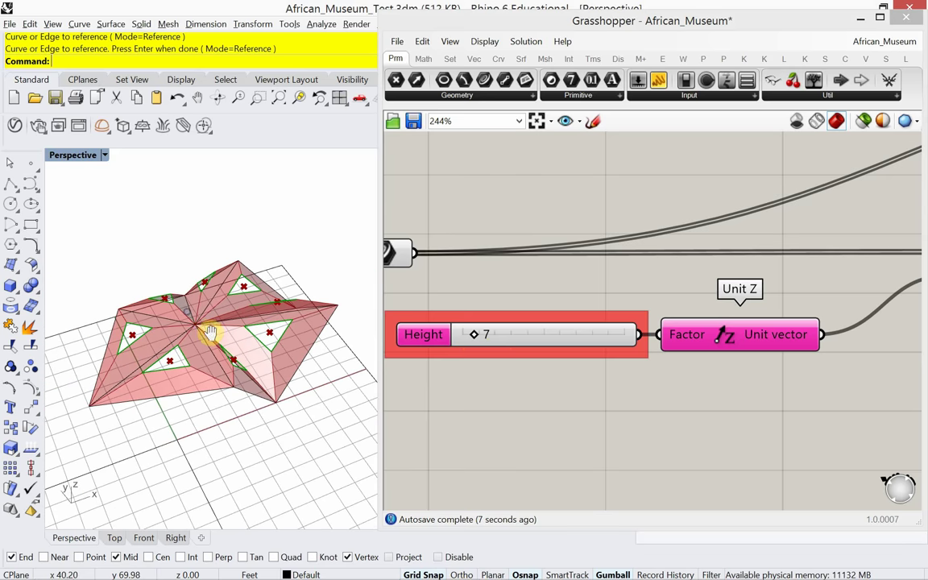
Step: Preview the Perspective viewport in Rendered display mode and return it to Wireframe
left_click(105, 155)
left_click(142, 174)
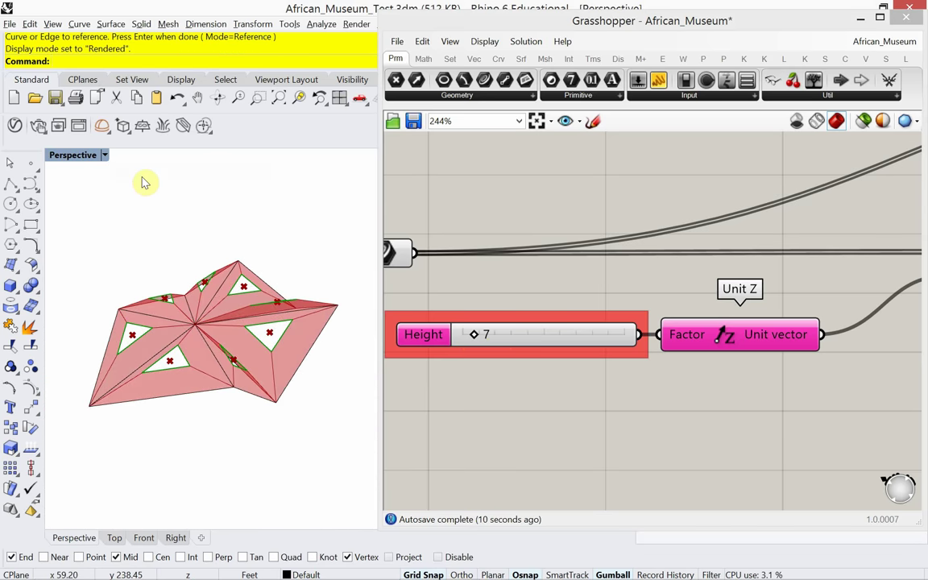
left_click(104, 157)
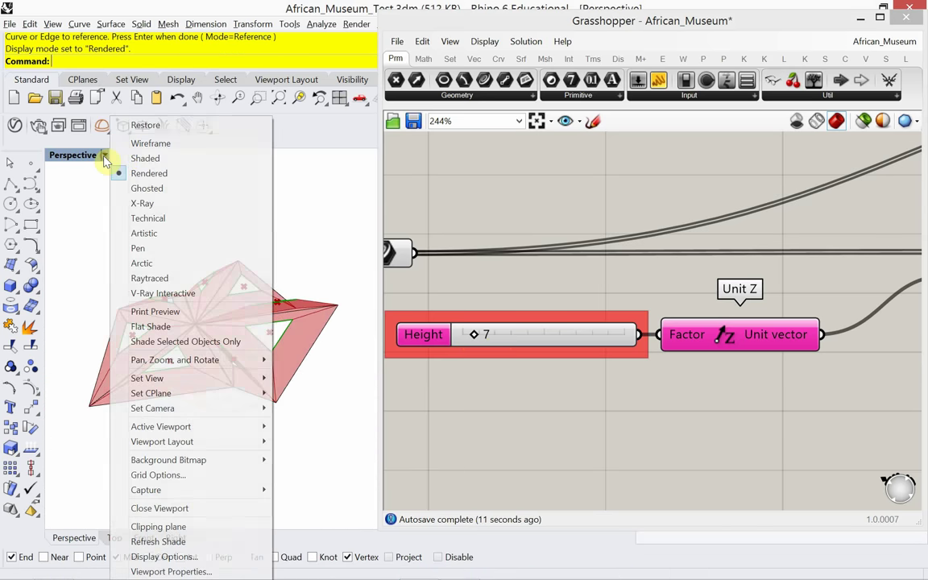
left_click(145, 144)
right_click_drag(222, 333, 194, 354)
Step: Set the Control Knob that drives the Scale factor to 0.37
right_click_drag(747, 385, 617, 365)
scroll(656, 366, "down", 3)
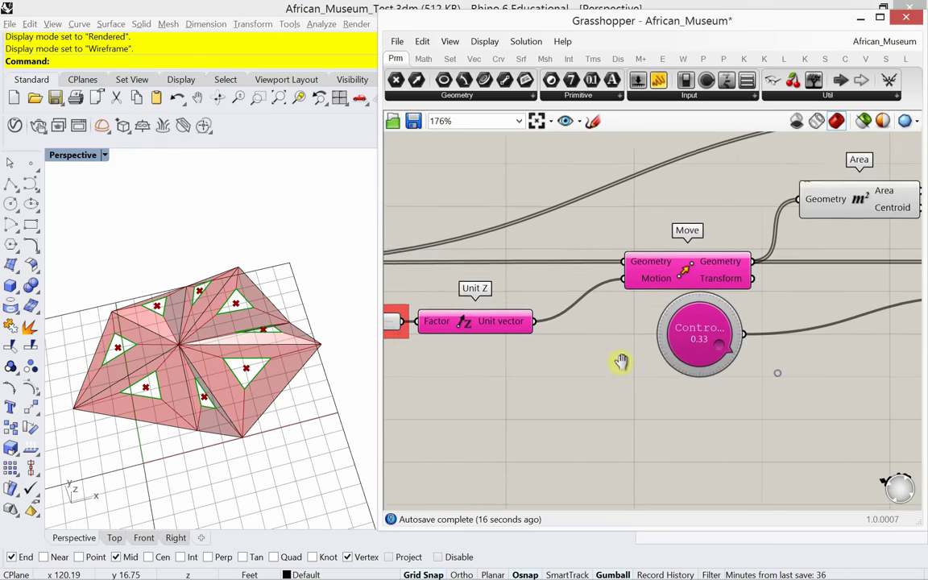
scroll(690, 357, "up", 2)
mouse_move(699, 357)
left_mouse_down()
mouse_move(648, 363)
mouse_move(696, 356)
left_mouse_up()
Step: Add a Scribble label reading "Opening Size" below the Control Knob
double_click(633, 440)
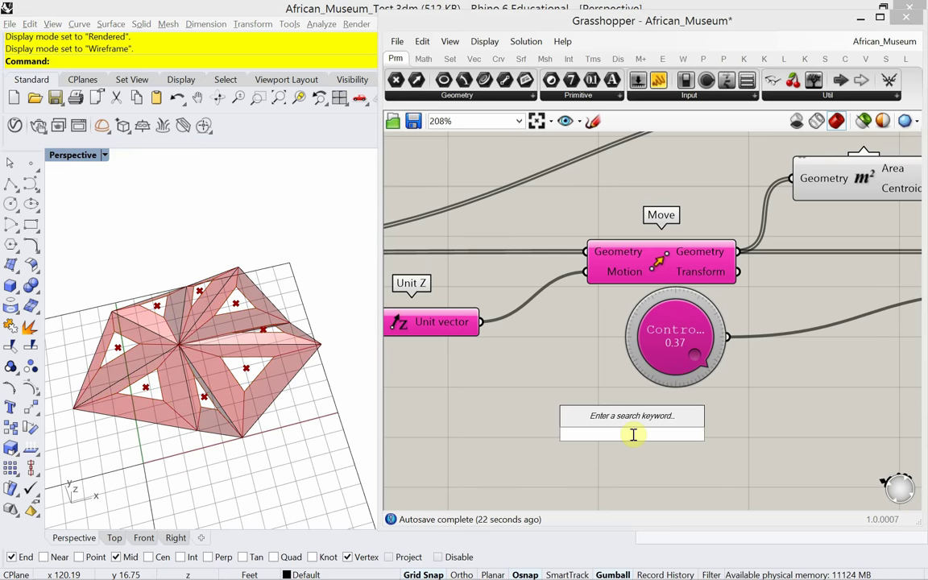
type("scr")
key("Return")
left_click_drag(636, 437, 691, 415)
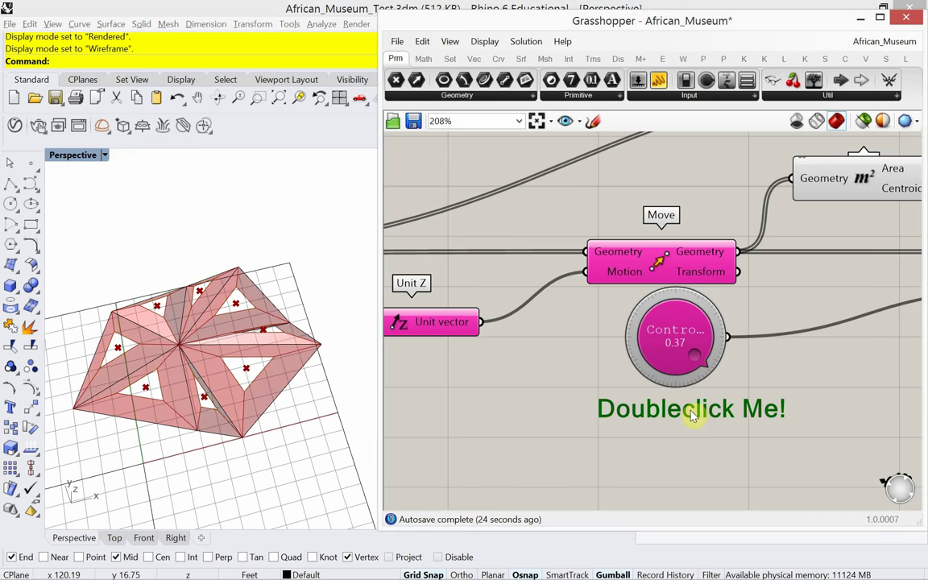
double_click(677, 415)
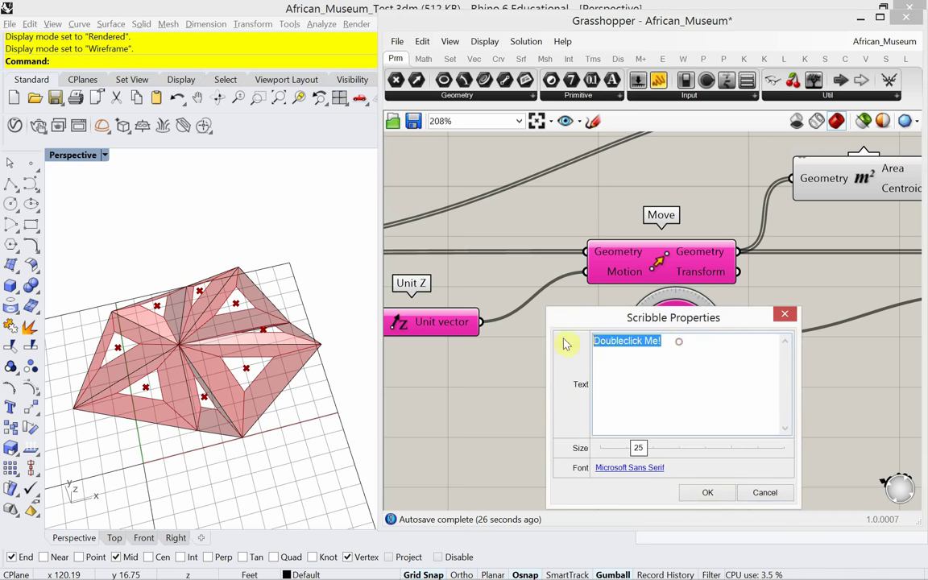
type("Opening Size")
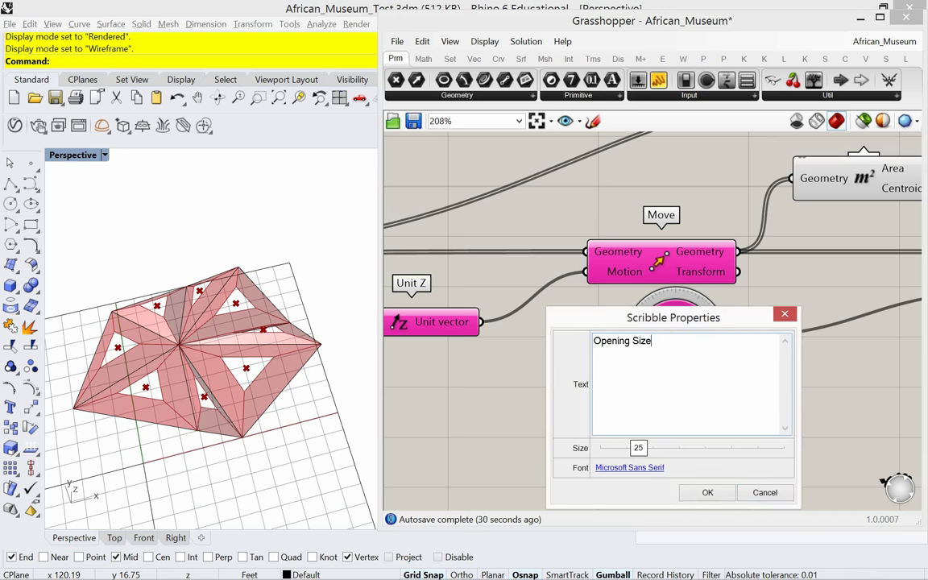
left_click(707, 493)
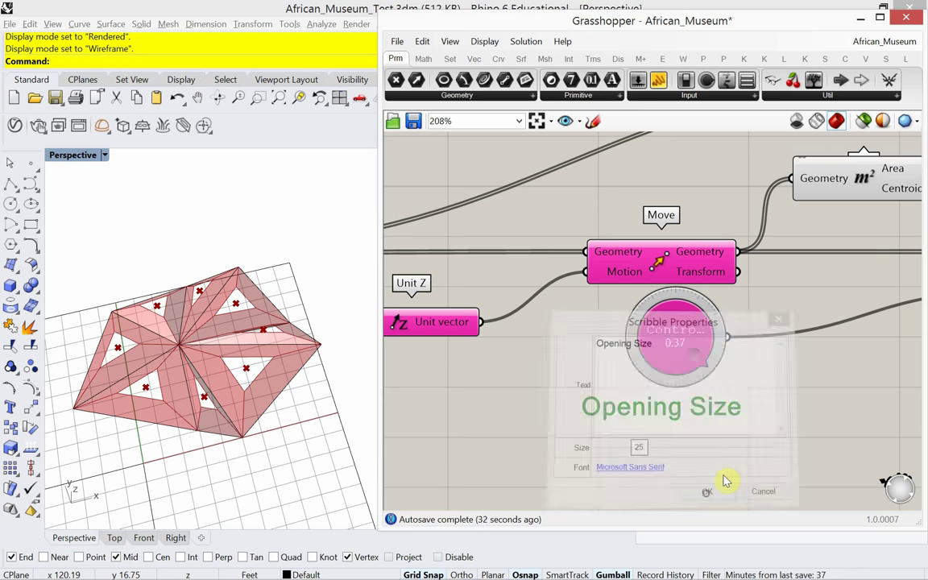
Step: Group the Control Knob together with its "Opening Size" label
mouse_move(735, 445)
left_mouse_down()
mouse_move(659, 351)
mouse_move(654, 397)
left_mouse_up()
key("ctrl+g")
left_click(544, 404)
Step: Add a Scribble label reading "Height" below the Height slider
scroll(544, 405, "down", 3)
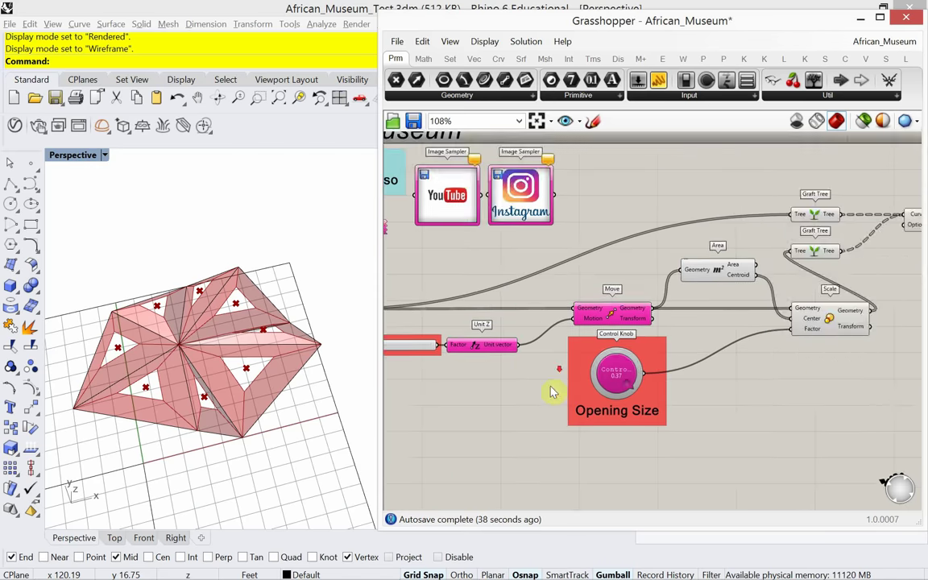
right_click_drag(555, 387, 681, 371)
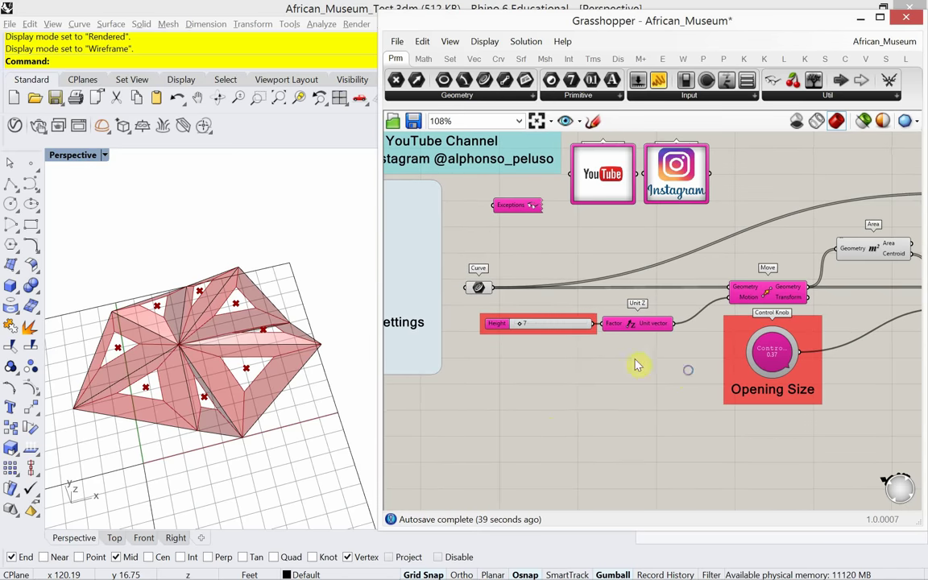
double_click(528, 350)
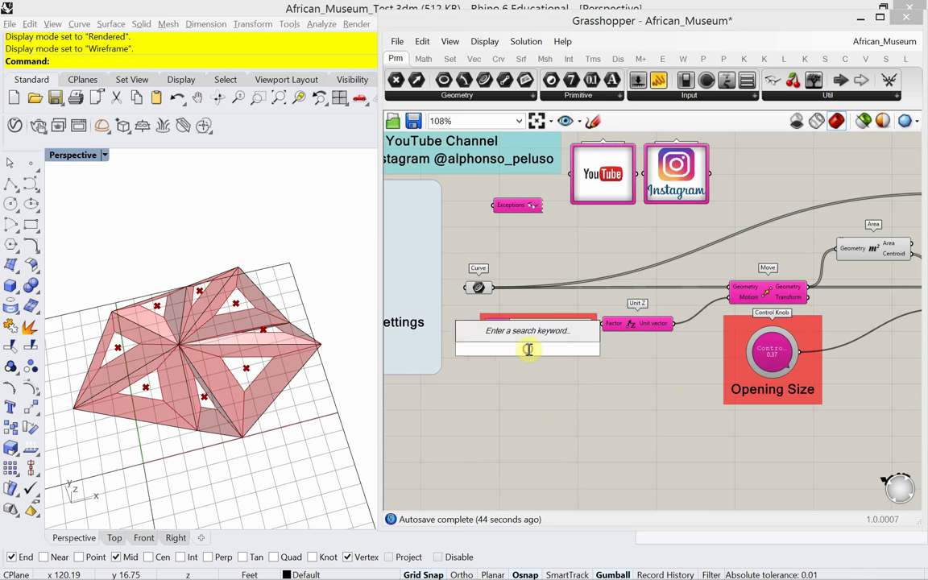
type("scri")
key("Return")
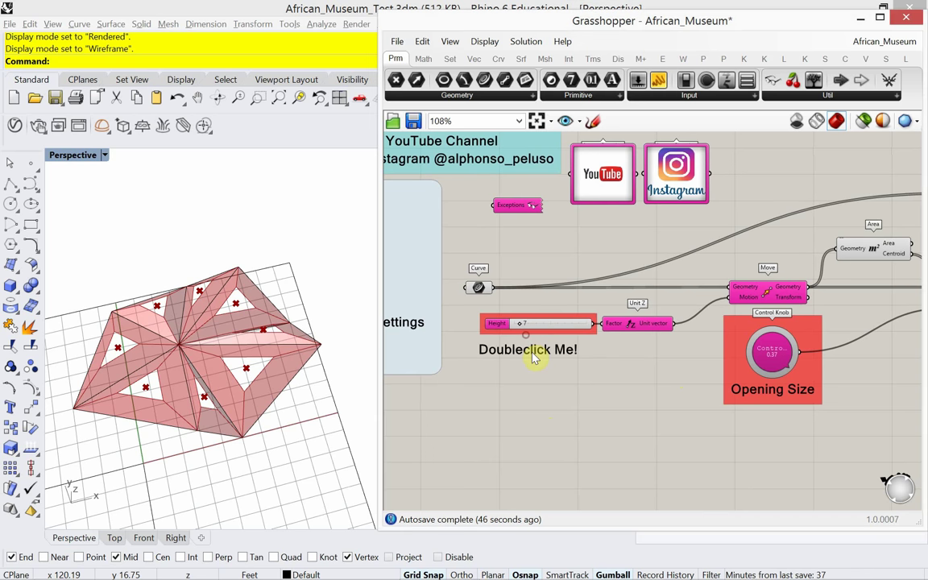
double_click(532, 352)
left_click_drag(525, 287, 442, 306)
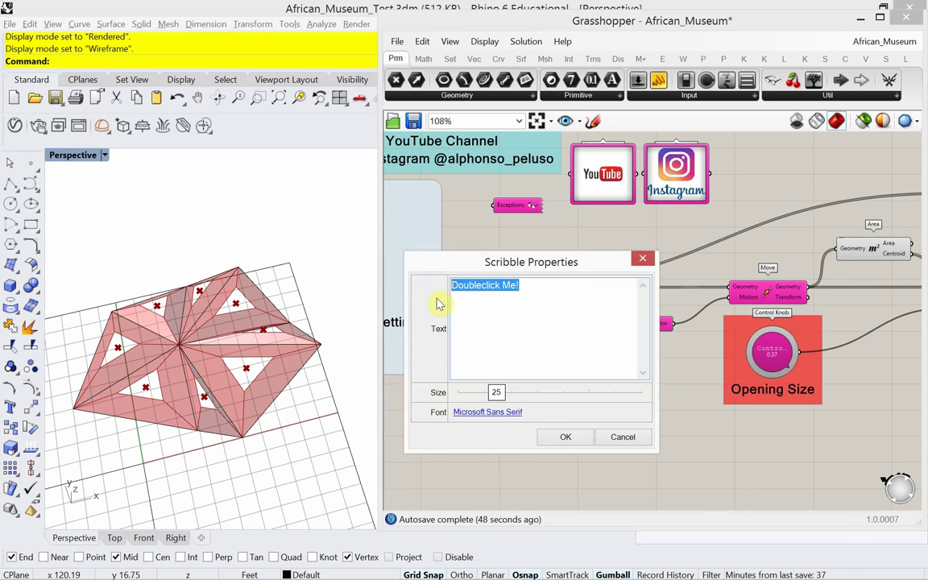
type("Height")
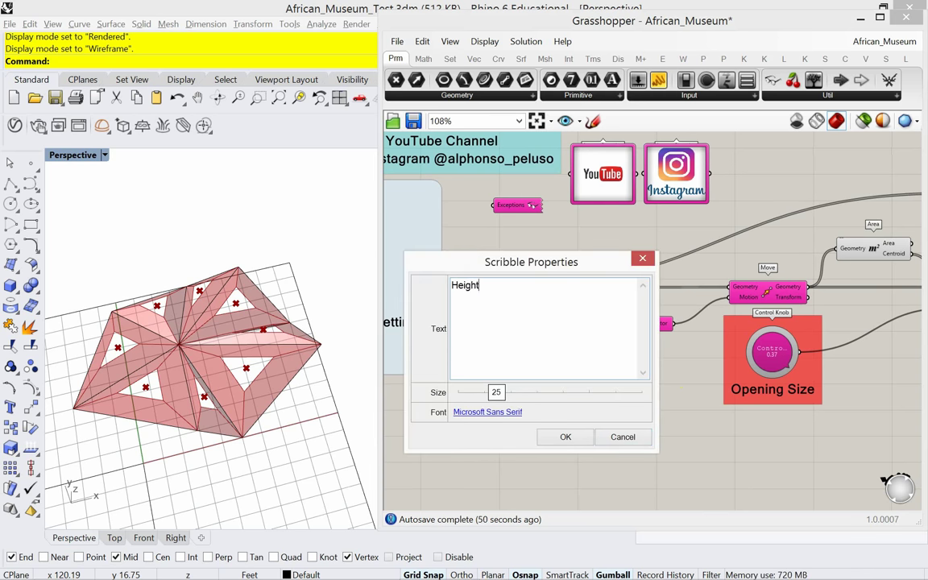
left_click(557, 436)
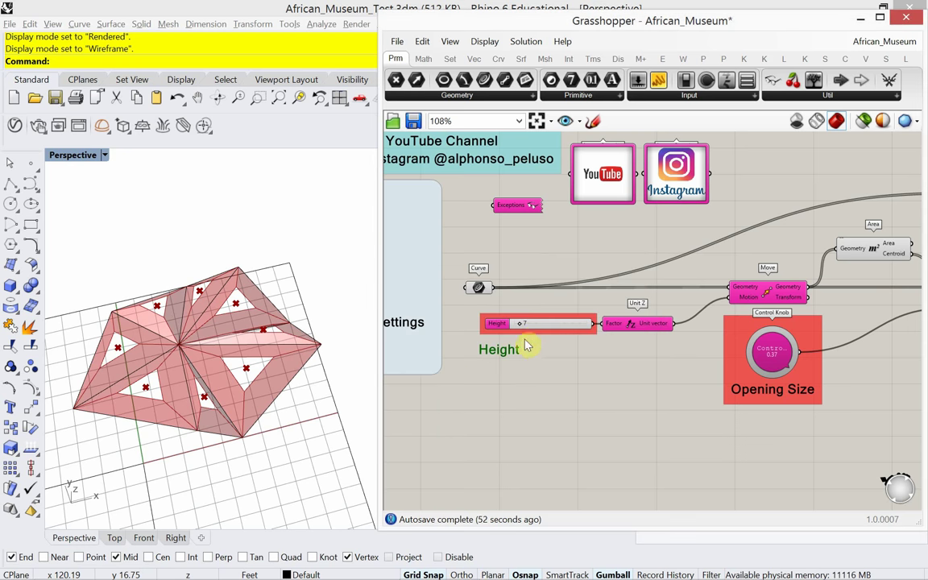
Step: Add the "Height" label to the Height slider's group and centre it beneath the slider
right_click(482, 331)
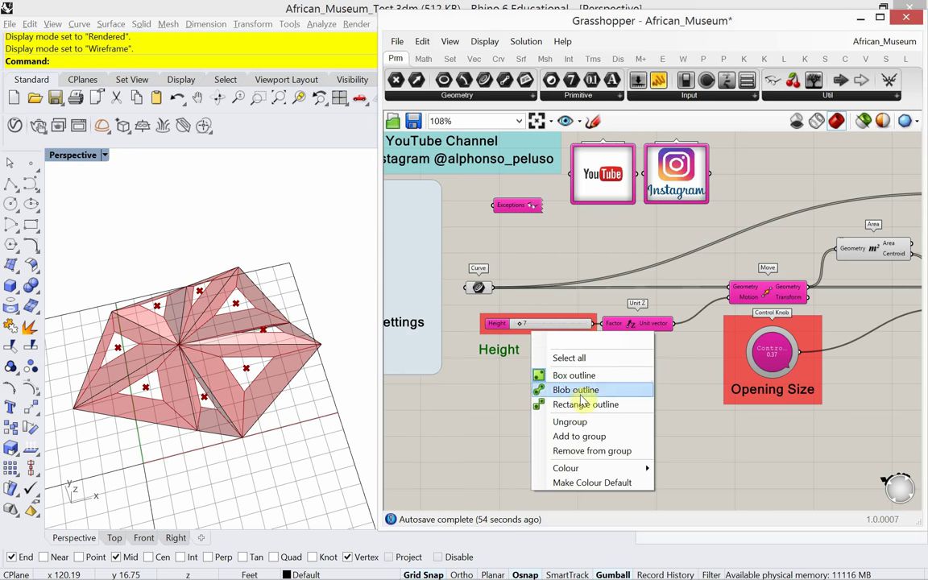
left_click(589, 436)
left_click_drag(503, 352, 536, 349)
left_click(548, 379)
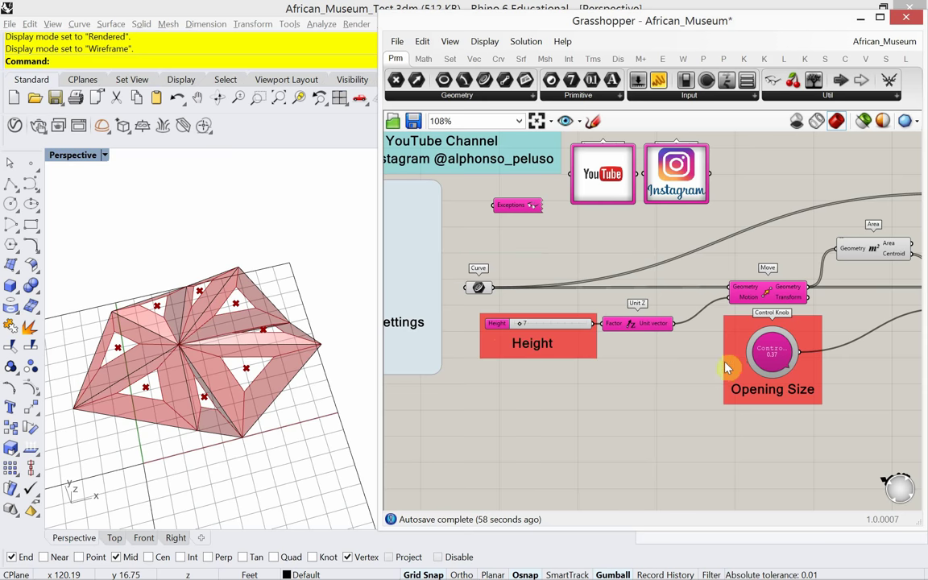
Step: Sketch a freehand vertical divider line on the canvas just past the Loft component
right_click_drag(723, 382, 565, 378)
right_click_drag(705, 391, 586, 406)
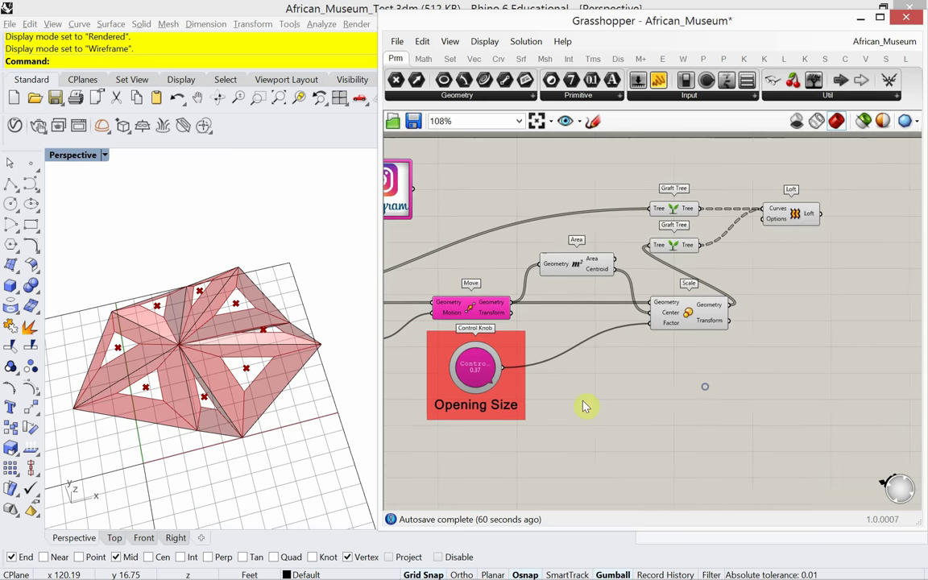
right_click_drag(334, 405, 232, 378)
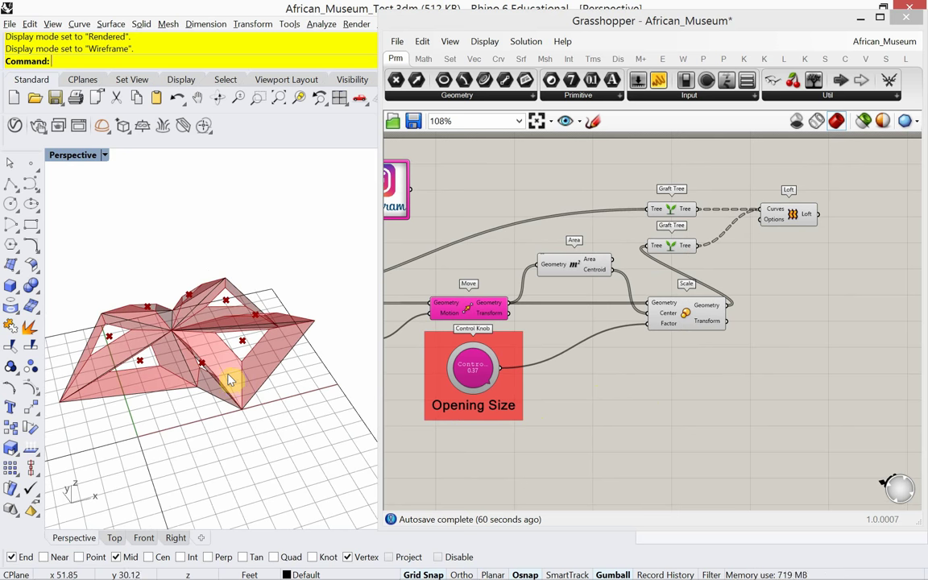
right_click_drag(771, 336, 634, 334)
left_click(593, 123)
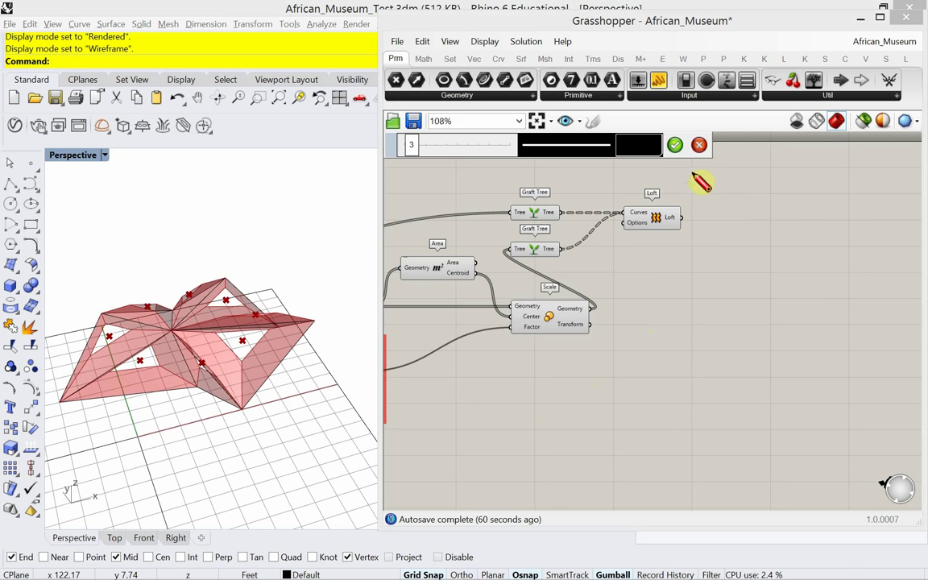
mouse_move(692, 172)
left_mouse_down()
mouse_move(699, 384)
mouse_move(691, 463)
left_mouse_up()
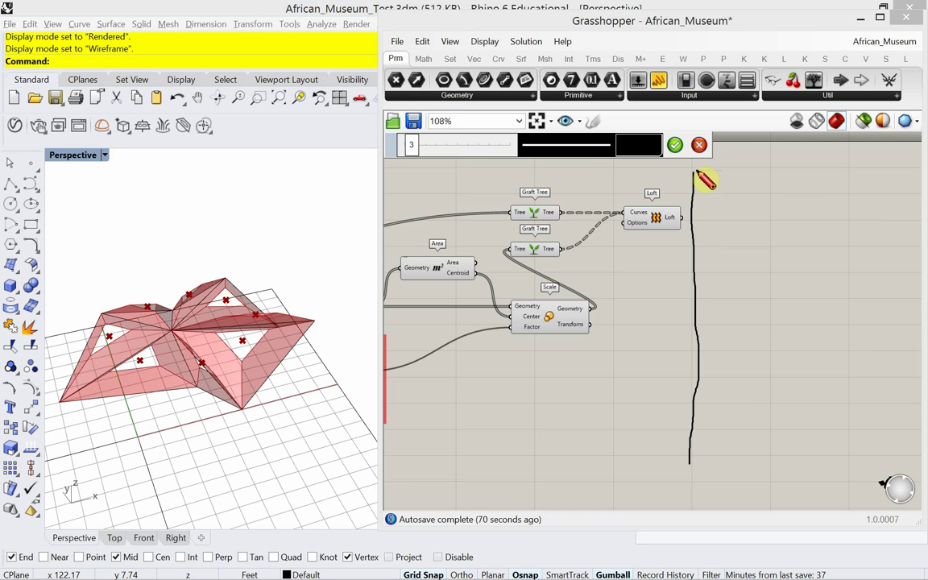
Step: Style the sketched divider line with thickness 4, a Dashed pattern and a purple colour
left_click_drag(416, 154, 420, 155)
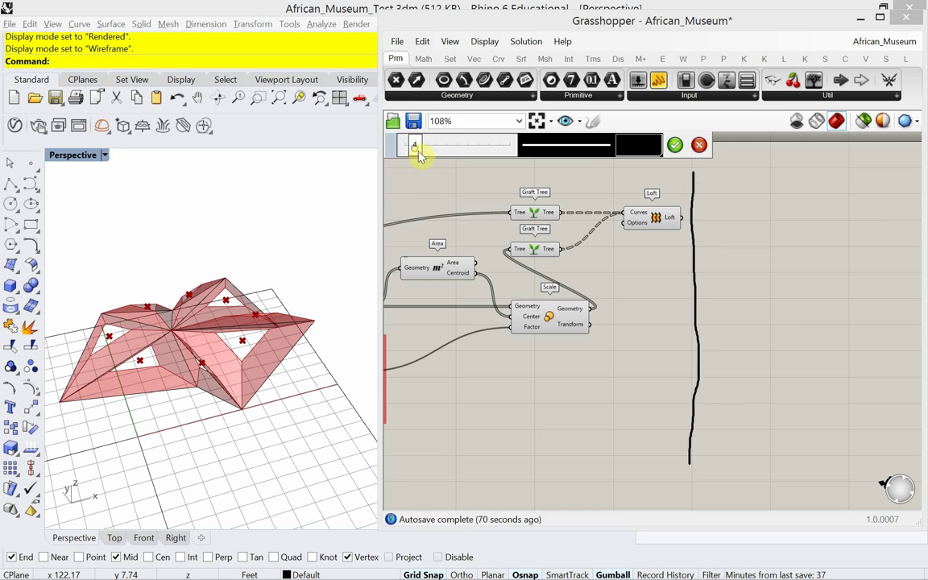
left_click(565, 151)
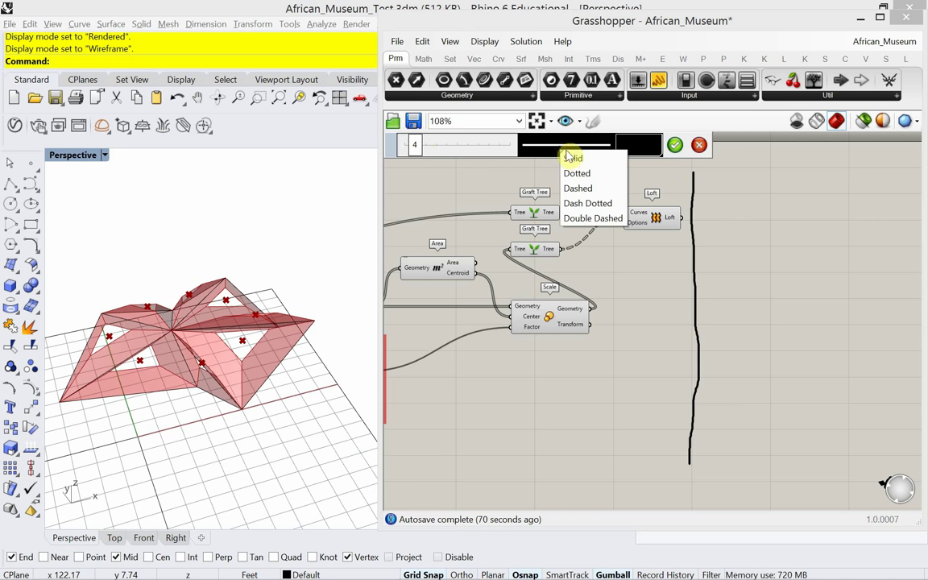
left_click(580, 189)
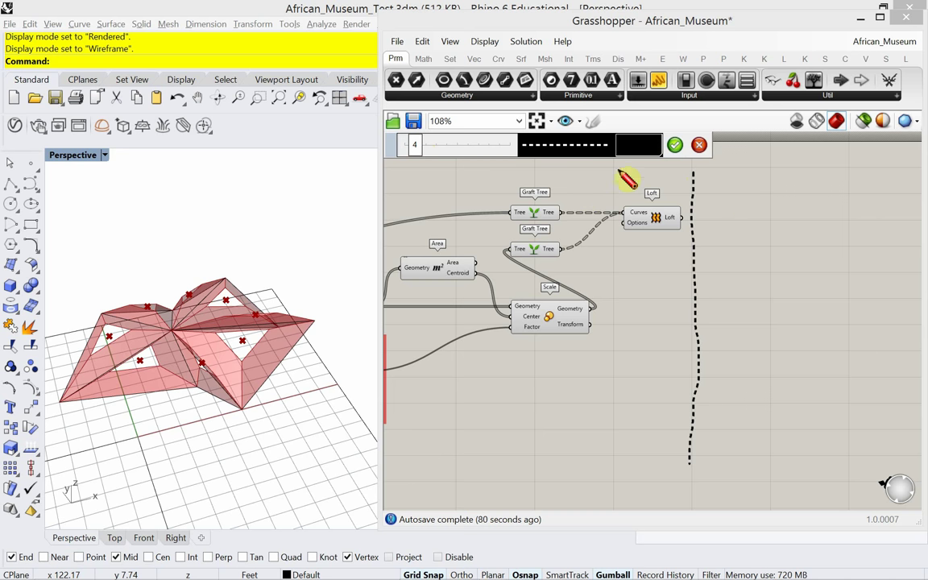
left_click(652, 149)
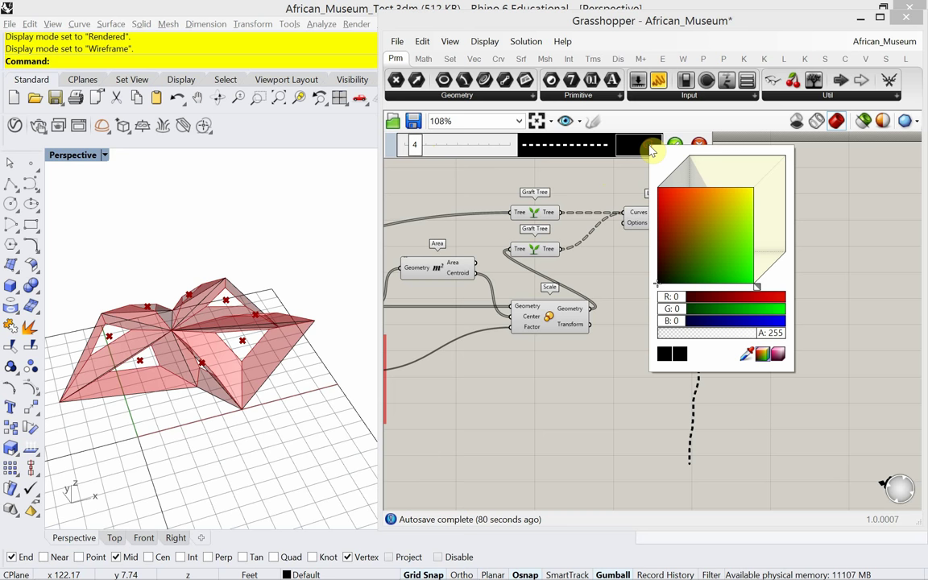
left_click(673, 220)
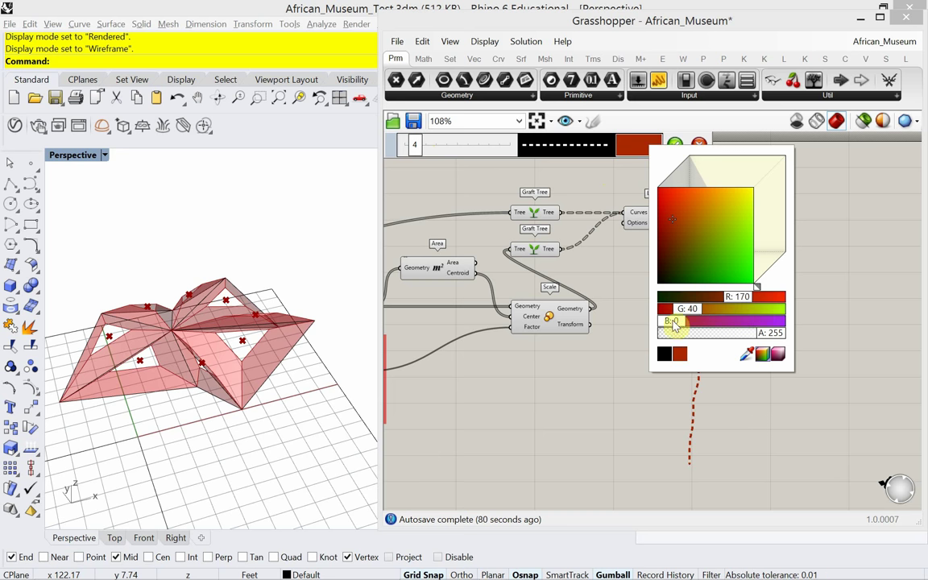
left_click_drag(663, 320, 764, 323)
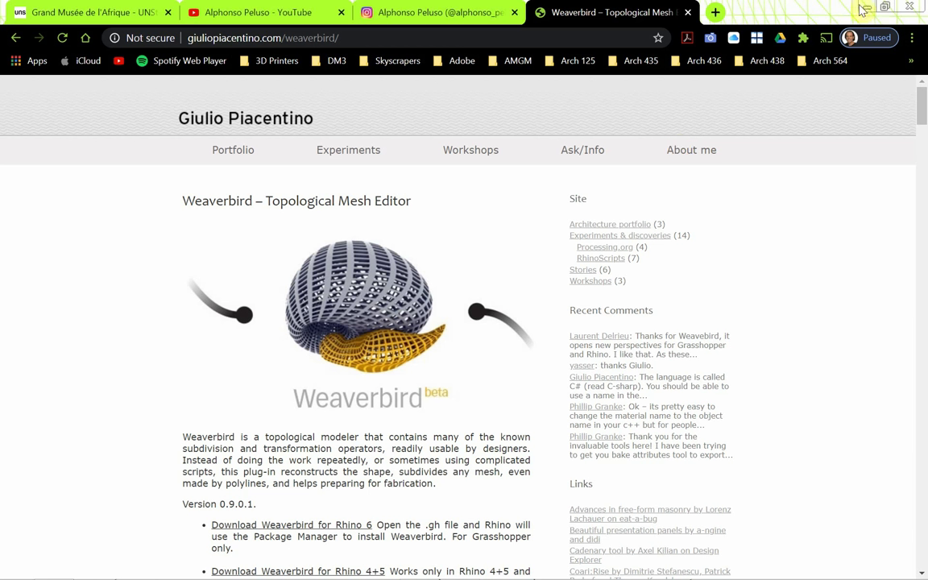
Step: Switch from the Weaverbird web page back to Grasshopper and place a Weaverbird's Catmull-Clark Subdivision component beyond the dashed divider
left_click(868, 7)
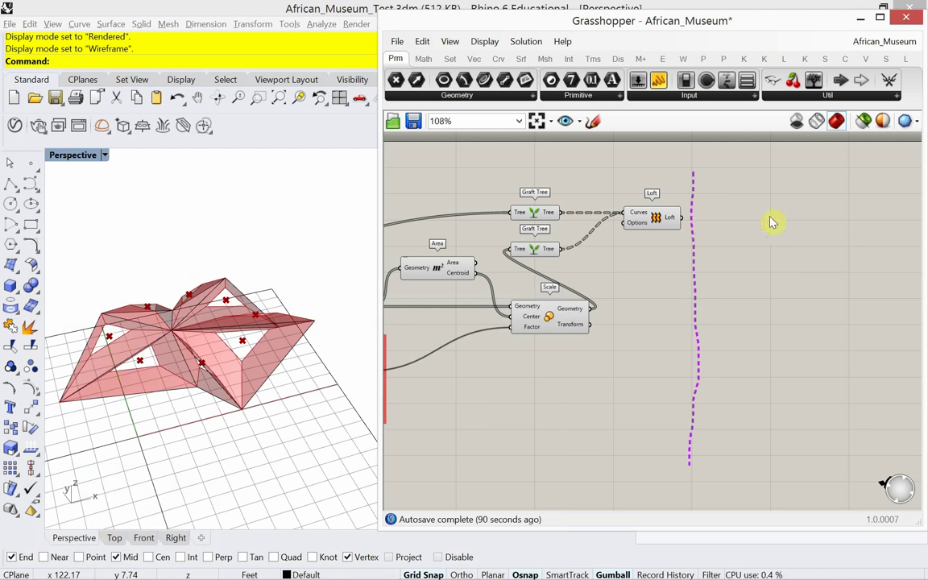
left_click(682, 58)
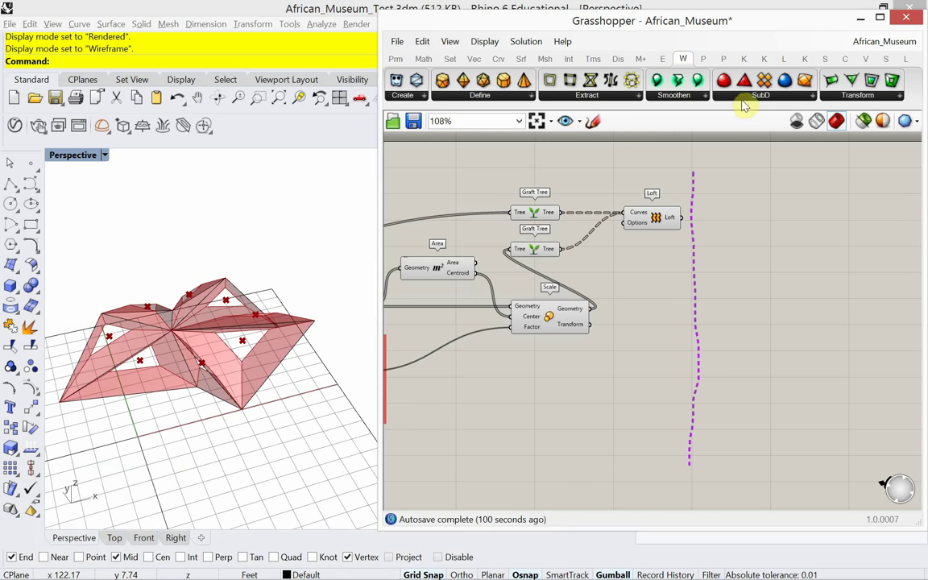
left_click(743, 96)
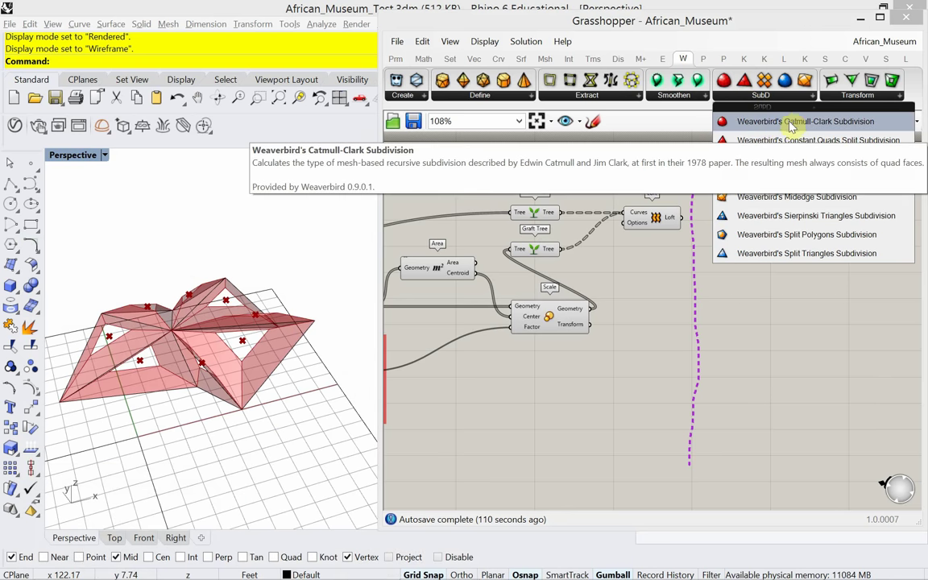
left_click_drag(792, 126, 796, 230)
scroll(723, 232, "up", 3)
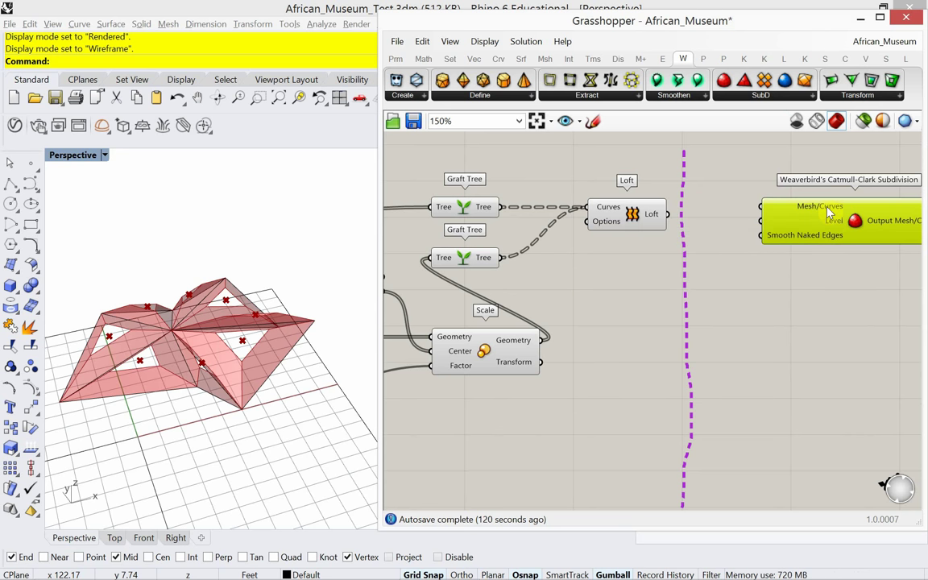
Step: Move the Catmull-Clark Subdivision component farther from the divider and place a Mesh Brep component in the gap
mouse_move(653, 222)
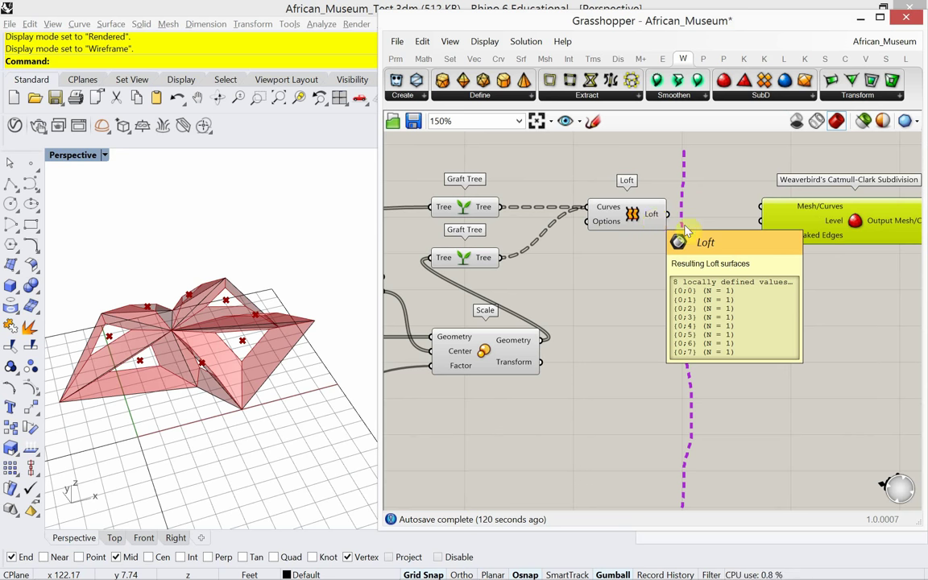
left_click_drag(771, 206, 836, 200)
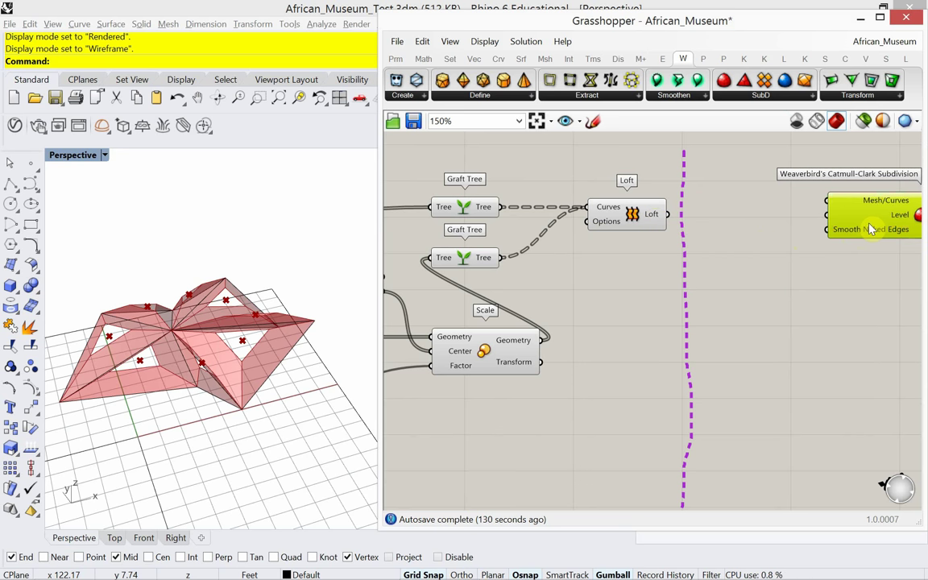
double_click(766, 233)
type("brep")
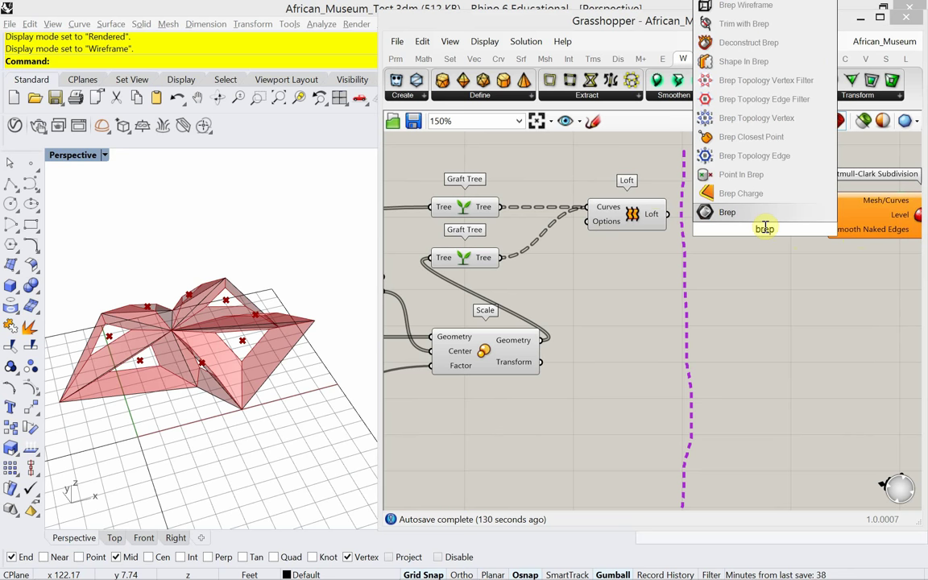
type(" mesh")
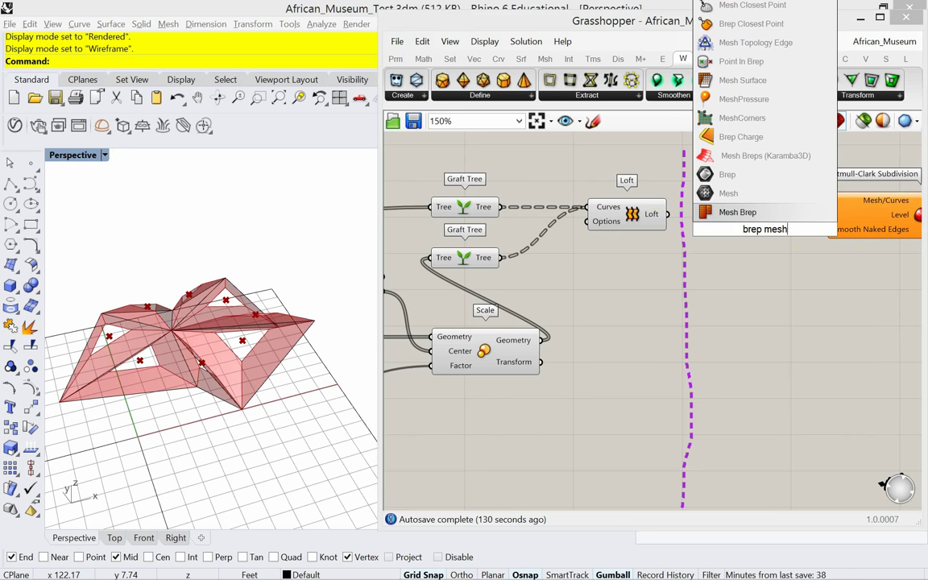
left_click(734, 215)
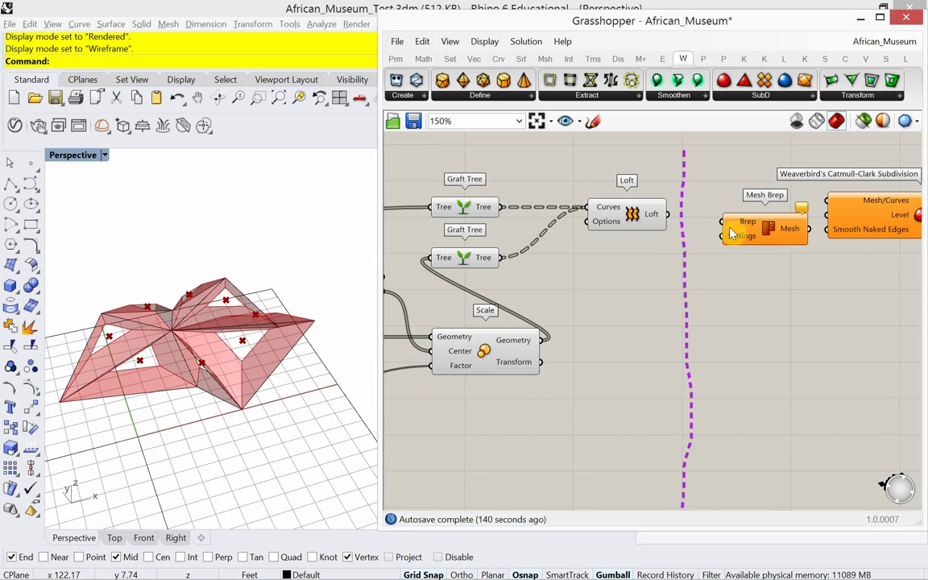
Step: Connect the Loft output to the Brep input of Mesh Brep and align the two components
mouse_move(654, 225)
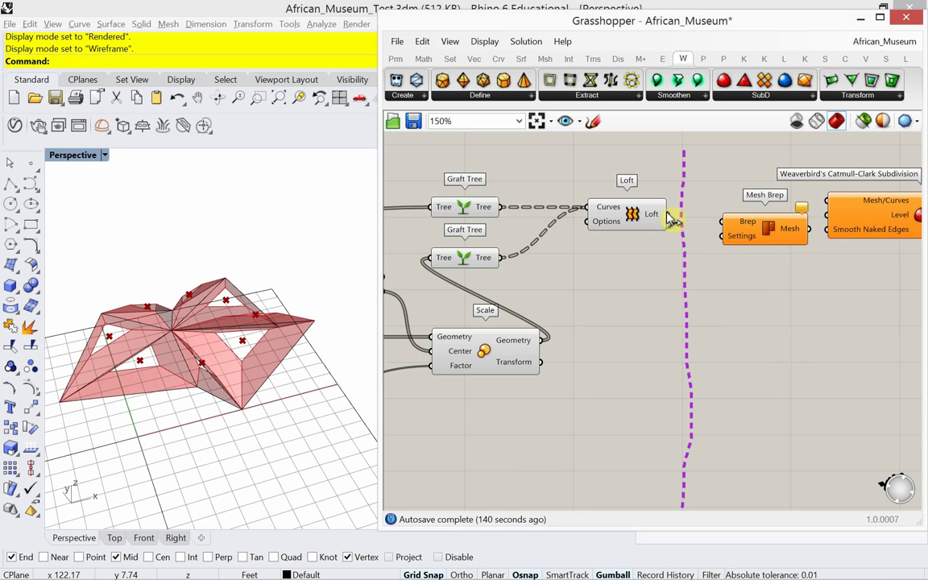
left_click_drag(668, 214, 721, 228)
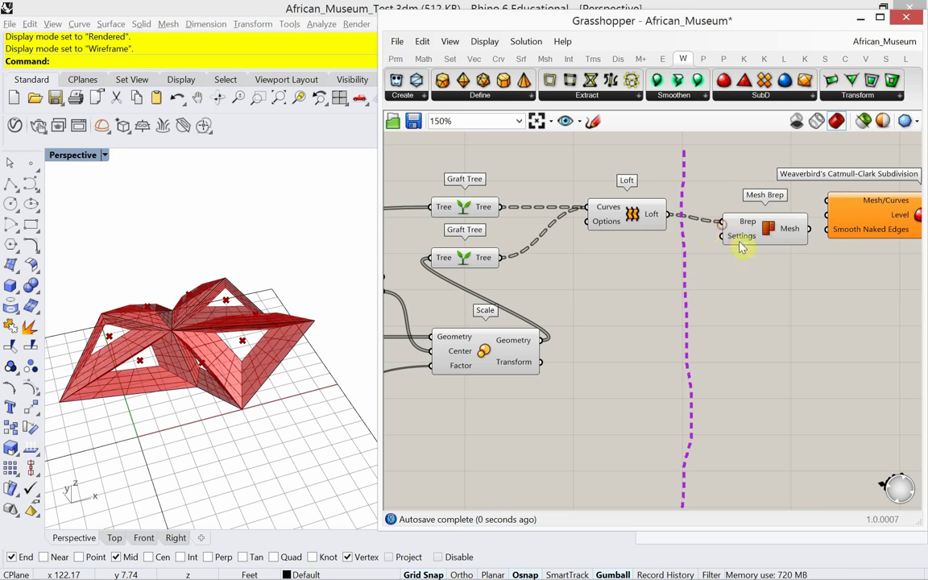
left_click_drag(794, 239, 784, 232)
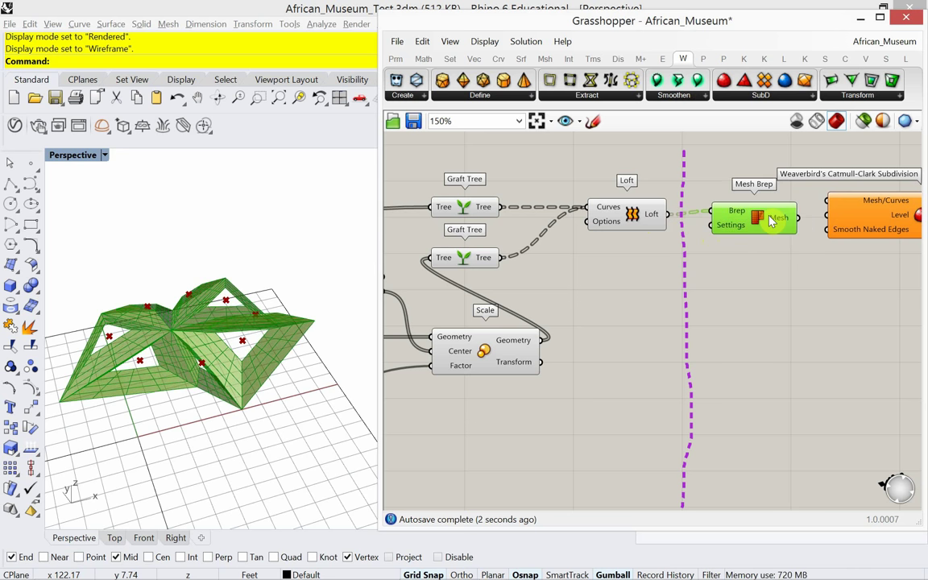
left_click(771, 259)
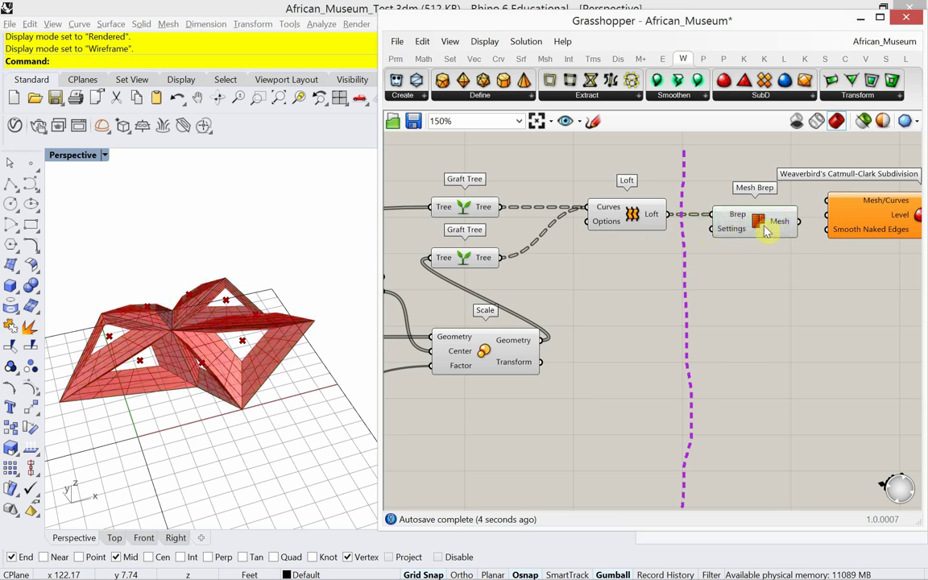
Step: Turn off the preview of every component except Mesh Brep by inverting the selection
left_click(766, 230)
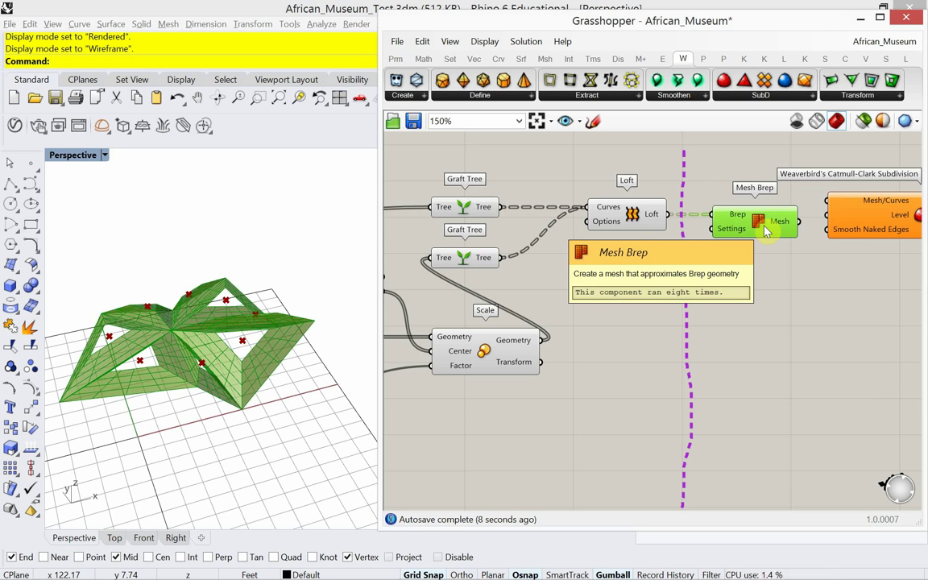
key("ctrl+i")
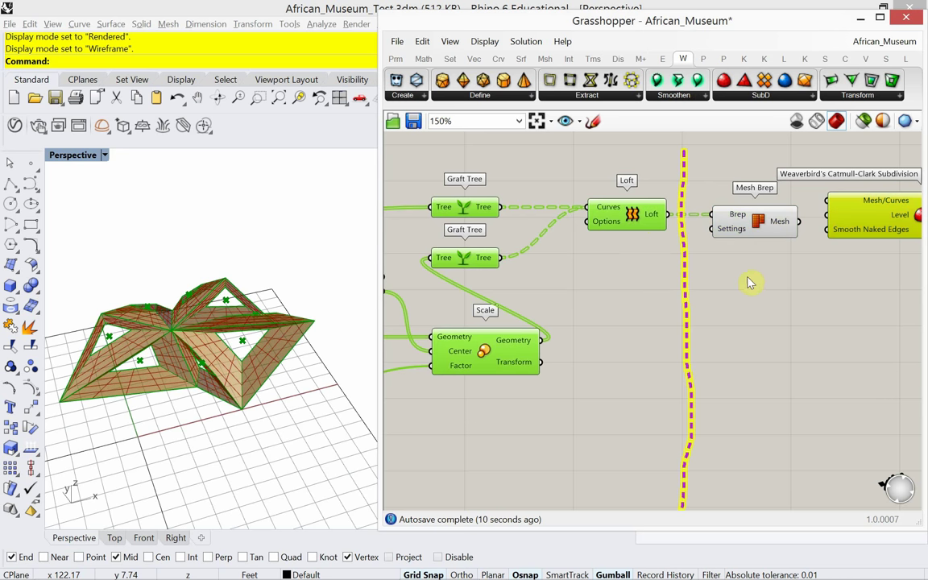
right_click(757, 283)
left_click(768, 300)
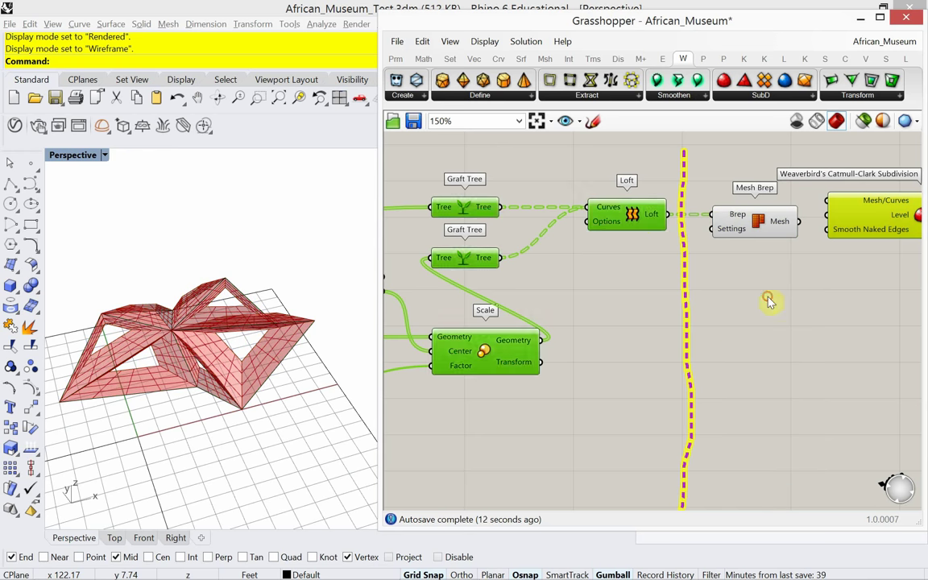
Step: Examine the Mesh Brep preview in the Perspective viewport, checking the mesh on the panels around the openings from several angles
key("ctrl+e")
left_click(758, 226)
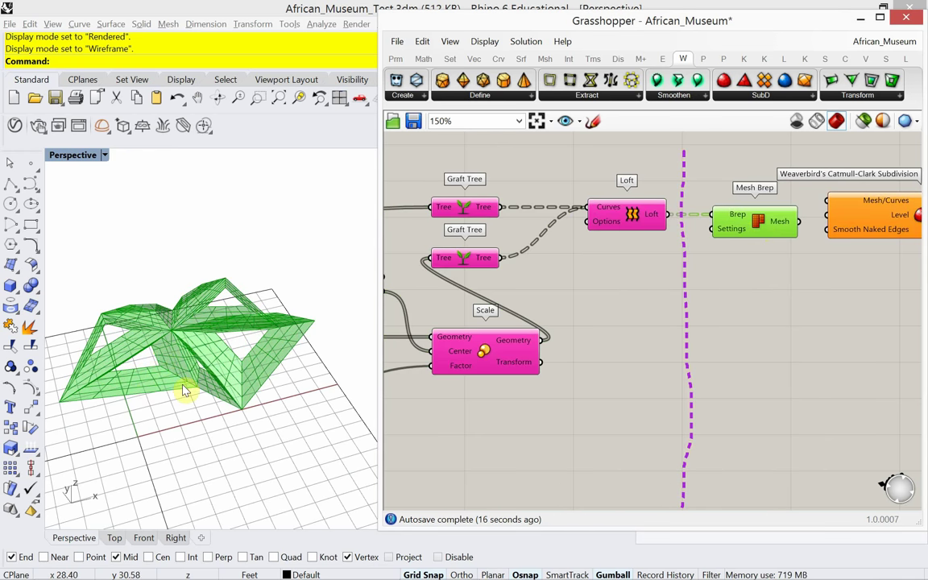
scroll(197, 371, "up", 3)
scroll(202, 371, "down", 4)
scroll(200, 369, "up", 1)
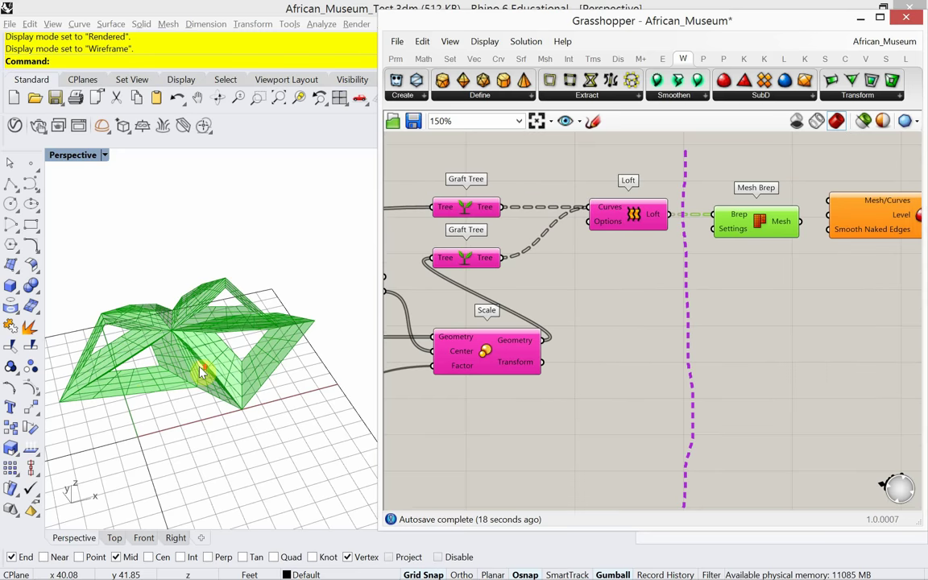
left_click(200, 371)
scroll(200, 379, "up", 5)
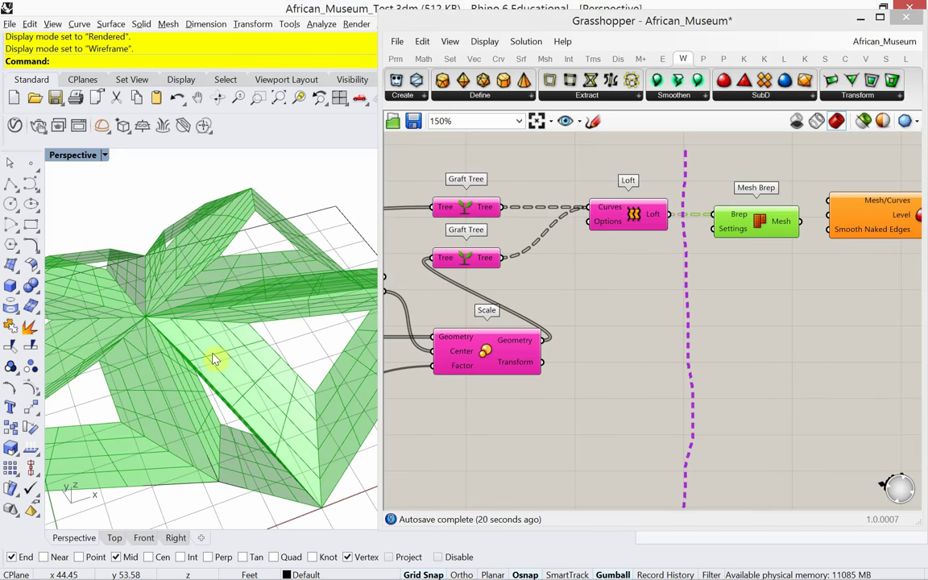
mouse_move(213, 360)
right_mouse_down()
mouse_move(207, 378)
mouse_move(208, 360)
mouse_move(214, 372)
right_mouse_up()
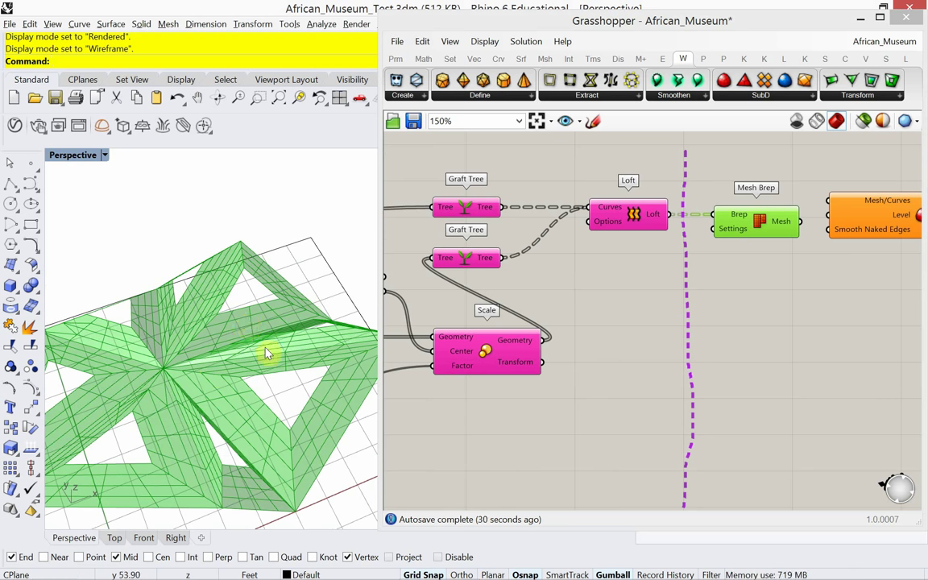
scroll(267, 353, "down", 3)
scroll(239, 379, "up", 2)
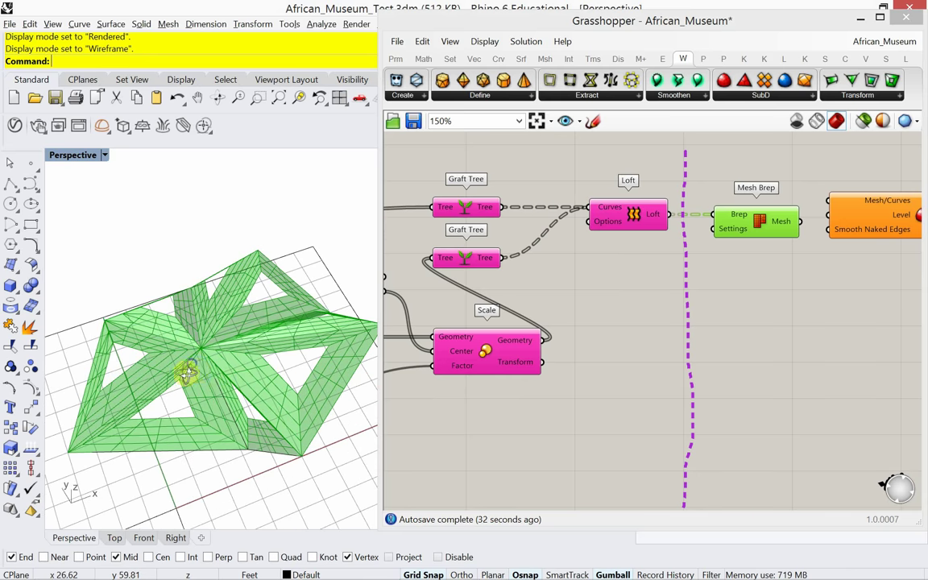
right_click_drag(186, 370, 244, 321)
scroll(242, 329, "down", 2)
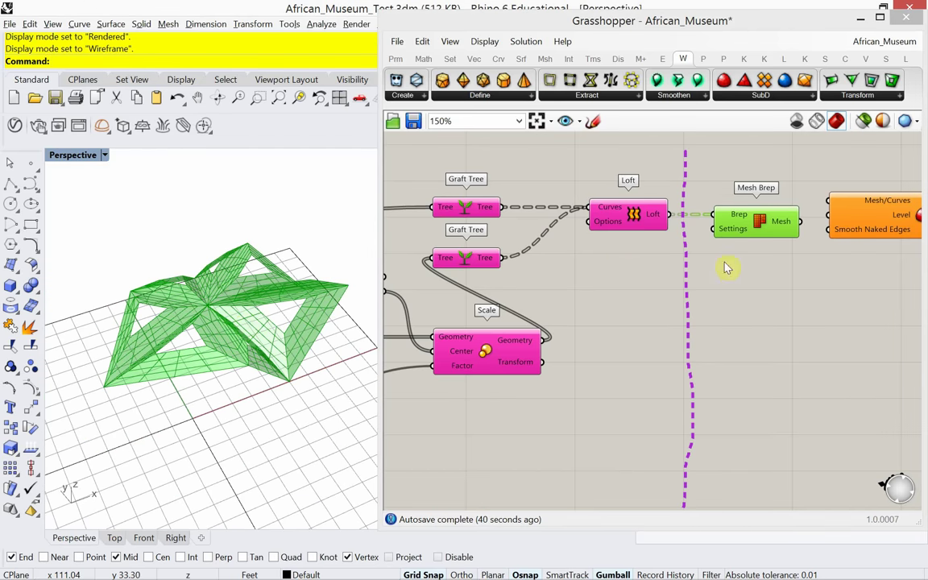
Step: Connect the Mesh output to the Mesh/Curves input of Catmull-Clark Subdivision and turn on the subdivision component's preview
right_click_drag(750, 275, 669, 286)
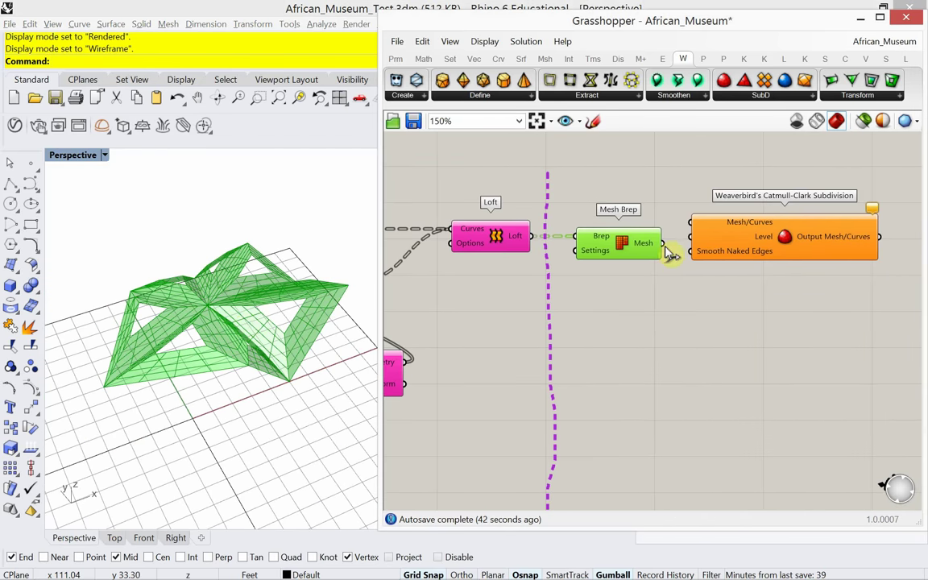
left_click_drag(663, 243, 751, 268)
left_click(723, 315)
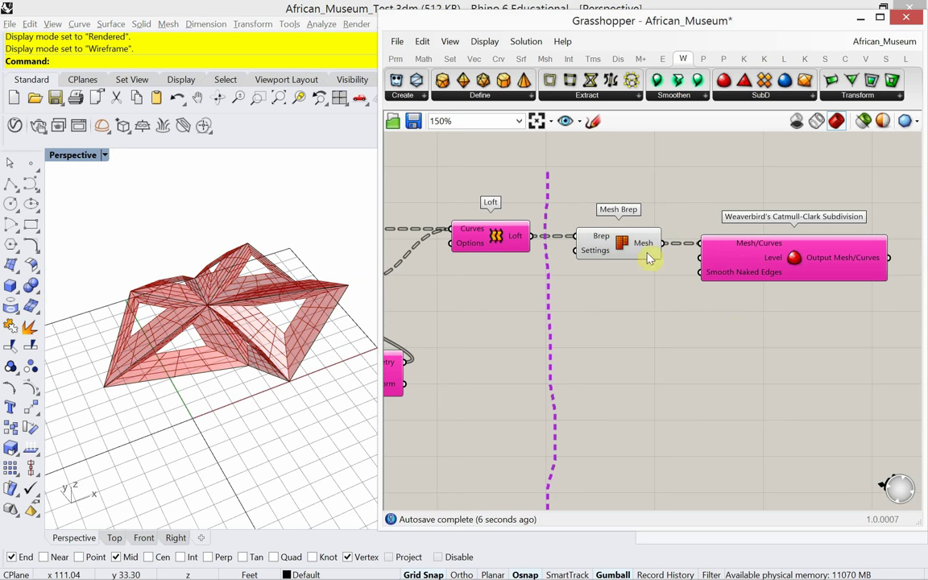
left_click(788, 246)
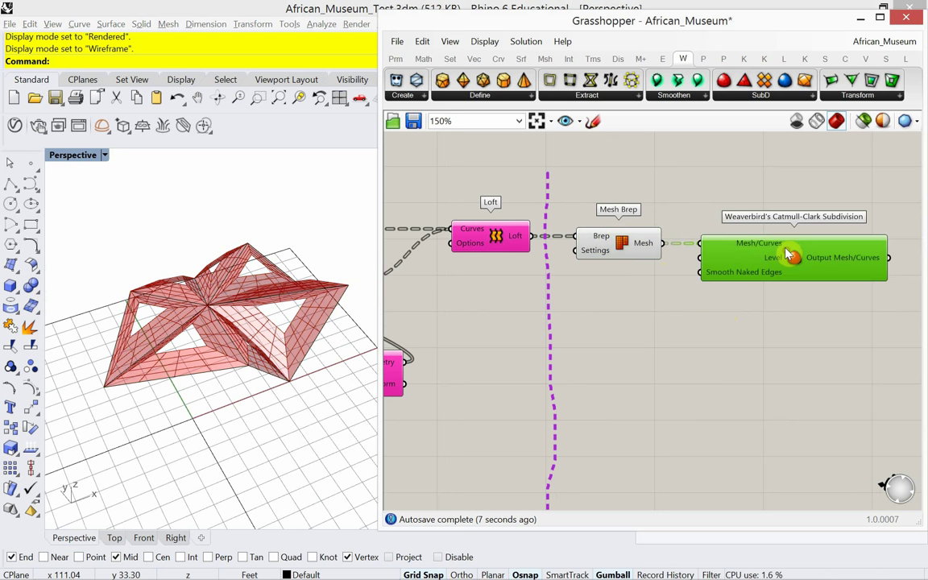
right_click(797, 188)
left_click(816, 191)
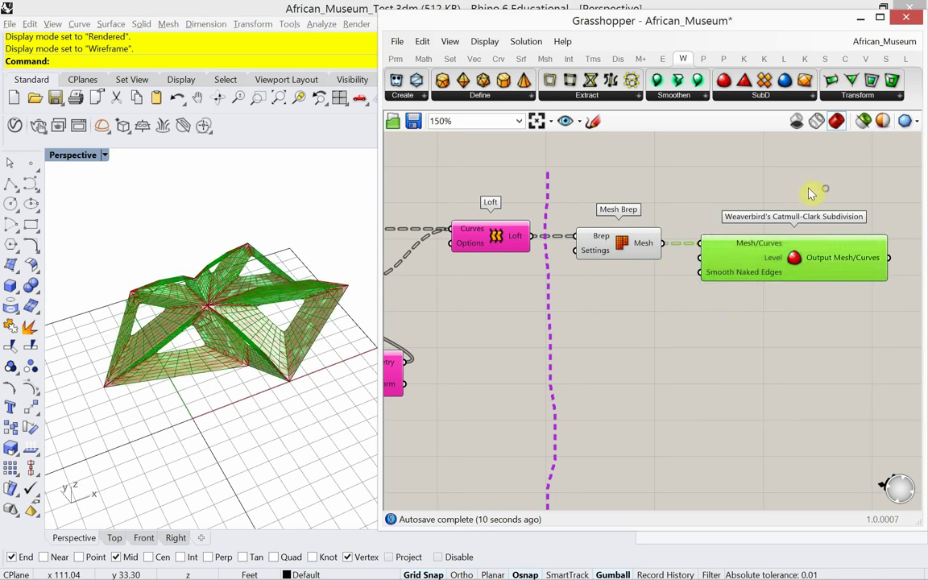
Step: Turn off the Mesh Brep preview and examine the corners where the subdivided panels meet
left_click(771, 194)
left_click(626, 252)
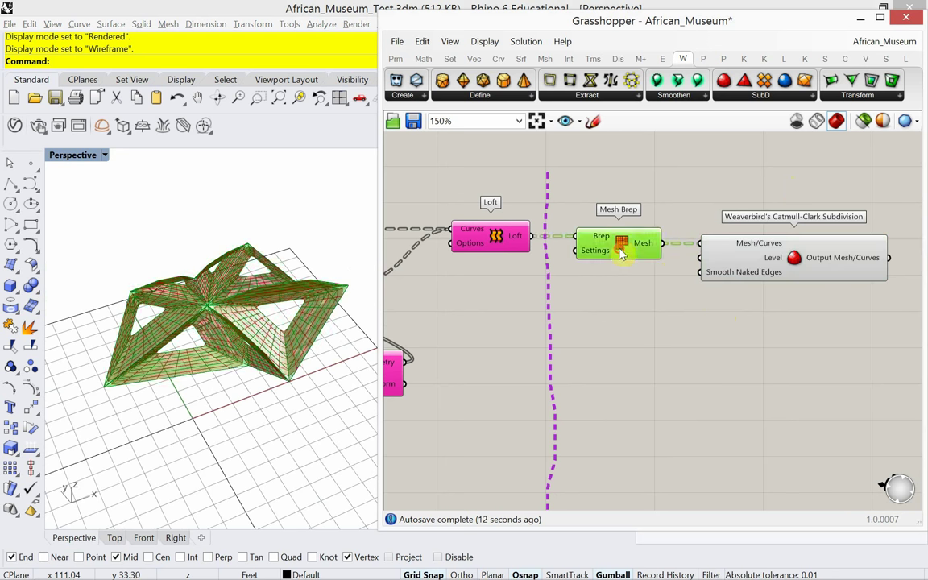
right_click(684, 197)
left_click(709, 215)
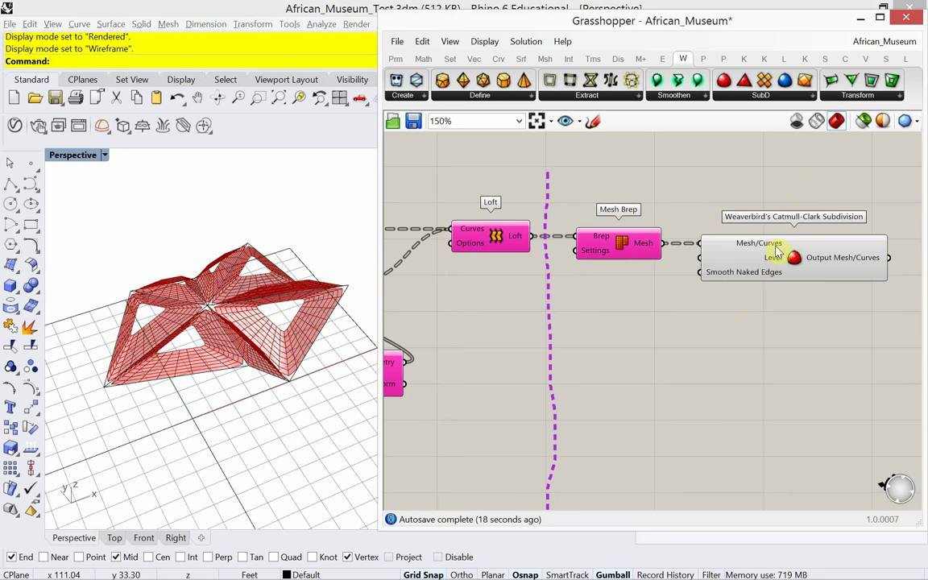
mouse_move(778, 251)
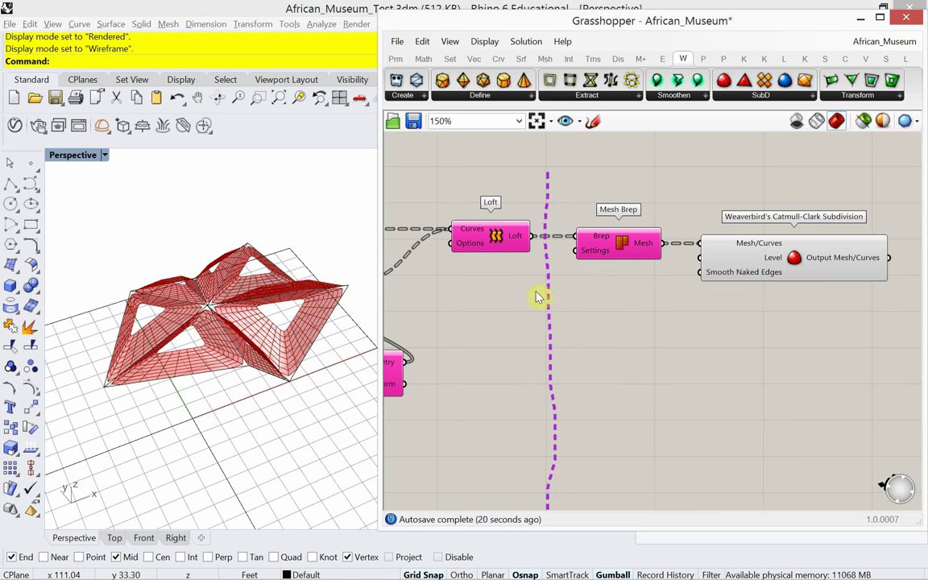
right_click_drag(170, 321, 144, 317)
scroll(231, 397, "up", 3)
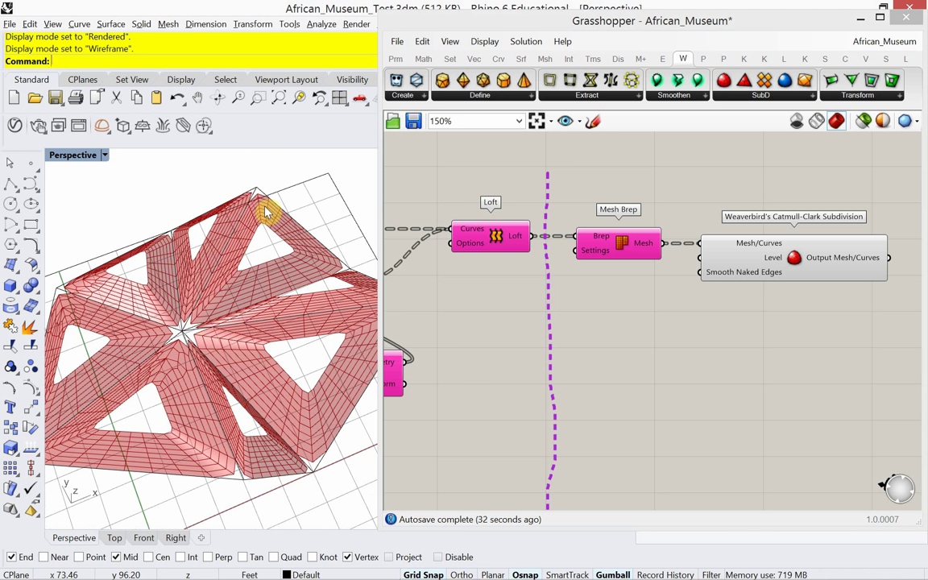
Step: Place a Brep Join component below Mesh Brep, on the far side of the dashed divider
double_click(633, 299)
type("brep")
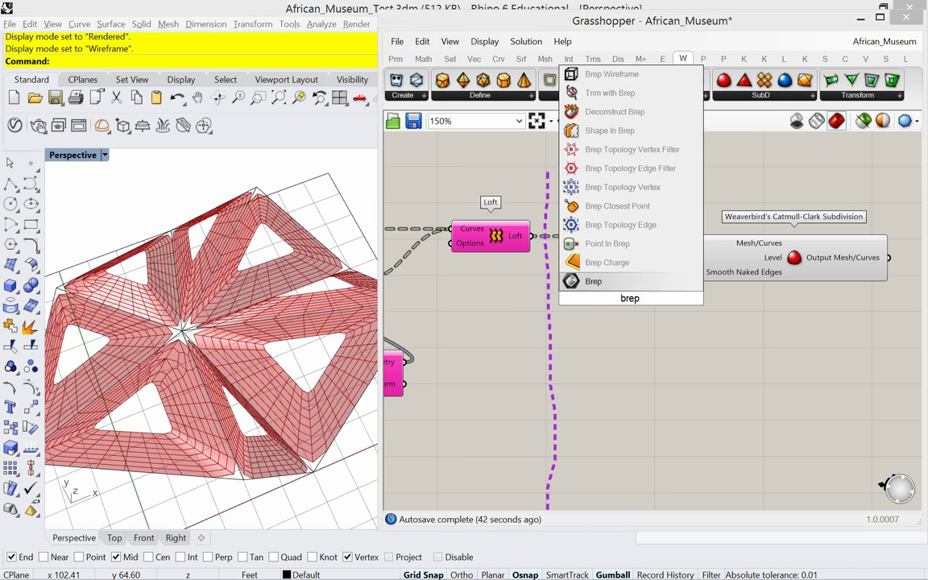
type(" join")
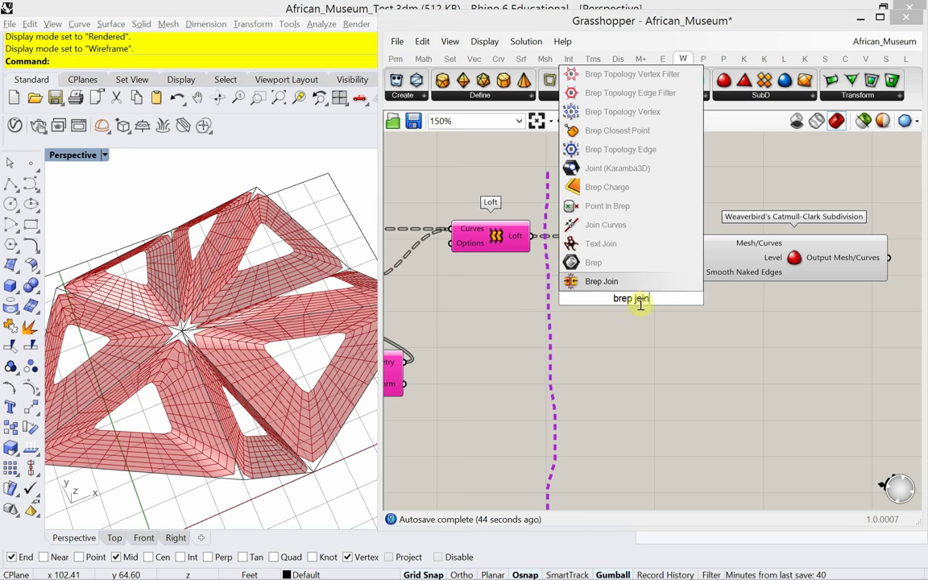
key("Return")
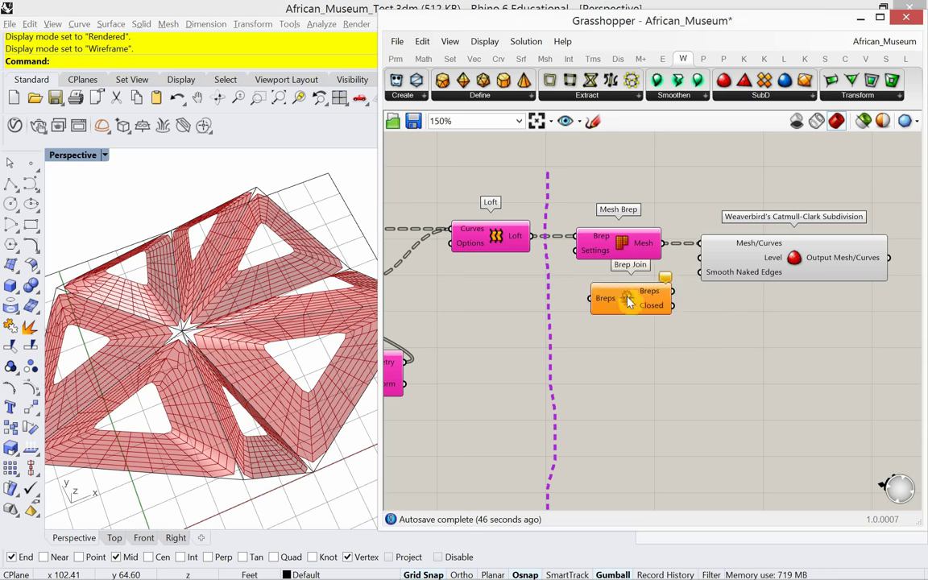
left_click_drag(629, 301, 674, 329)
Step: Try to route the Mesh Brep output through Brep Join into the Mesh/Curves input, spacing the three components in a row
left_click_drag(663, 242, 635, 326)
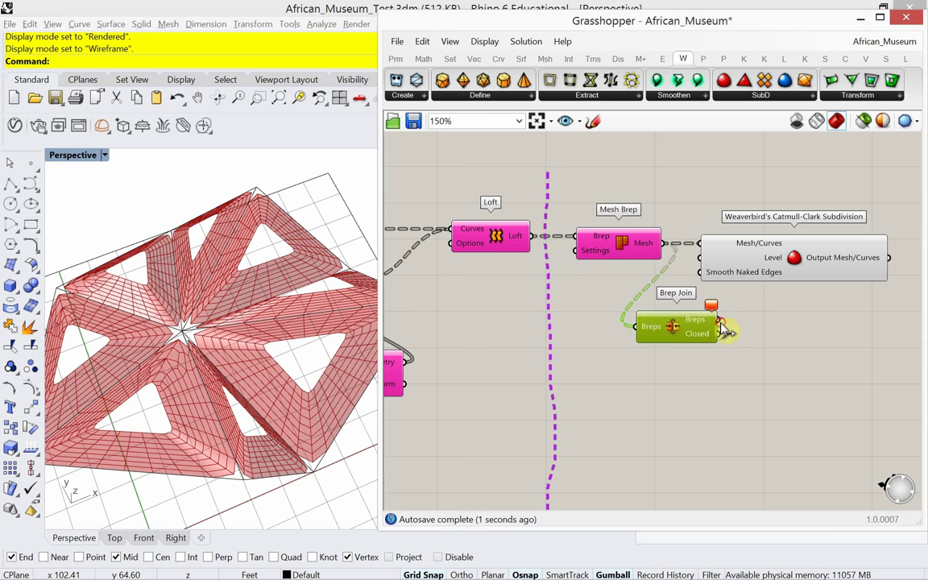
left_click_drag(724, 330, 829, 255)
left_click_drag(685, 338, 731, 258)
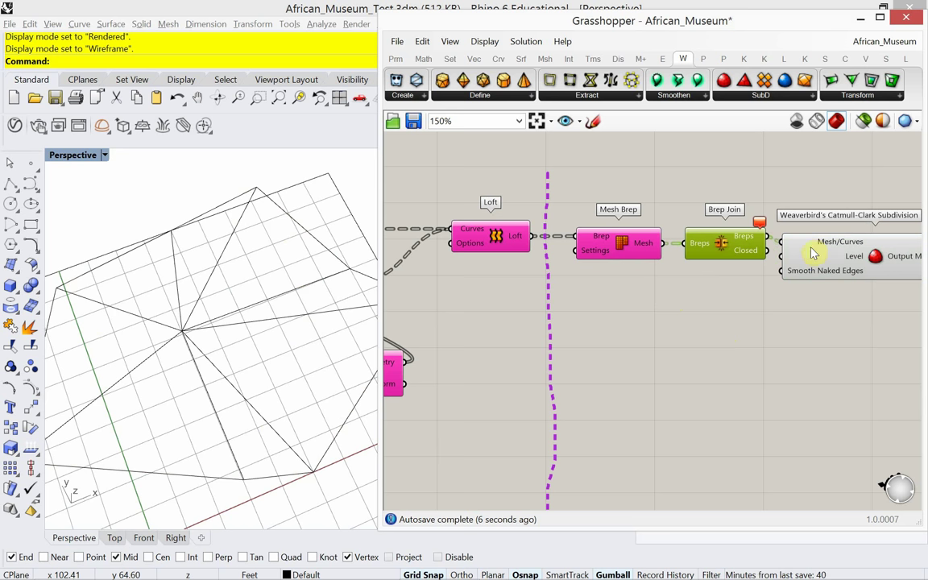
left_click_drag(814, 254, 831, 249)
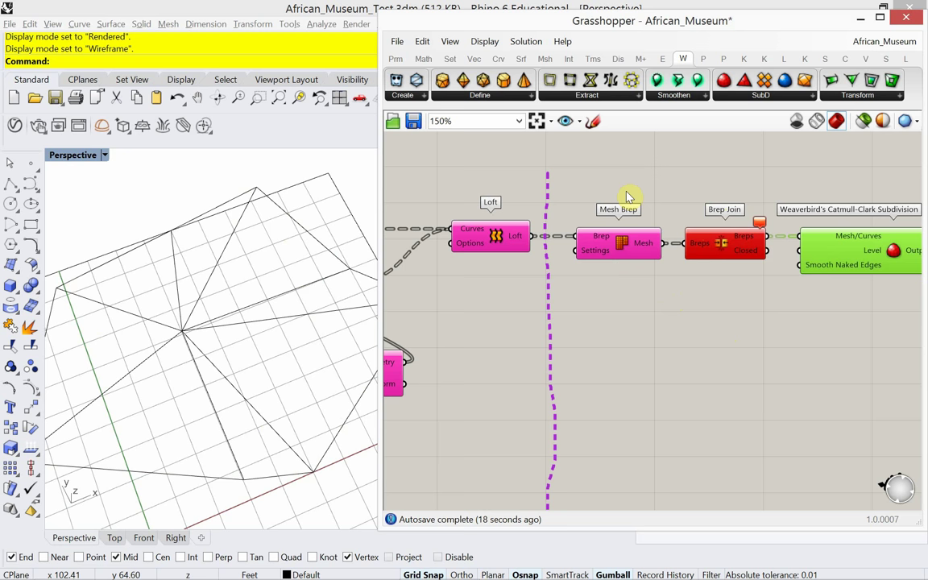
Step: Move Brep Join below Mesh Brep and feed its Breps input from the Loft output instead of the Mesh output
left_click_drag(751, 251, 684, 328)
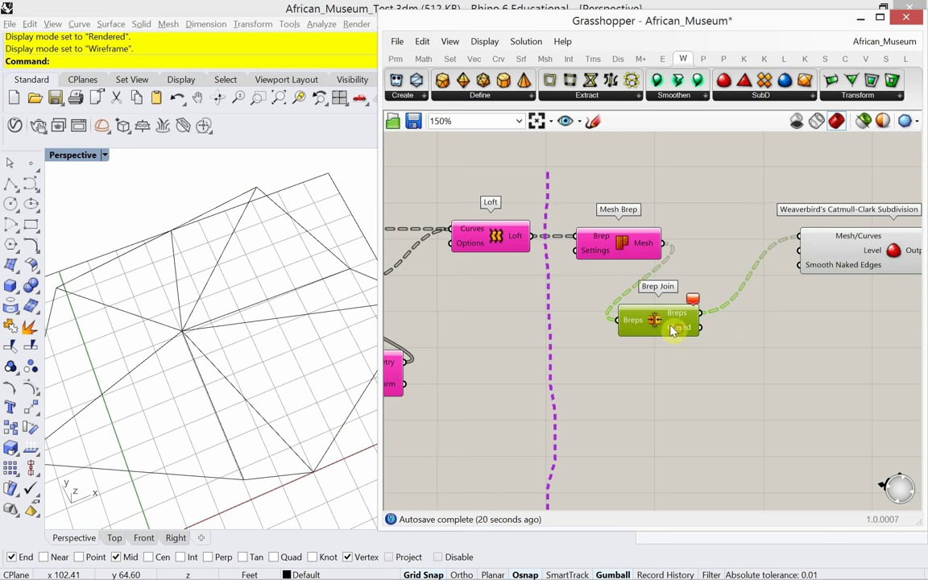
left_click_drag(530, 236, 618, 321)
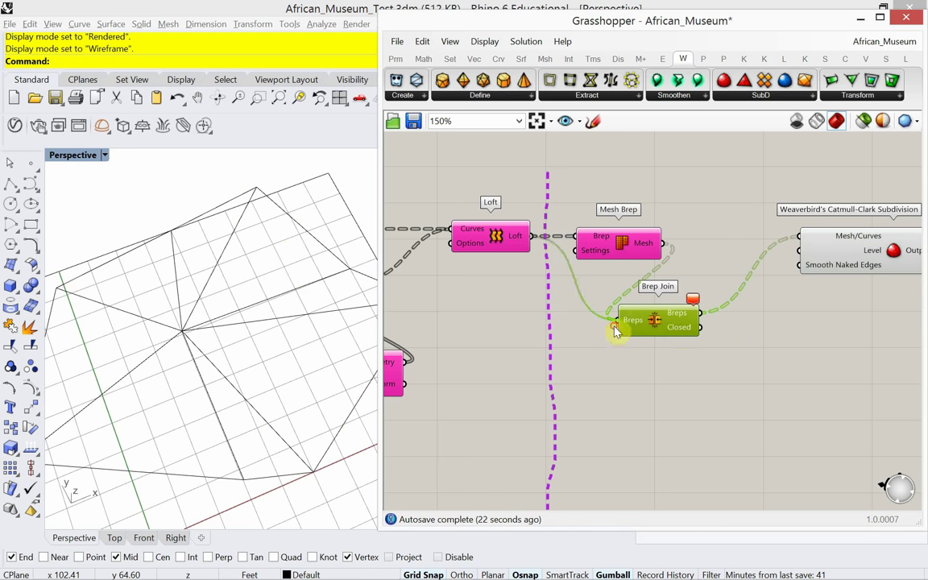
left_click_drag(662, 247, 727, 269)
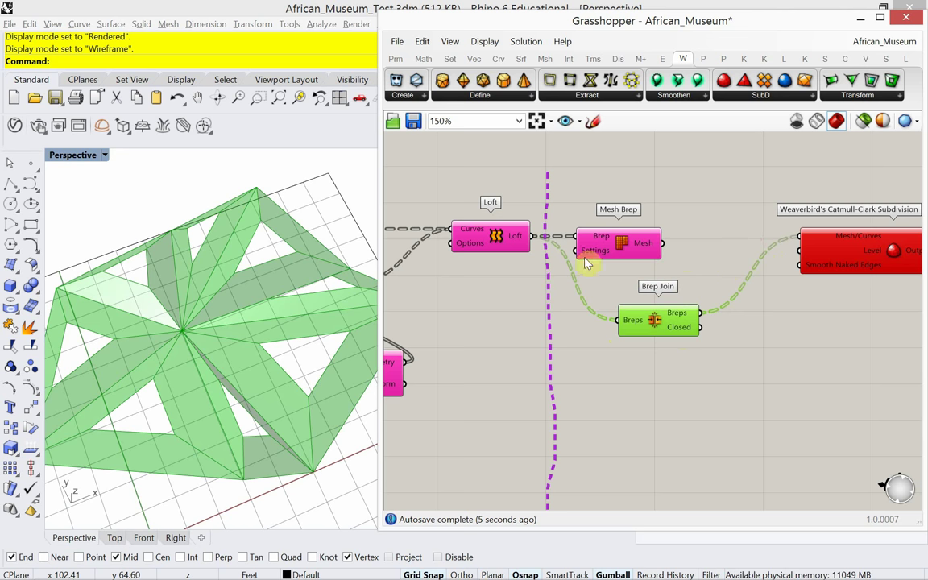
Step: Wire Brep Join into the Brep input of Mesh Brep and its mesh into Catmull-Clark Subdivision, lining the components up in that order
left_click_drag(587, 264, 665, 264)
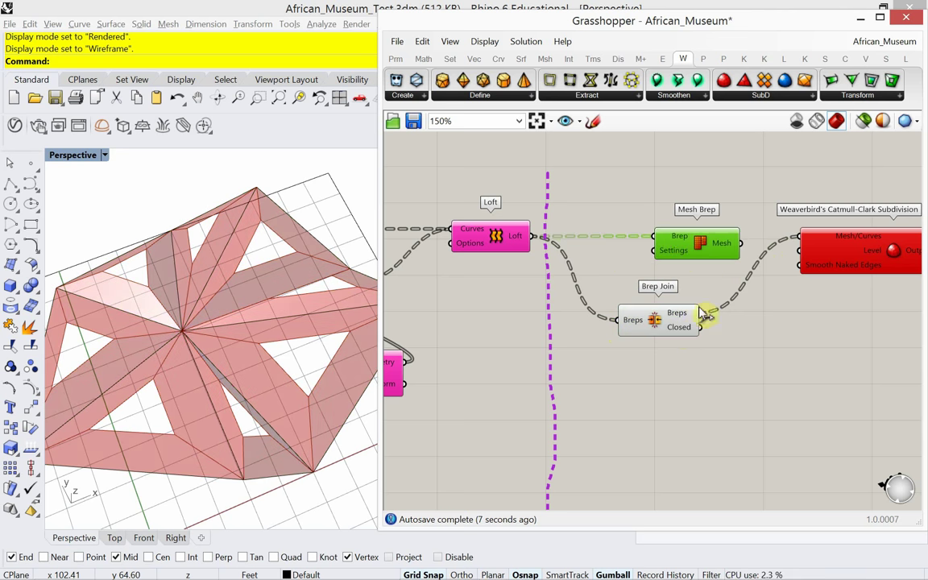
left_click_drag(702, 314, 653, 237)
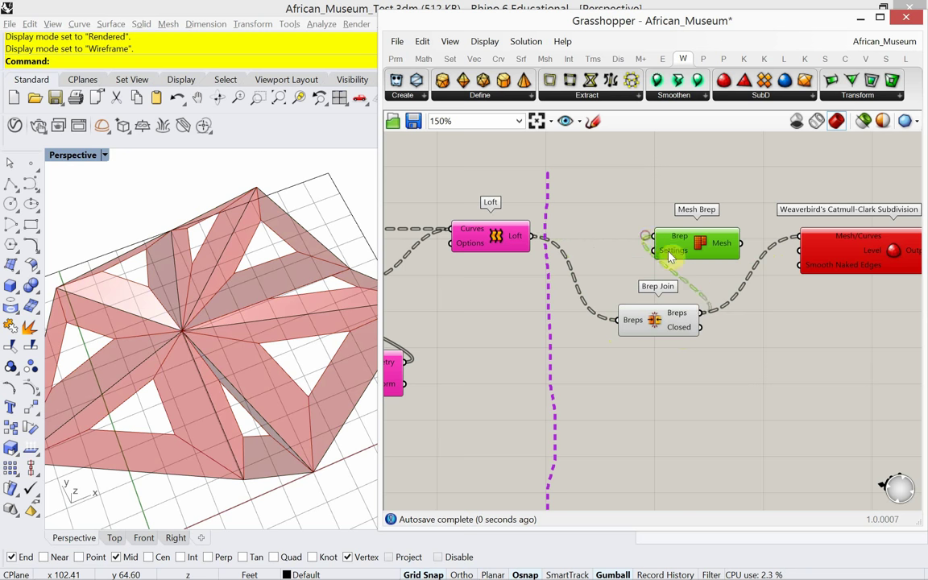
left_click_drag(657, 326, 625, 291)
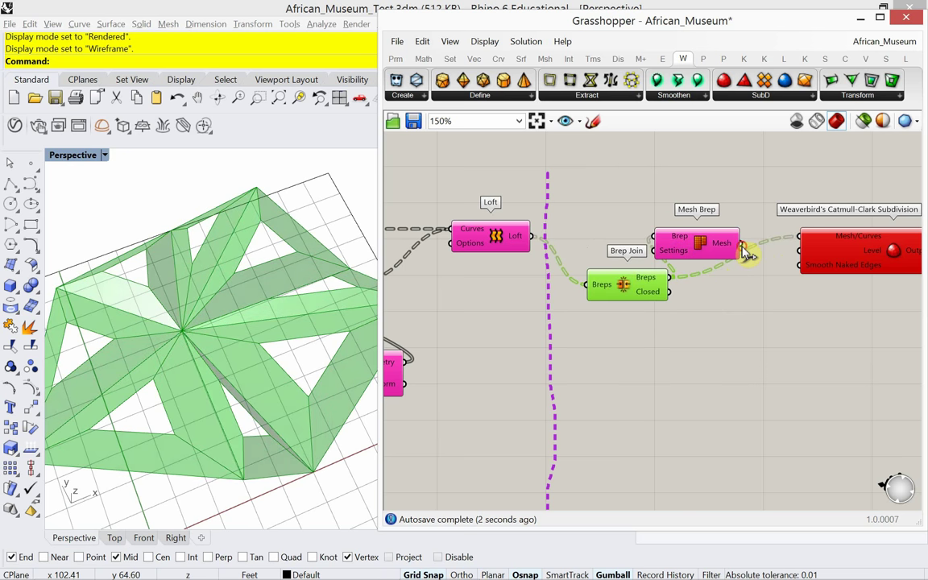
left_click_drag(721, 252, 760, 253)
left_click_drag(649, 288, 626, 242)
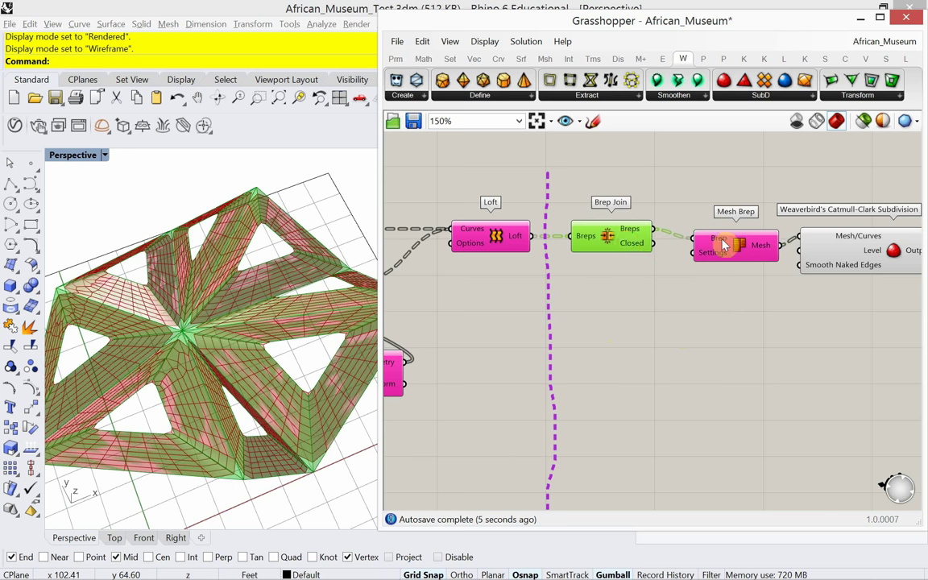
left_click_drag(724, 245, 715, 236)
left_click(729, 292)
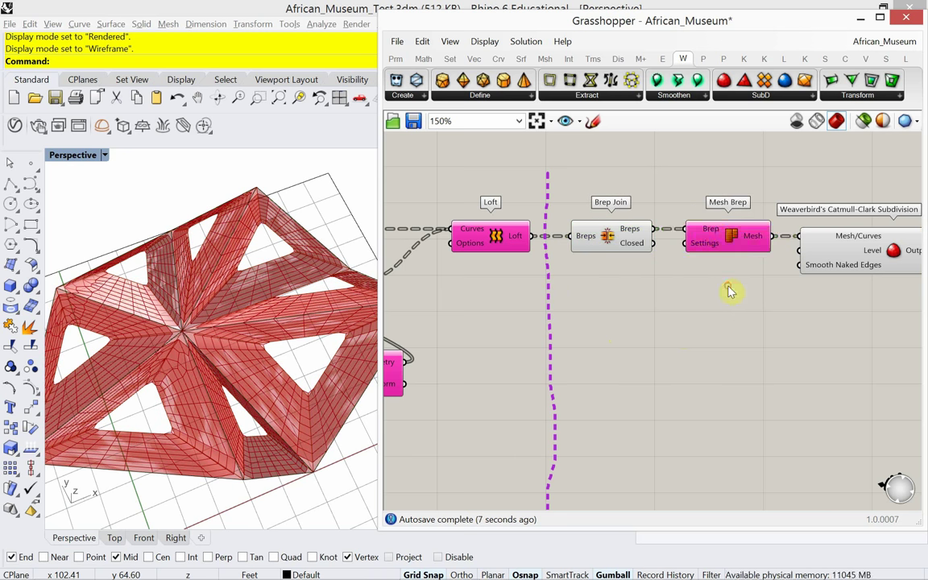
Step: Compare the Catmull-Clark, Mesh Brep and Brep Join components in the viewport and turn off the Brep Join preview
left_click(849, 254)
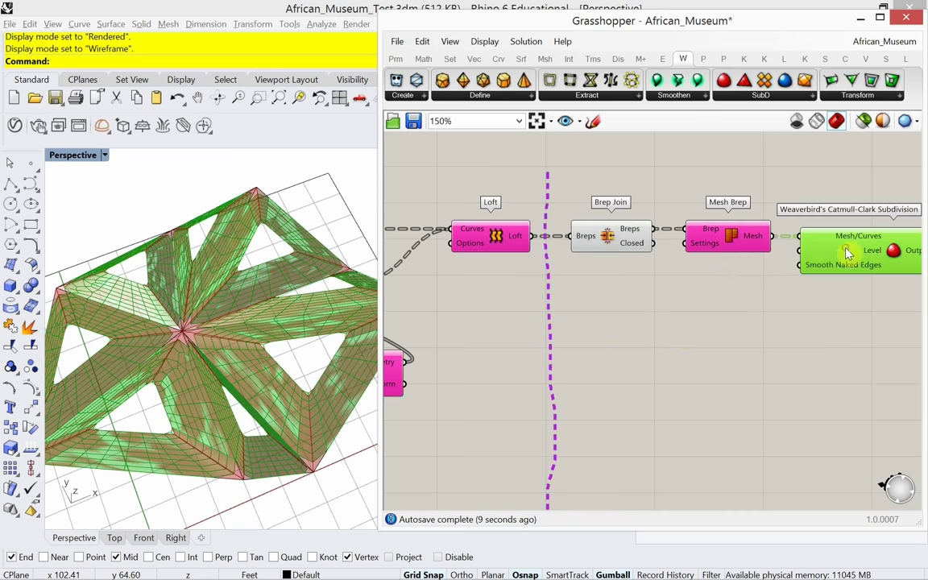
left_click(722, 251)
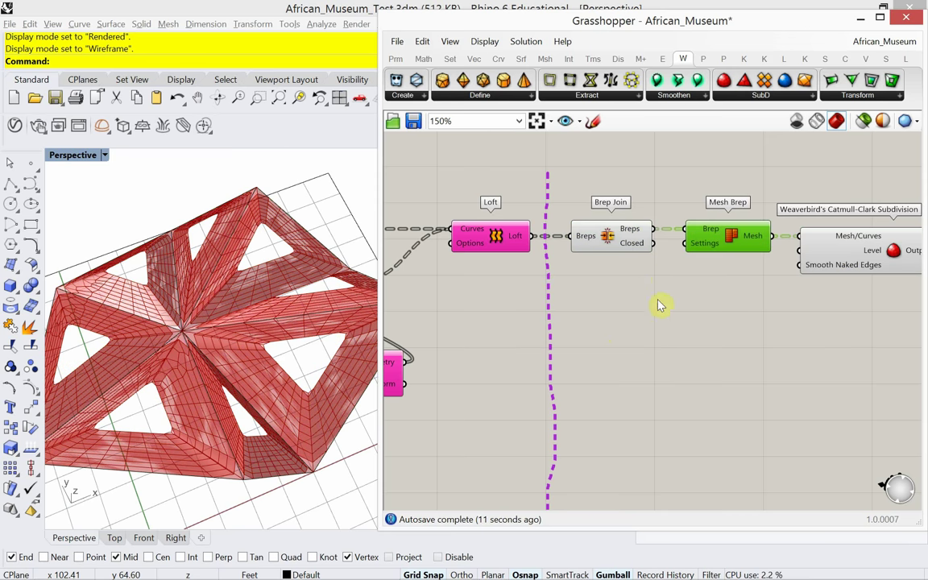
left_click(629, 248)
right_click(631, 305)
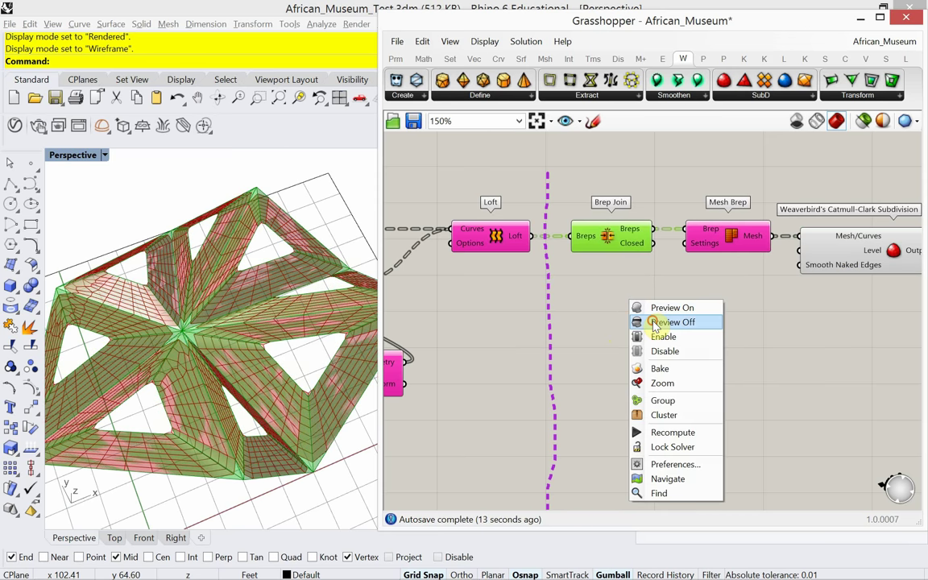
left_click(655, 323)
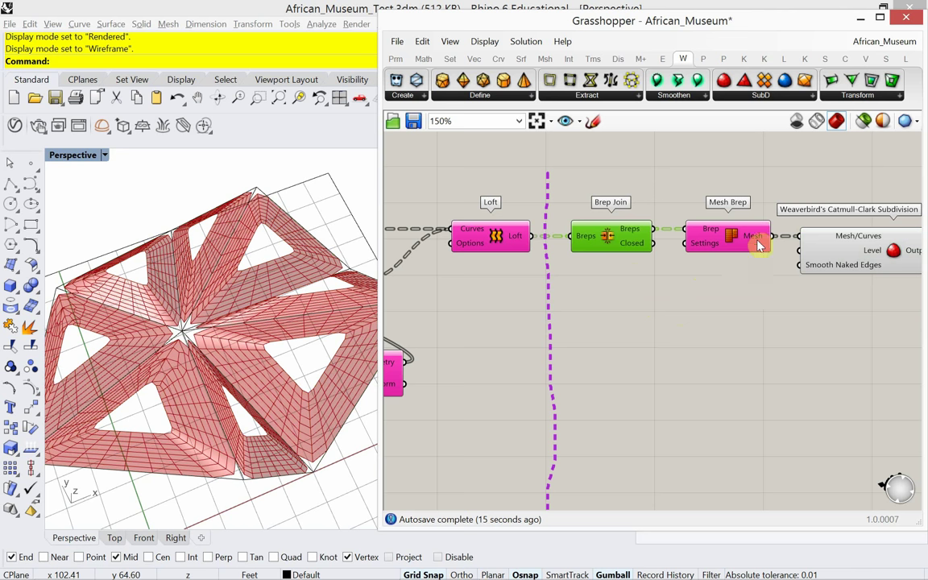
Step: Check the outputs of the meshing chain back to Loft, reading the data structure of the Loft output
mouse_move(757, 242)
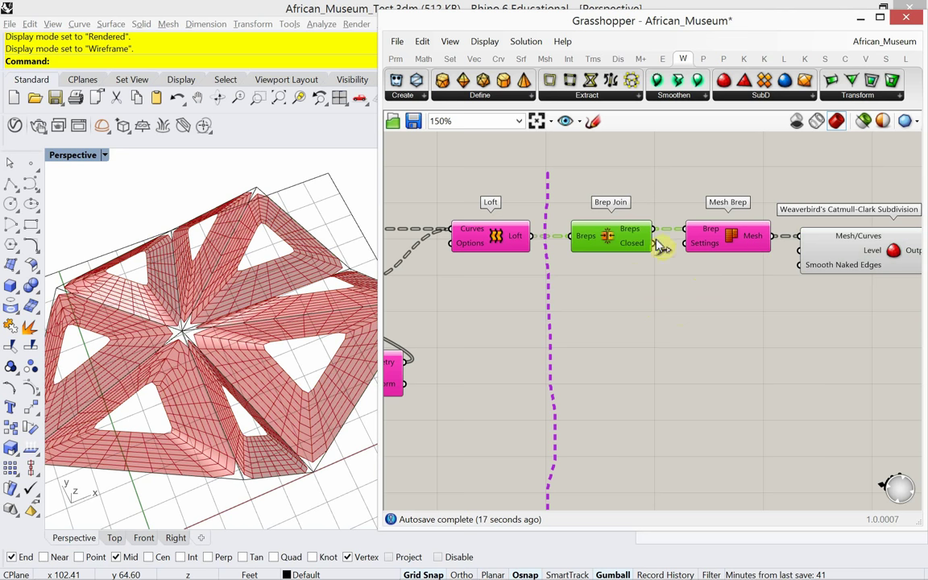
mouse_move(635, 233)
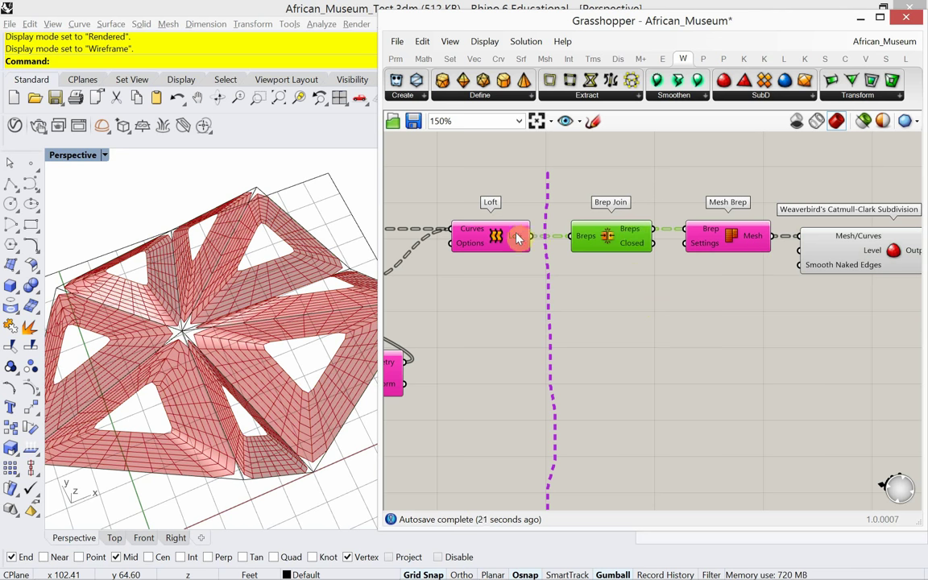
mouse_move(518, 239)
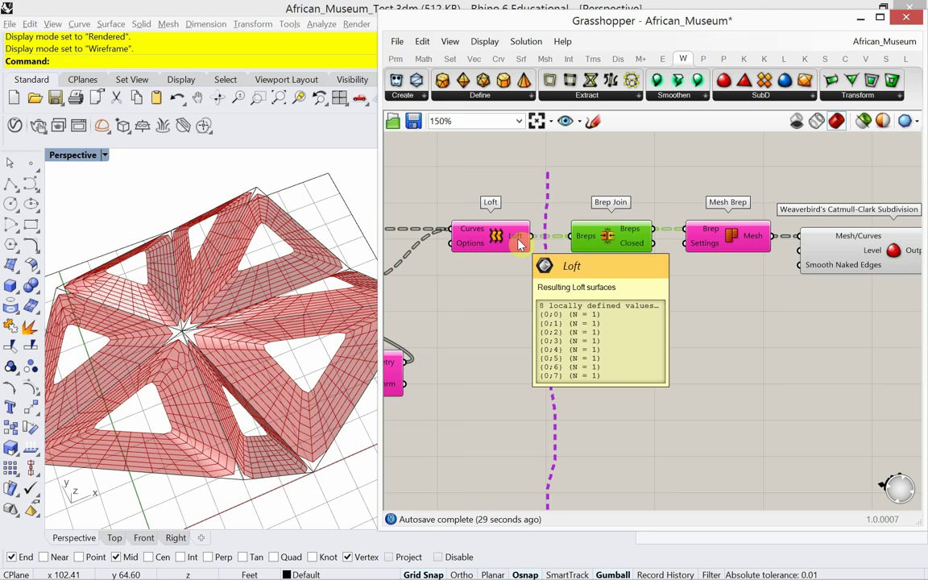
Step: Flatten the Loft output feeding Brep Join and inspect the joined roof mesh from several angles
right_click(520, 242)
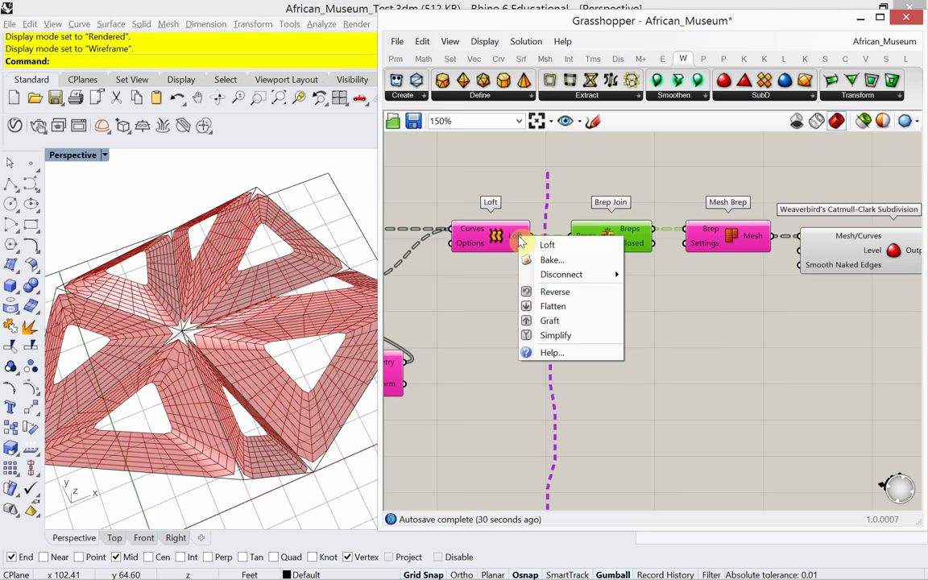
left_click(542, 306)
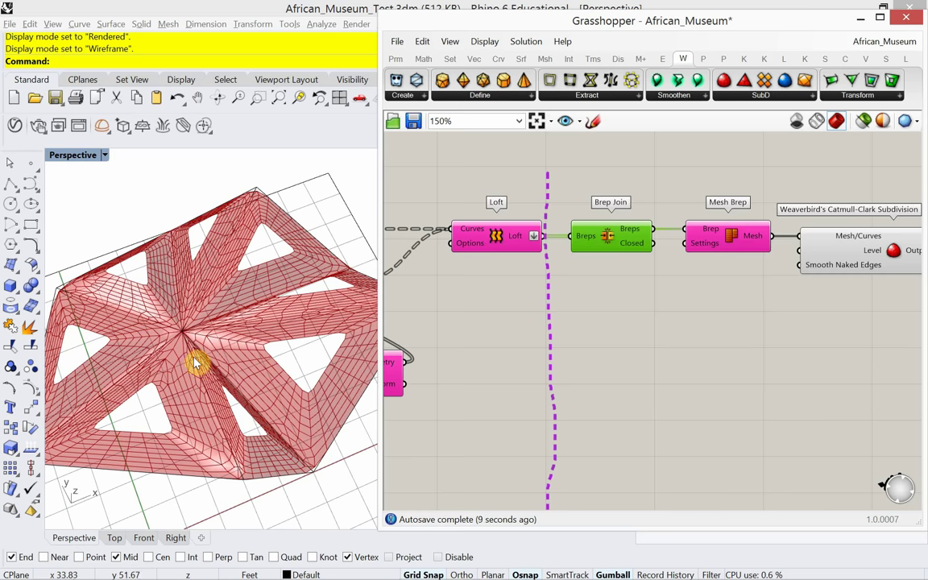
right_click_drag(201, 372, 251, 358)
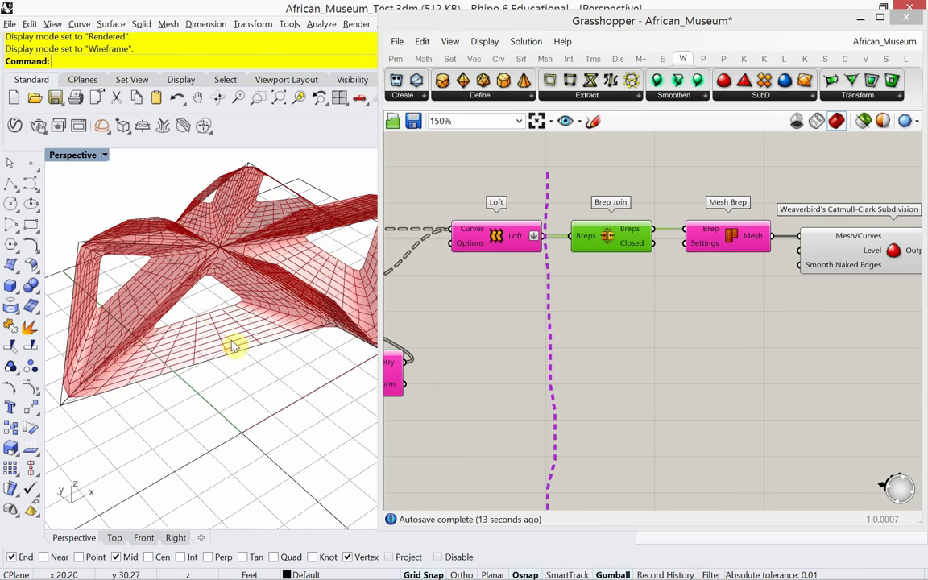
right_click_drag(204, 311, 182, 340)
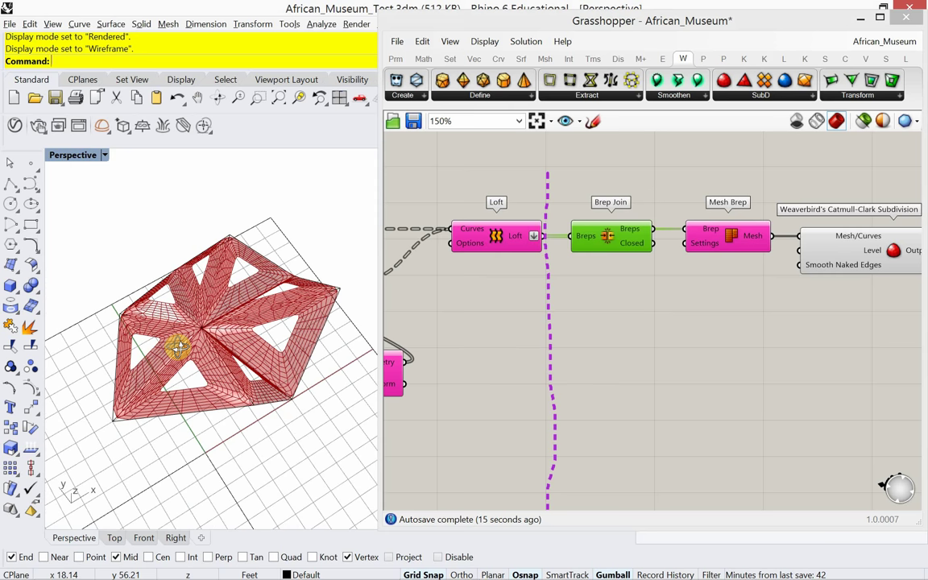
right_click_drag(249, 340, 244, 326)
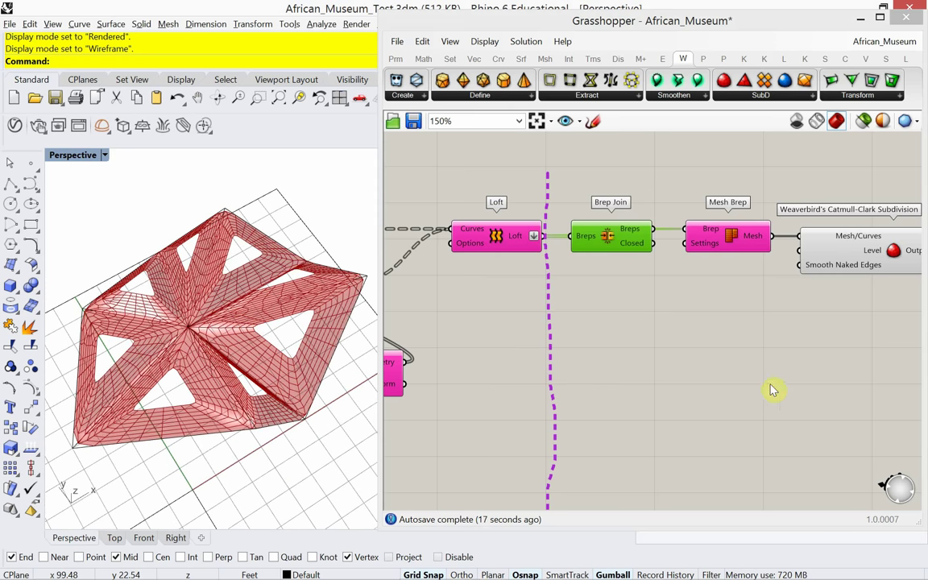
Step: Move the Catmull-Clark Subdivision component farther away from Mesh Brep, keeping the wire between them
right_click_drag(771, 388, 577, 360)
scroll(660, 234, "up", 2)
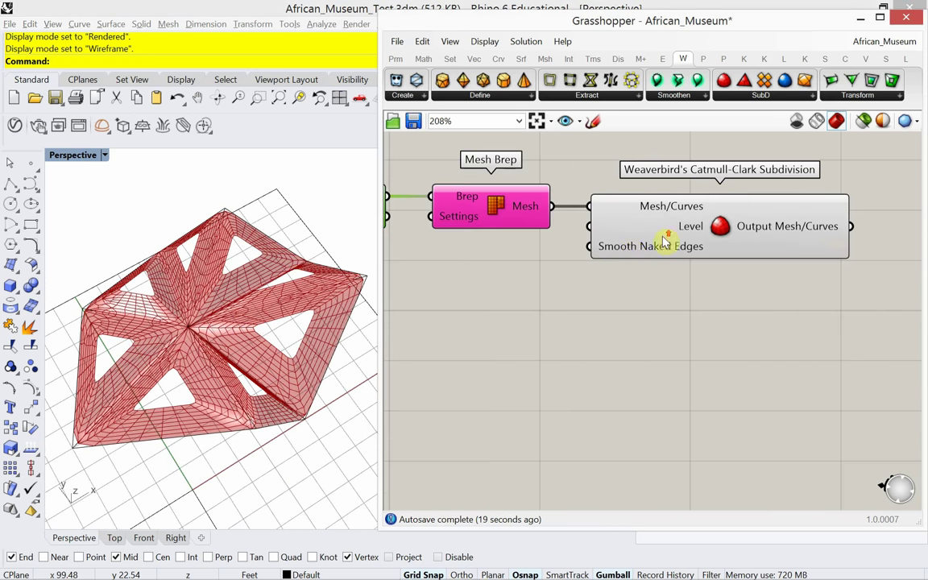
left_click_drag(619, 251, 680, 246)
left_click(568, 280)
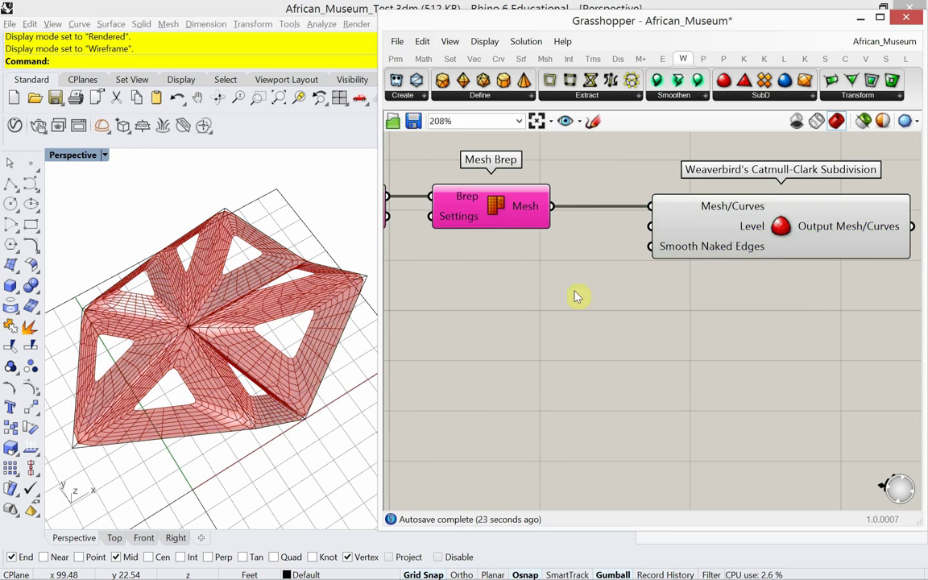
Step: Add a Custom Preview component fed by the Catmull-Clark output mesh and align it with that output
right_click_drag(653, 342, 582, 346)
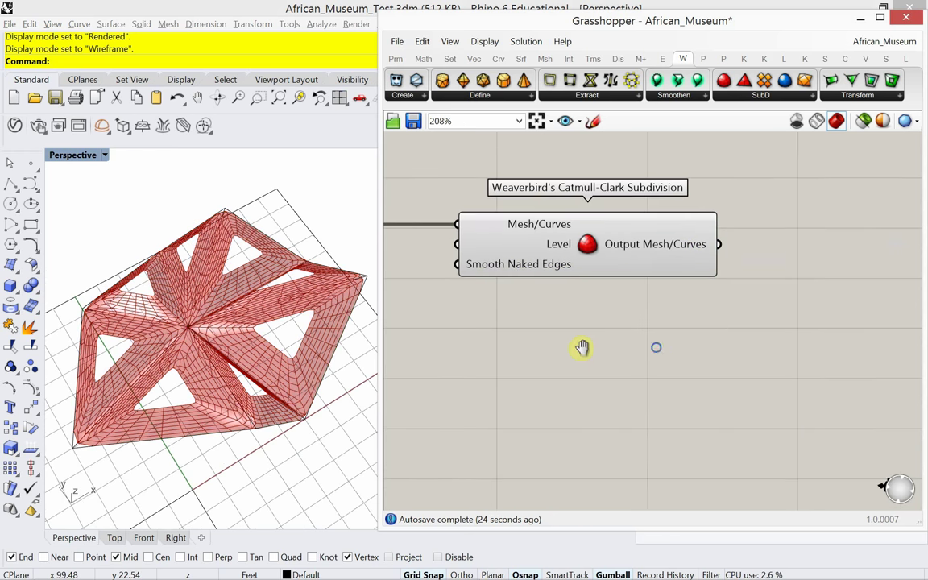
double_click(809, 282)
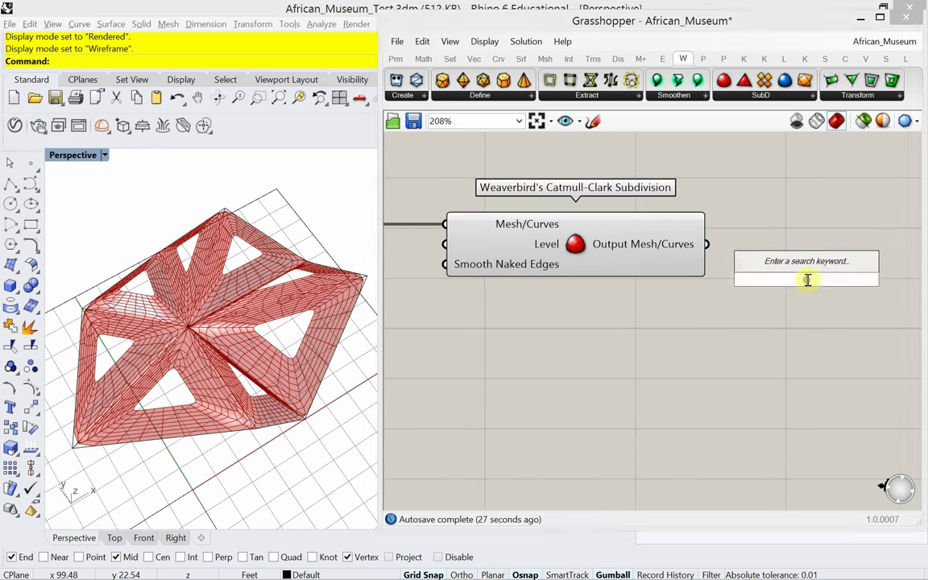
type("custom")
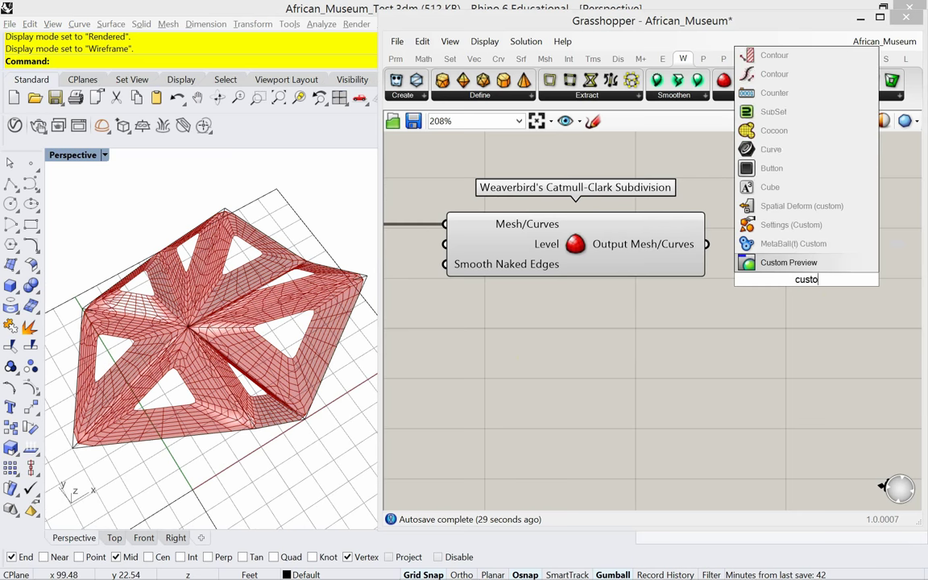
left_click(810, 264)
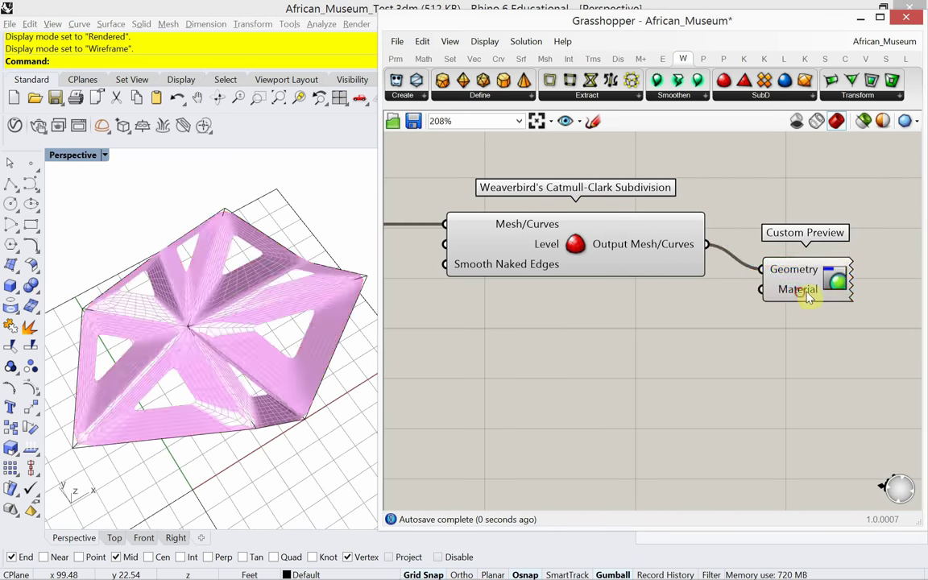
left_click_drag(813, 290, 837, 272)
left_click(803, 326)
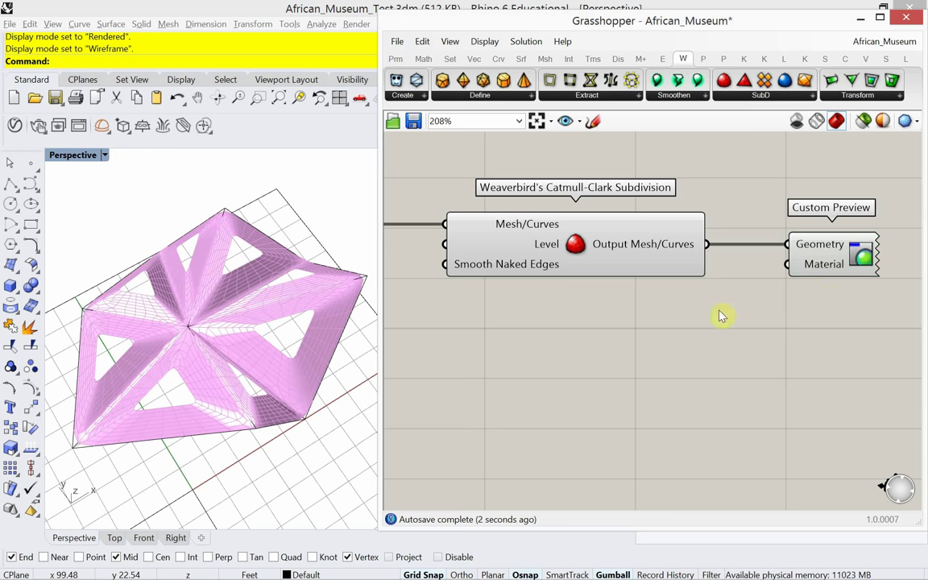
Step: Turn off the Catmull-Clark Subdivision component's own preview and view the roof shown through Custom Preview
left_click(669, 269)
right_click(692, 369)
left_click(729, 388)
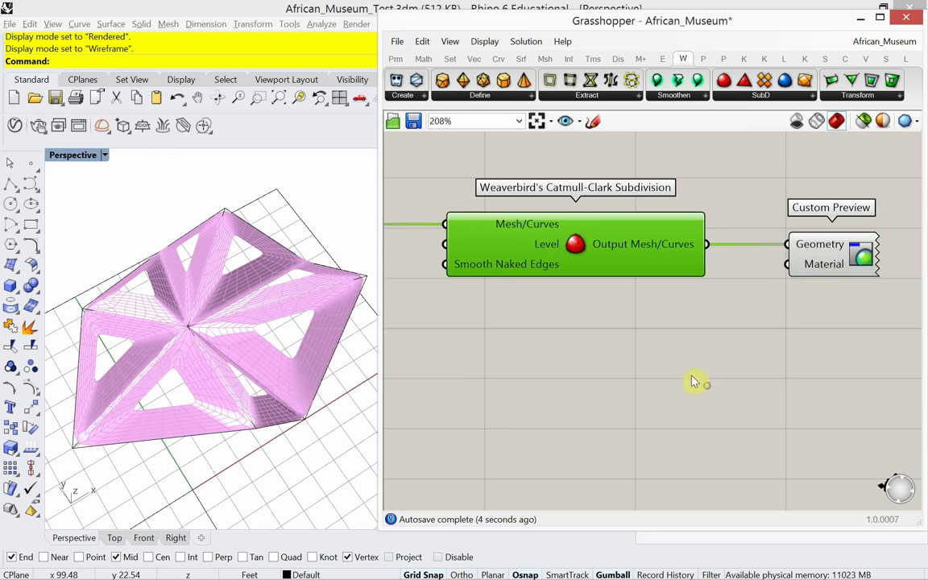
right_click_drag(299, 298, 242, 313)
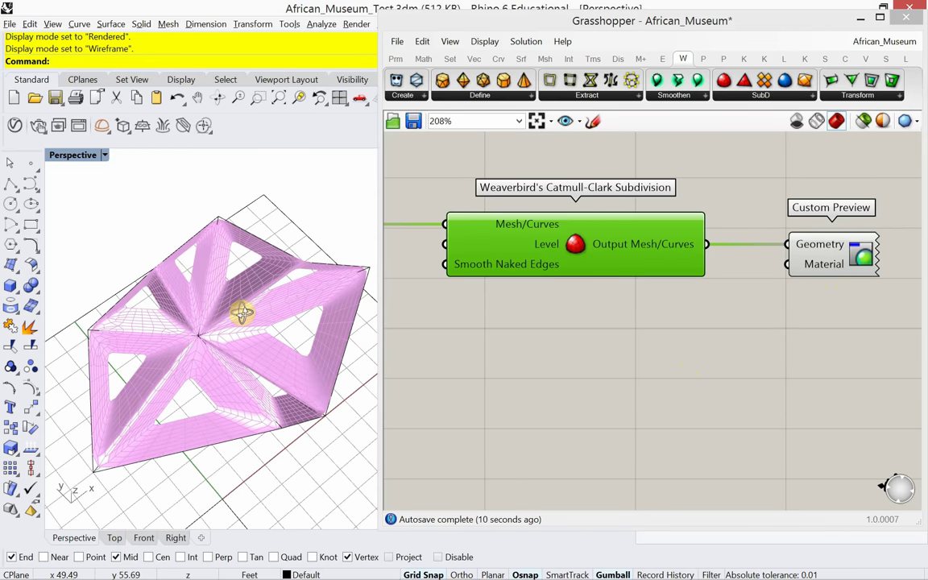
Step: Create a number slider with value 3 and wire it into the Level input of Catmull-Clark Subdivision
right_click_drag(528, 344, 625, 348)
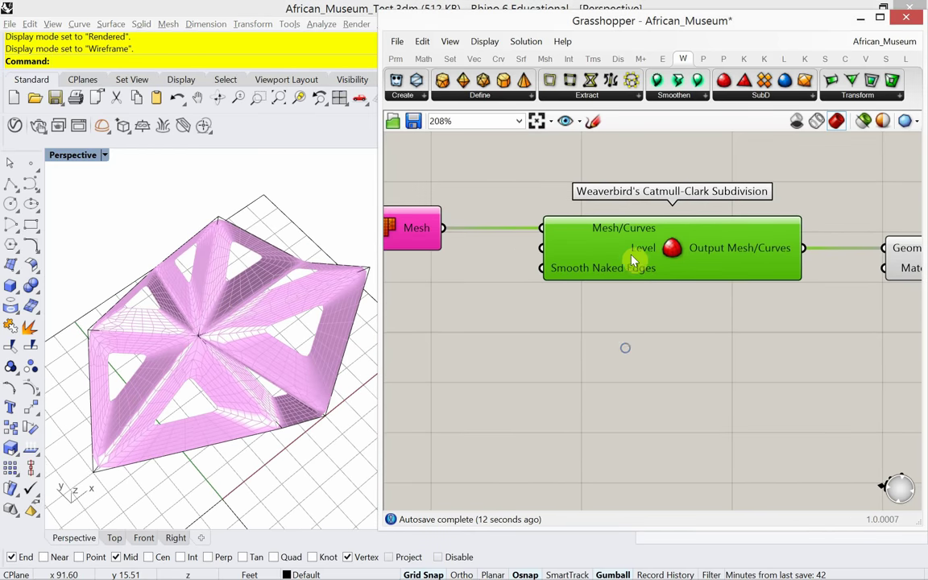
mouse_move(609, 257)
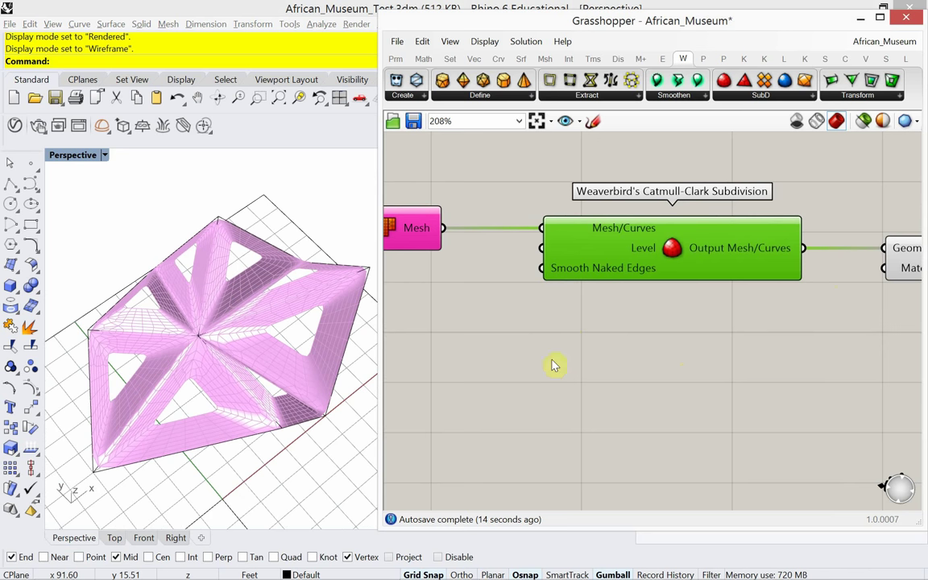
double_click(513, 377)
type("3")
key("Return")
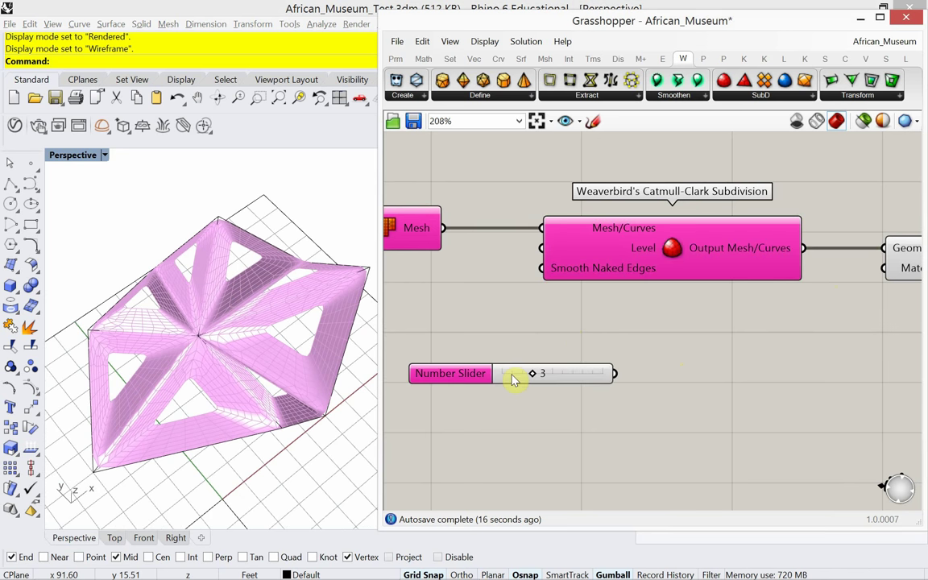
left_click_drag(615, 375, 543, 248)
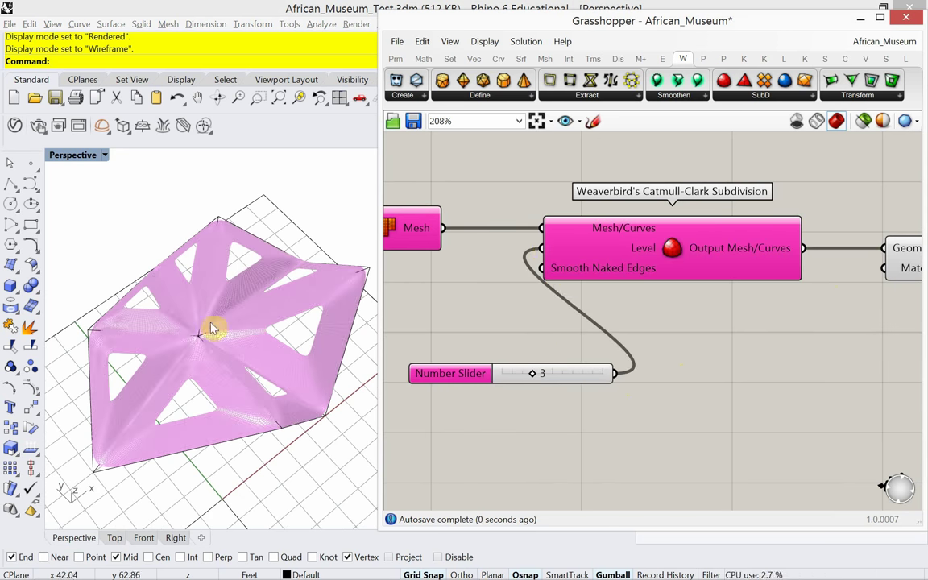
Step: Inspect the mesh density up close at the roof's centre and set the subdivision level slider to 1
scroll(214, 326, "up", 5)
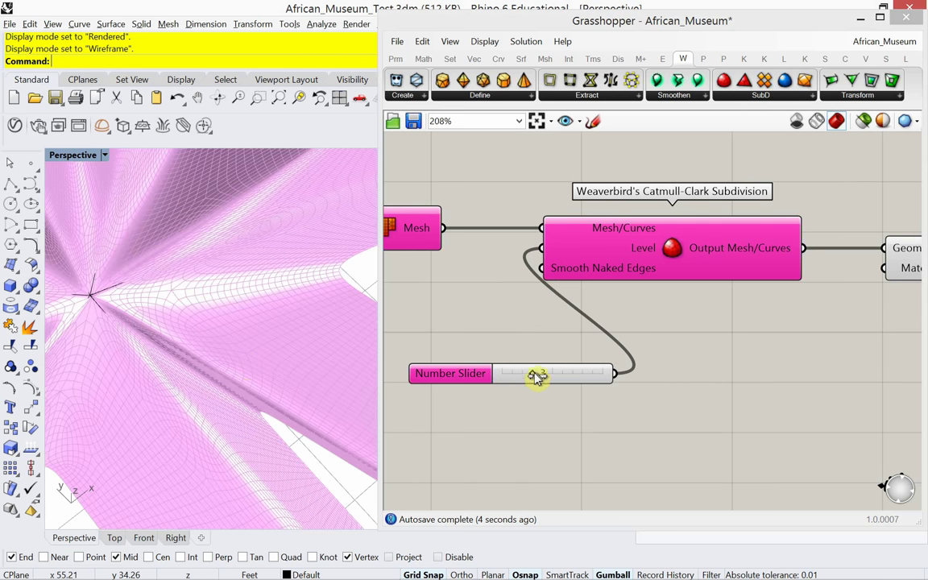
left_click_drag(537, 378, 517, 386)
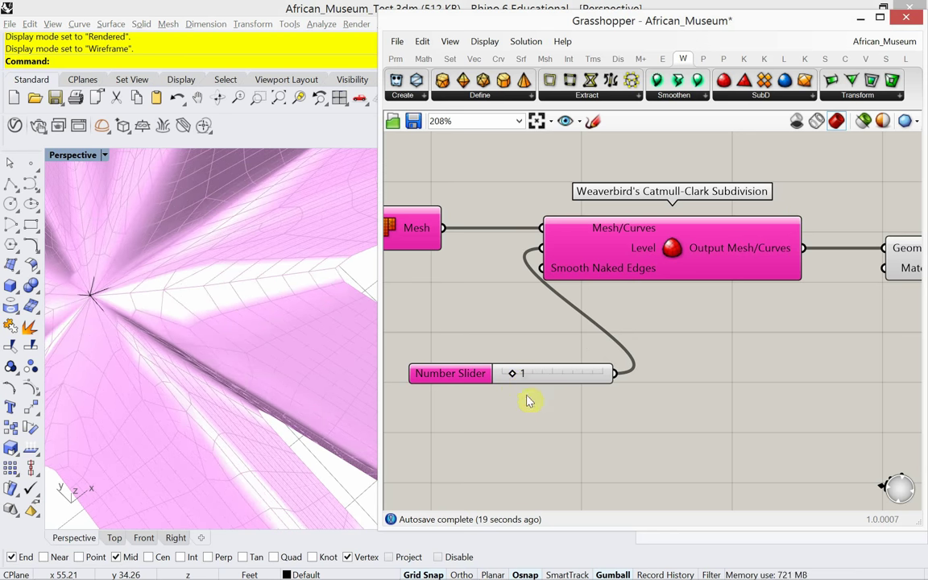
scroll(570, 403, "down", 5)
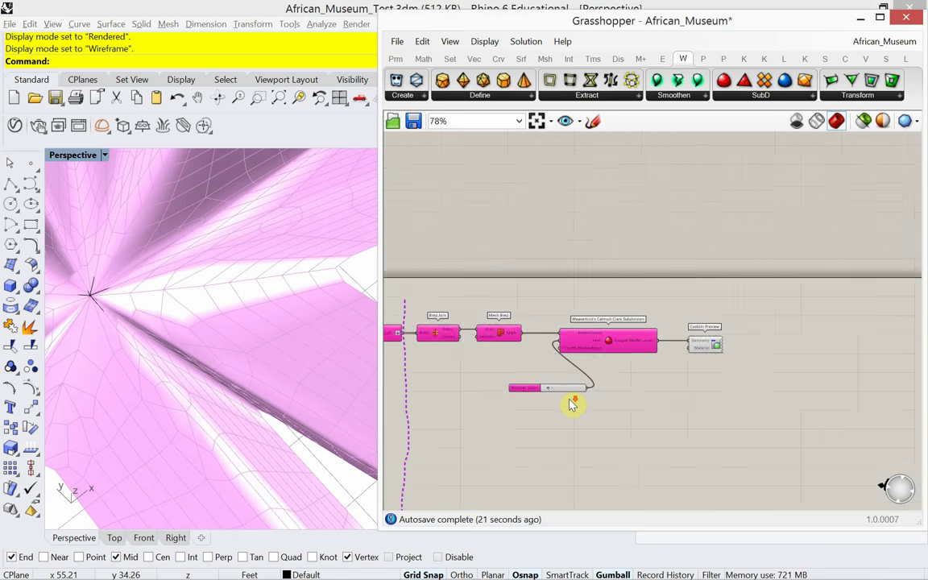
scroll(145, 341, "down", 8)
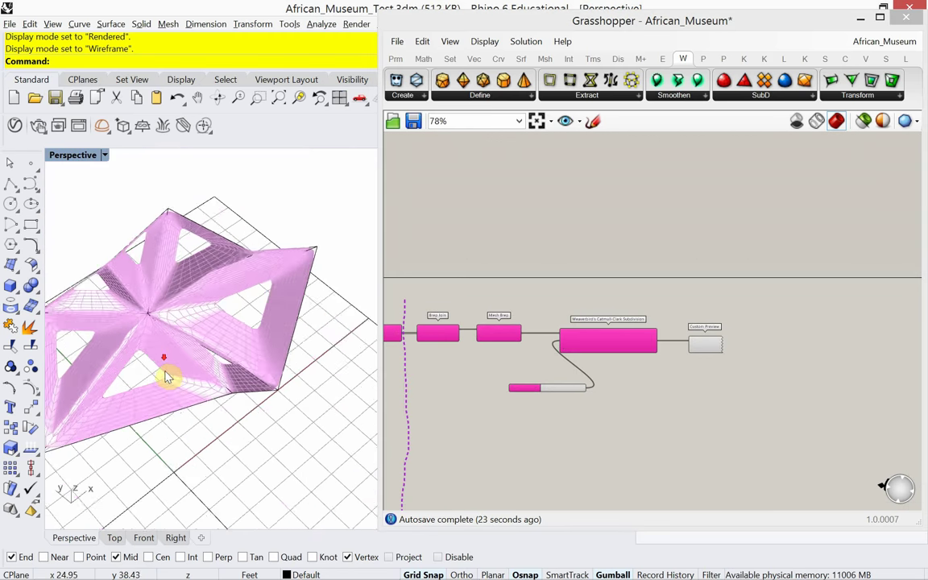
right_click_drag(168, 378, 201, 389)
scroll(179, 352, "up", 5)
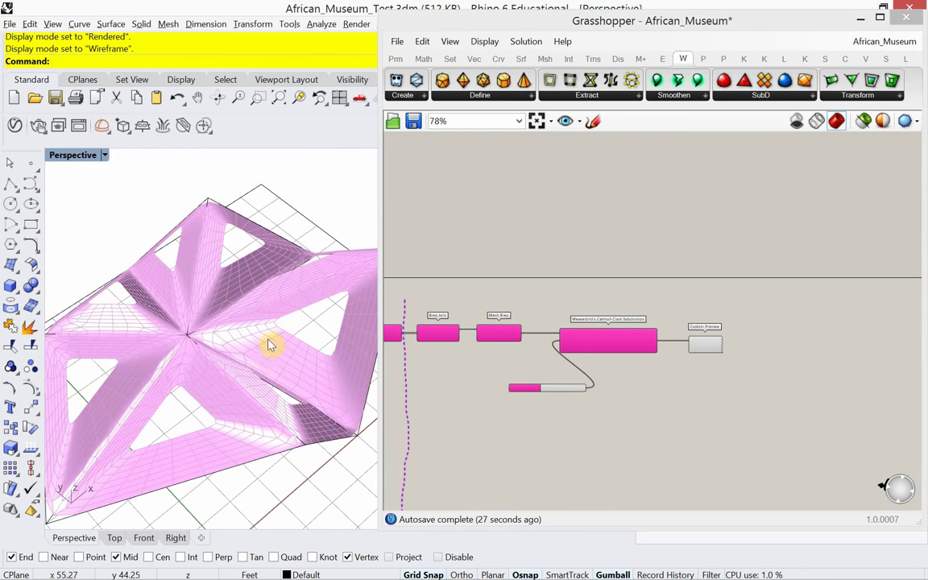
Step: Switch to the browser and review the Grand Musée de l'Afrique project images back to the first one, then return to Grasshopper
key("alt+Tab")
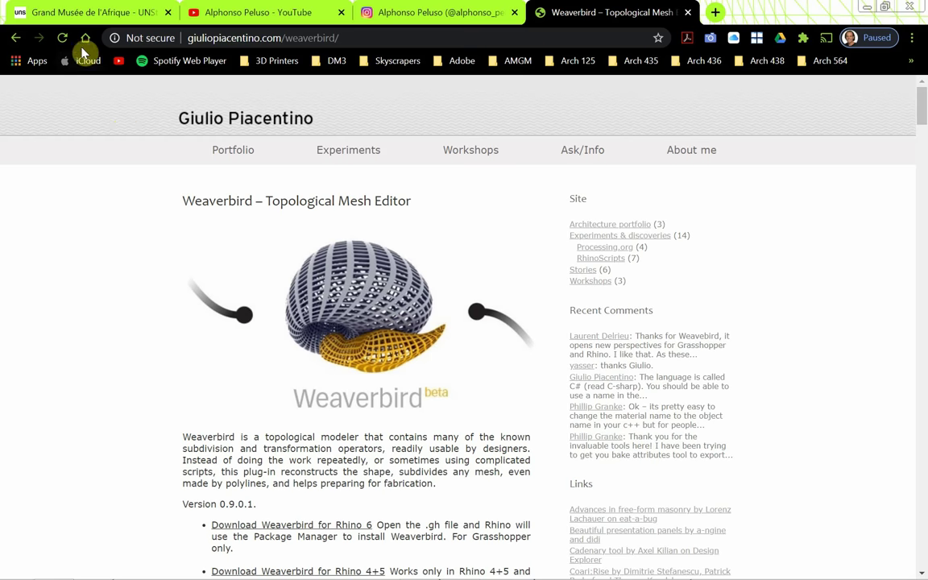
left_click(72, 13)
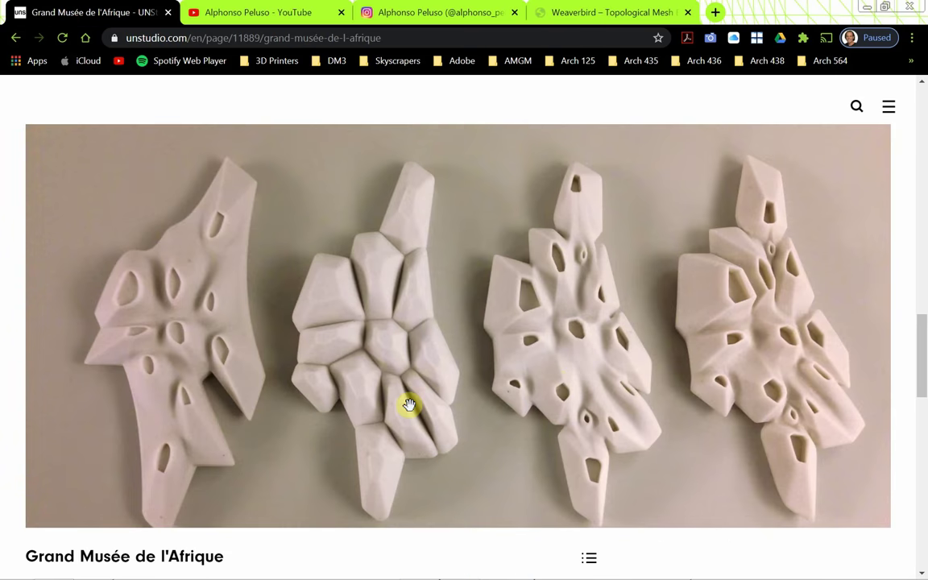
scroll(349, 428, "down", 1)
left_click(27, 476)
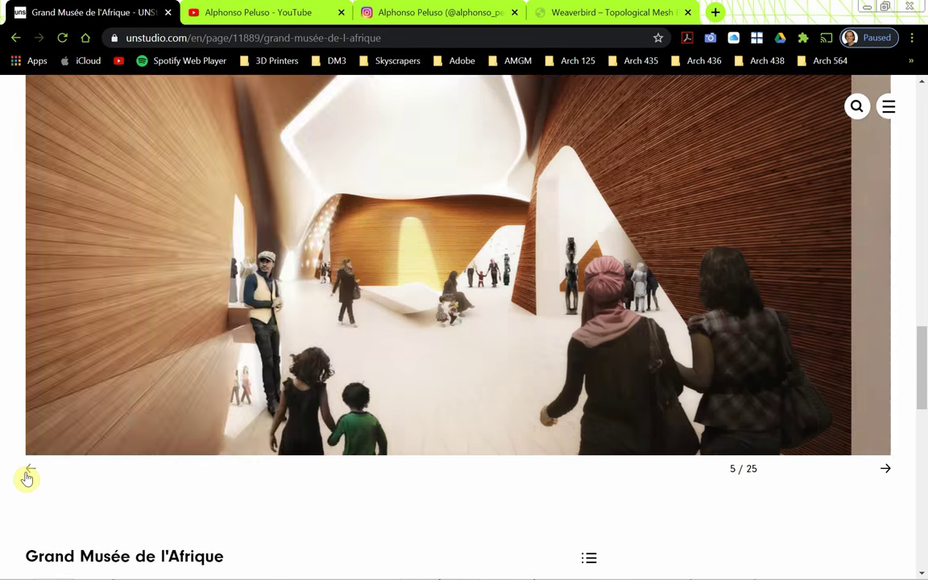
left_click(26, 476)
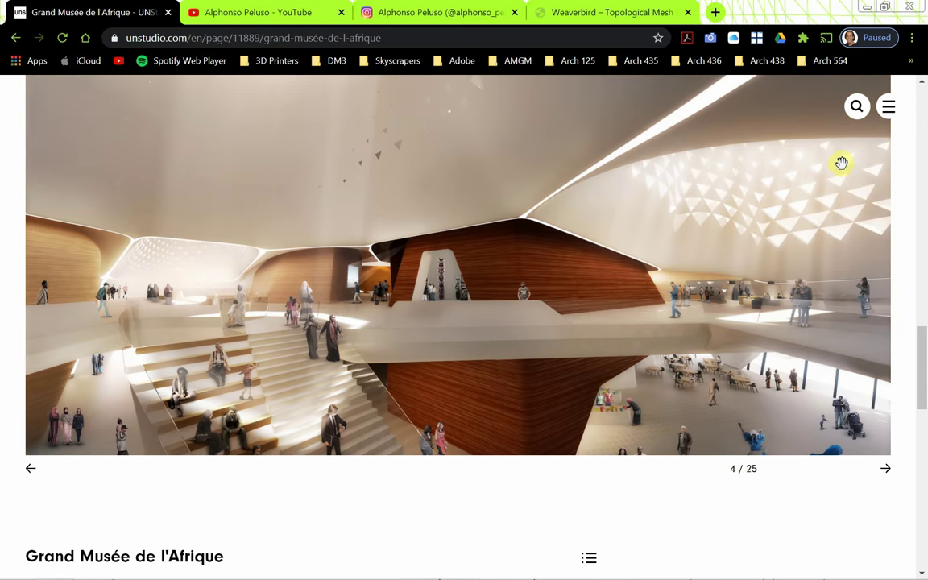
left_click(32, 471)
left_click(31, 472)
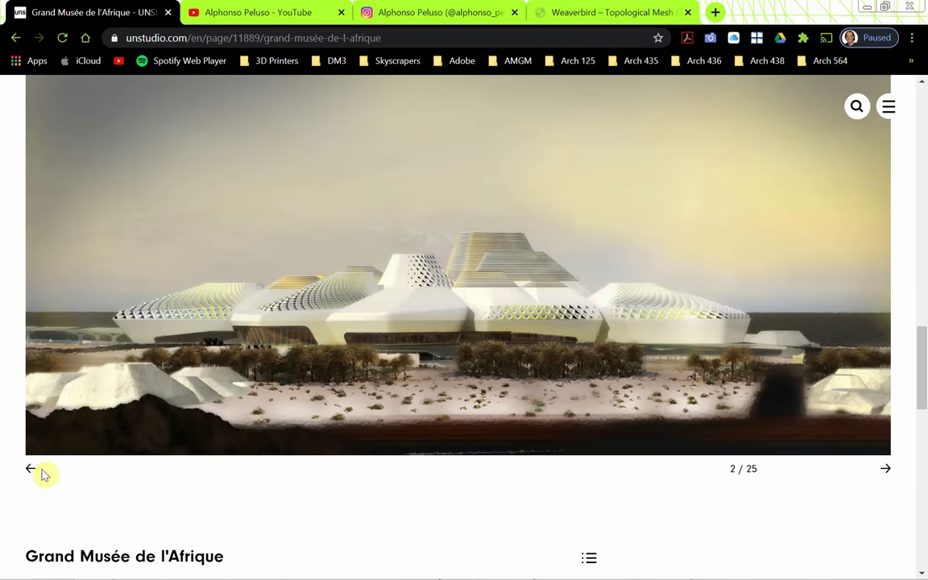
left_click(30, 472)
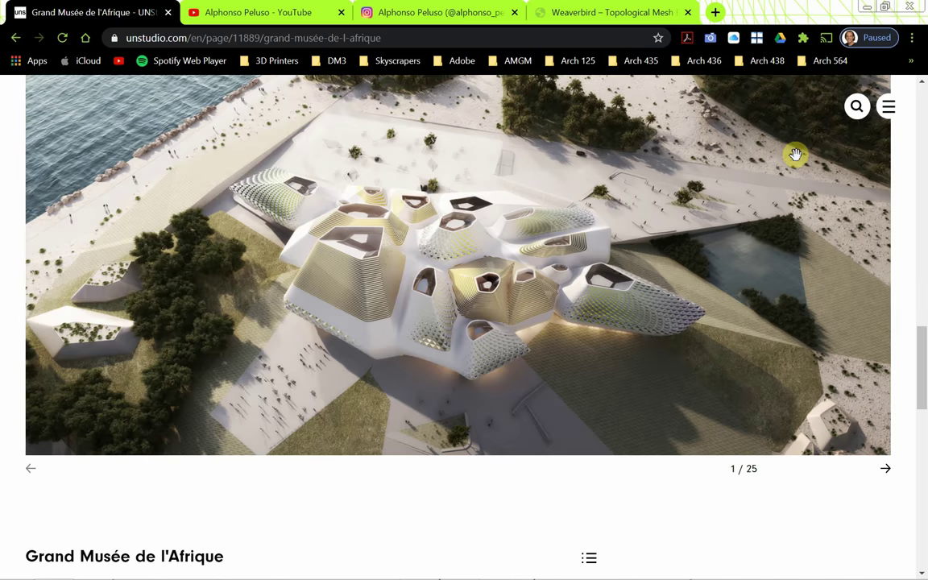
key("alt+Tab")
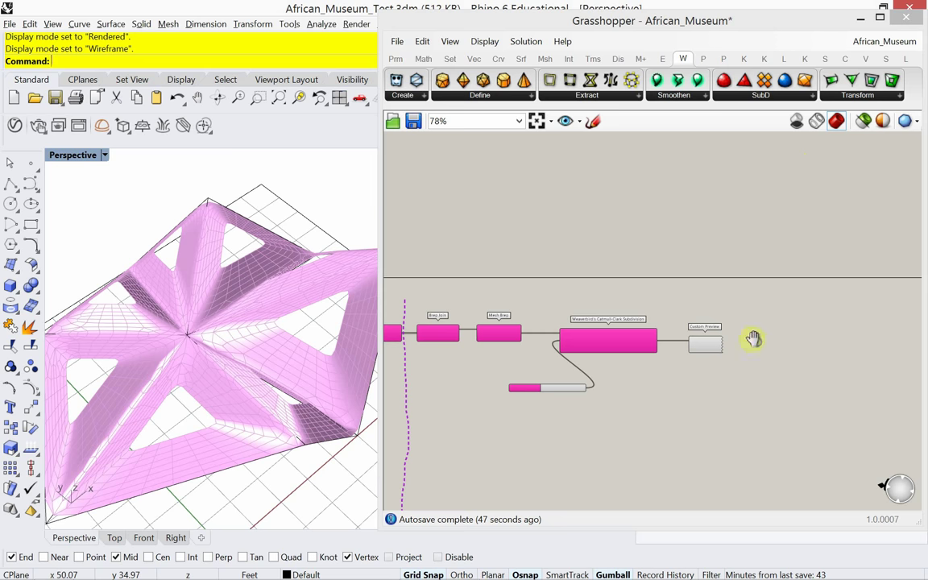
Step: Move Custom Preview farther along and insert Weaverbird's Picture Frame between the Catmull-Clark output and the Custom Preview geometry
scroll(646, 331, "up", 3)
left_click_drag(642, 332, 870, 336)
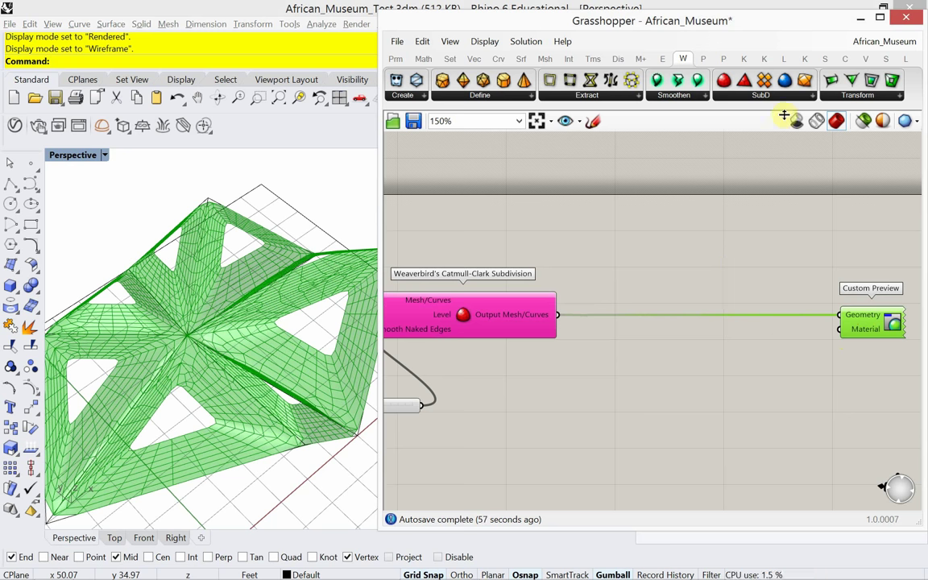
left_click(852, 98)
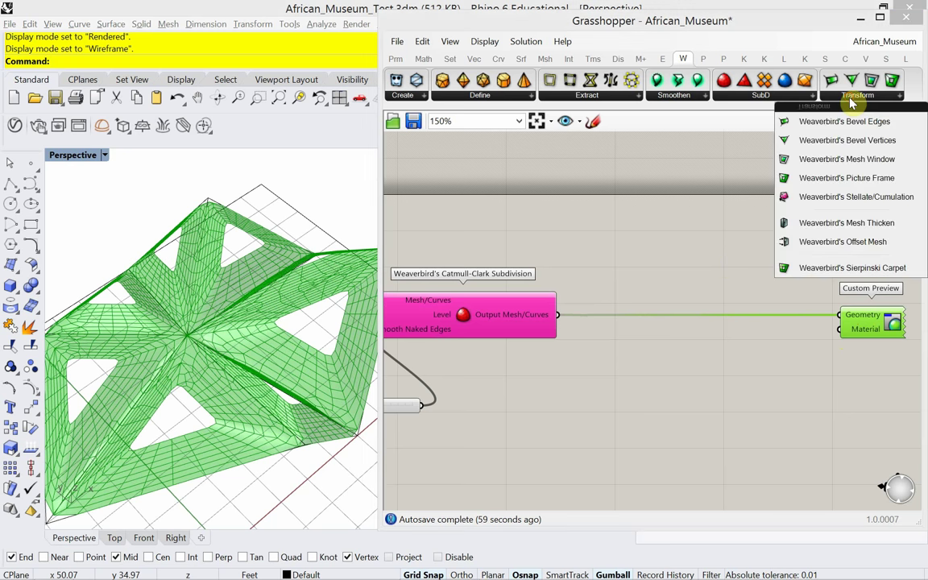
left_click_drag(846, 178, 673, 373)
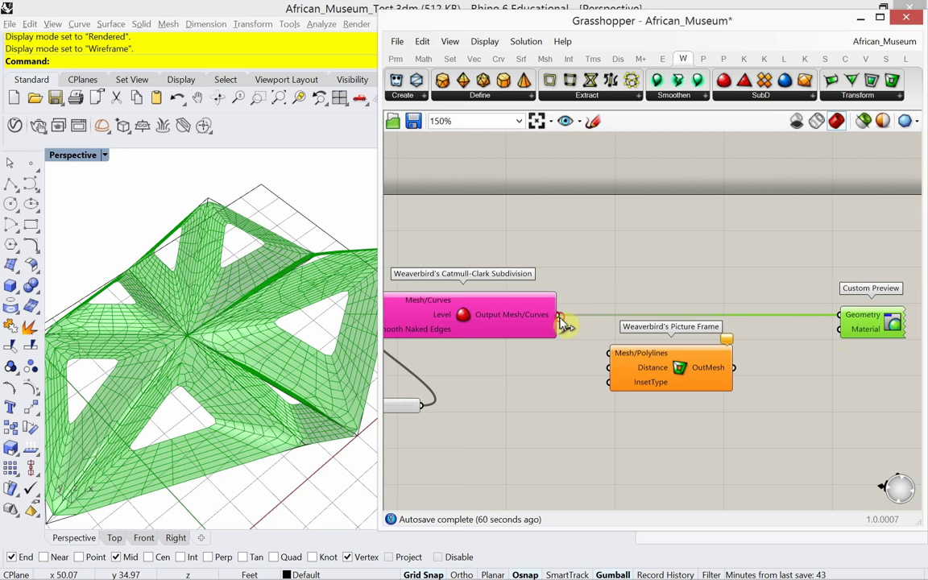
left_click_drag(559, 315, 610, 353)
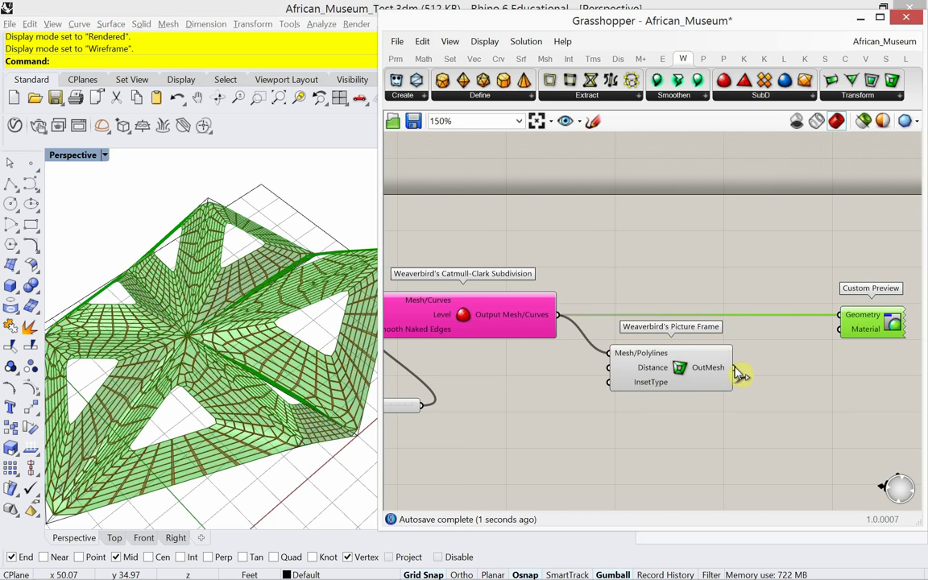
left_click_drag(734, 367, 841, 315)
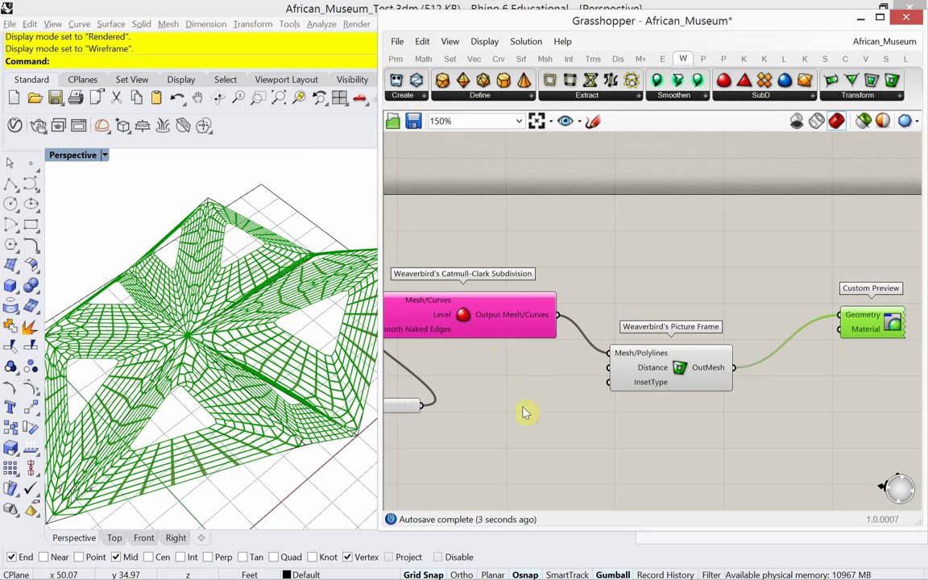
Step: Turn off the Picture Frame component's own preview, inspect the framed mesh, and align the component level with Custom Preview
left_click(685, 382)
right_click(706, 269)
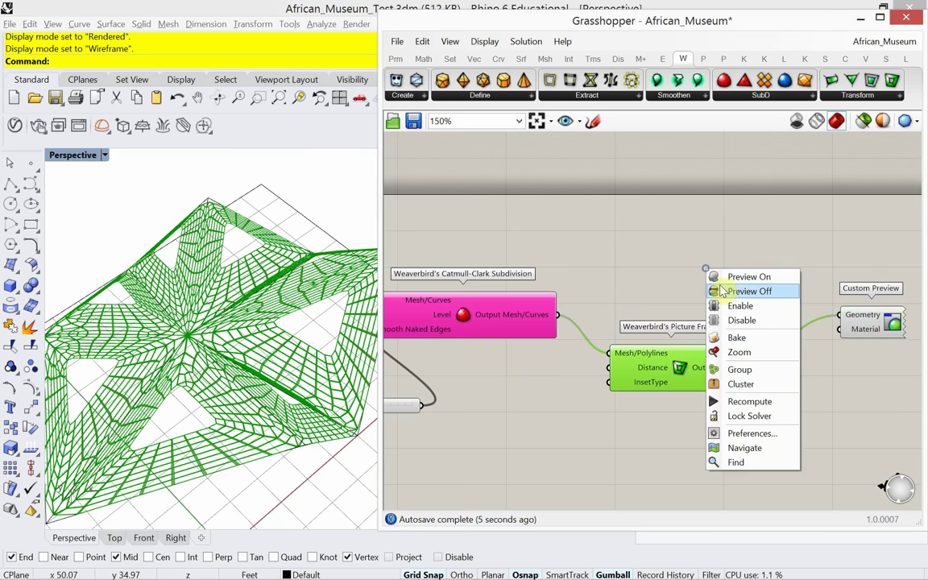
left_click(723, 291)
right_click_drag(301, 379, 274, 355)
scroll(242, 296, "up", 4)
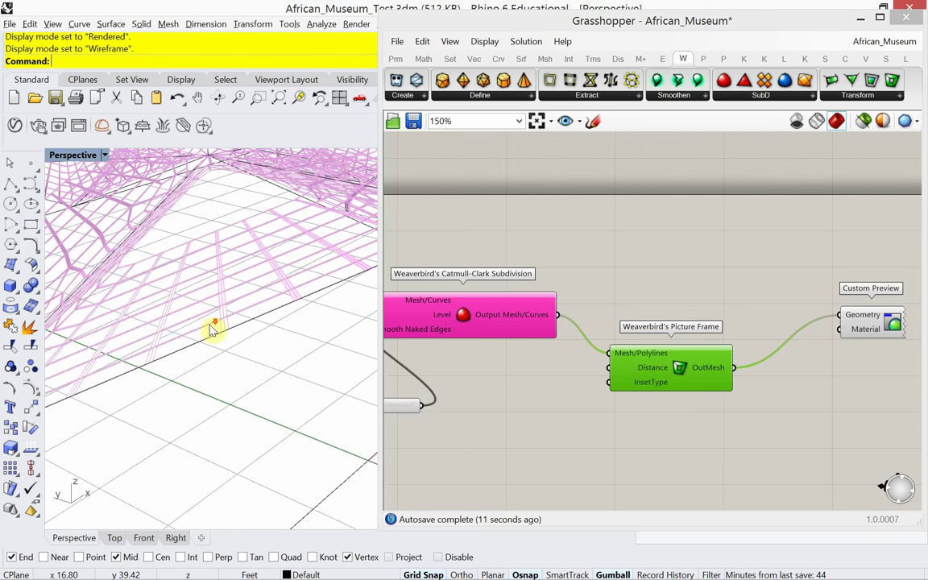
scroll(214, 328, "down", 4)
scroll(205, 331, "up", 2)
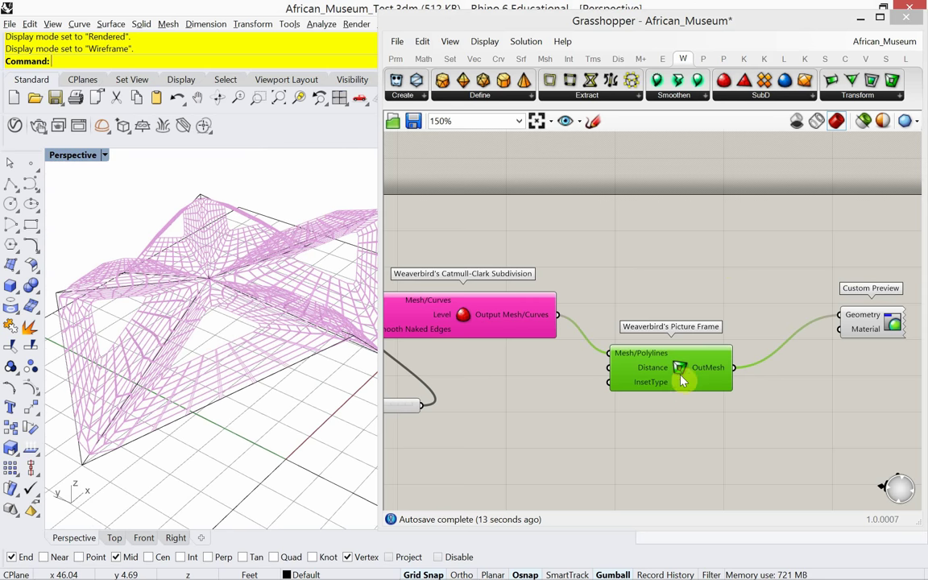
left_click_drag(685, 381, 710, 344)
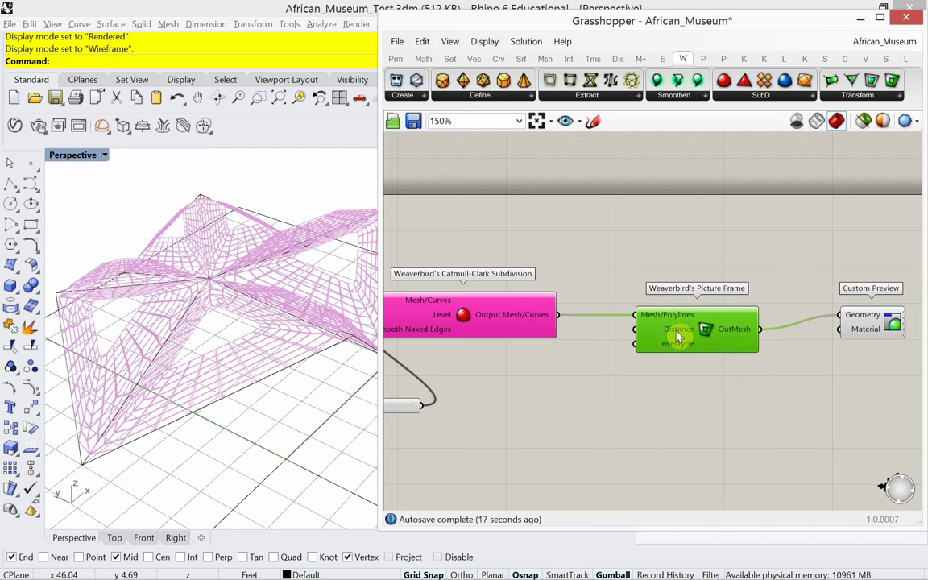
Step: Create a number slider starting at 25, wire it into Picture Frame's Distance input, and set it to 34
mouse_move(677, 337)
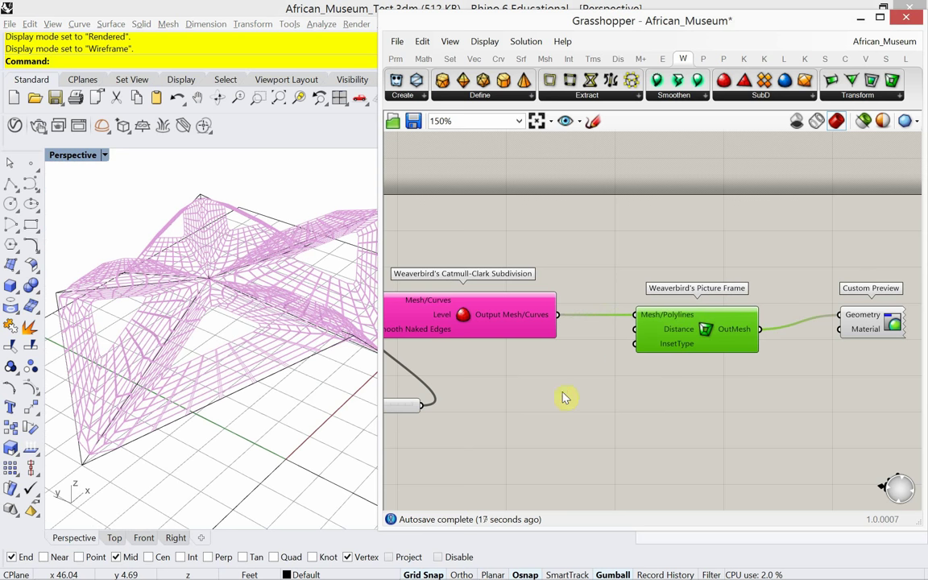
double_click(564, 396)
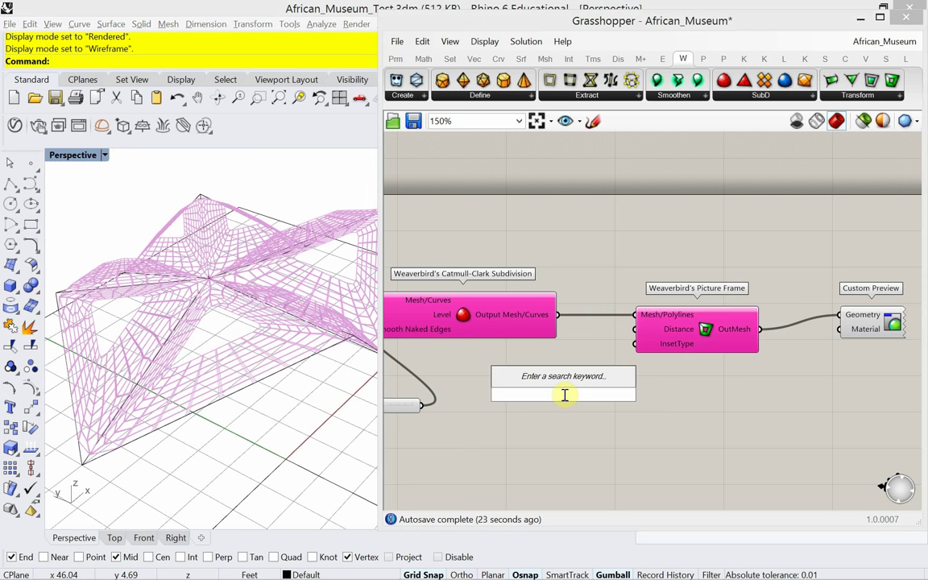
type("25")
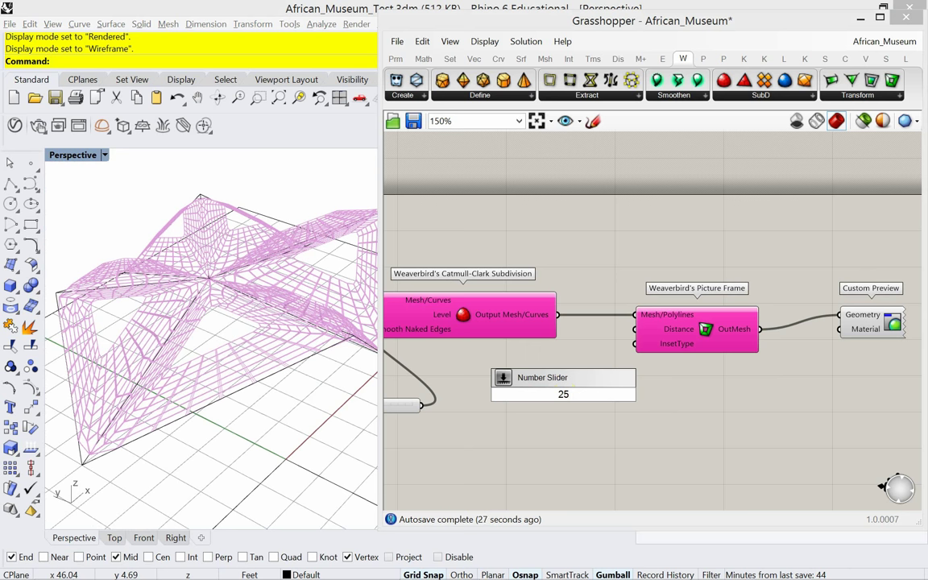
key("Return")
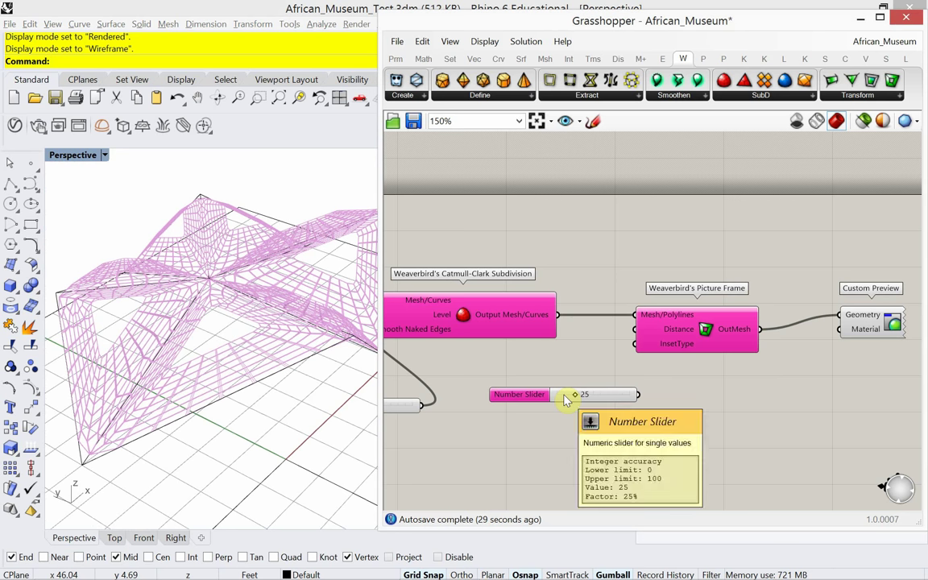
left_click_drag(638, 395, 636, 329)
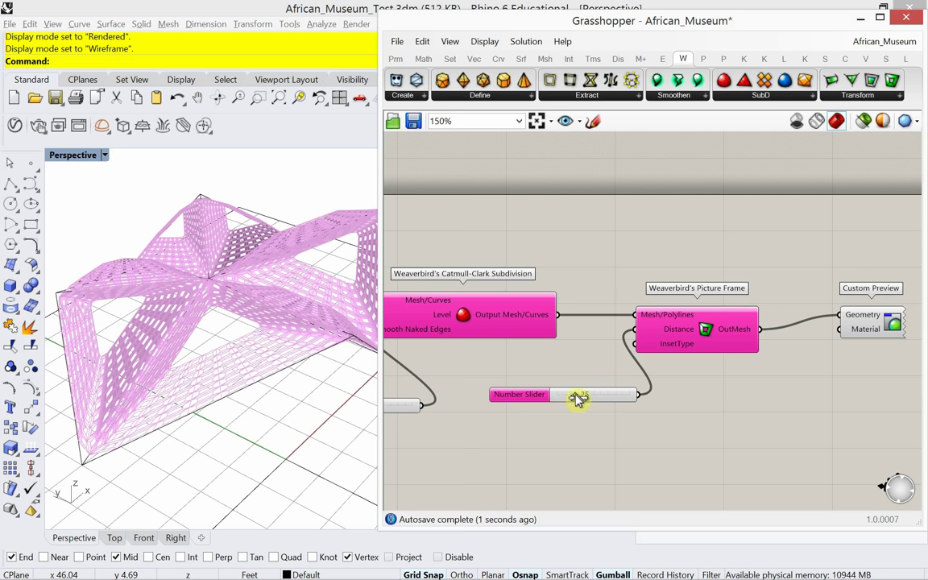
mouse_move(578, 399)
left_mouse_down()
mouse_move(559, 400)
mouse_move(594, 413)
mouse_move(569, 404)
mouse_move(586, 407)
left_mouse_up()
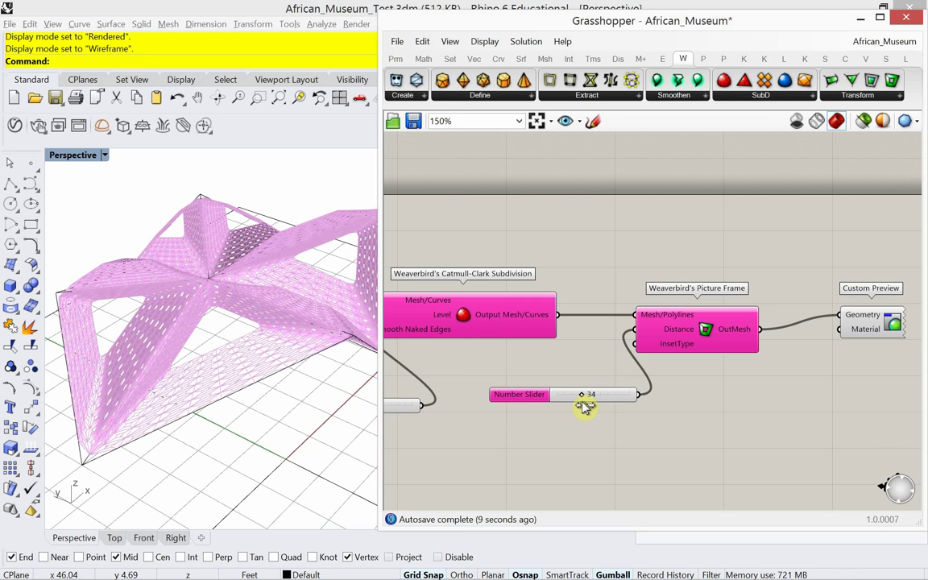
Step: Add a Scribble note reading "Pattern Size" directly below the Distance slider
double_click(557, 426)
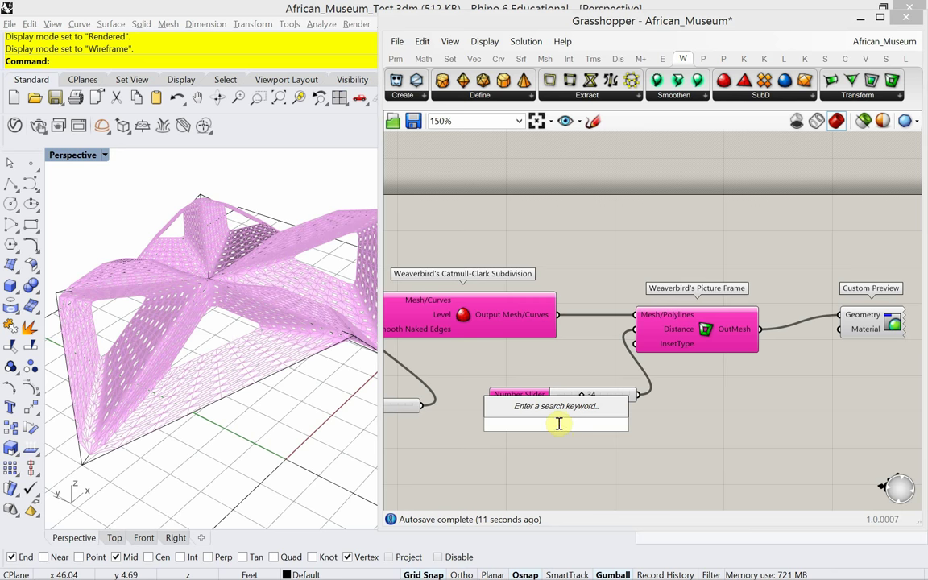
type("scrib")
key("Return")
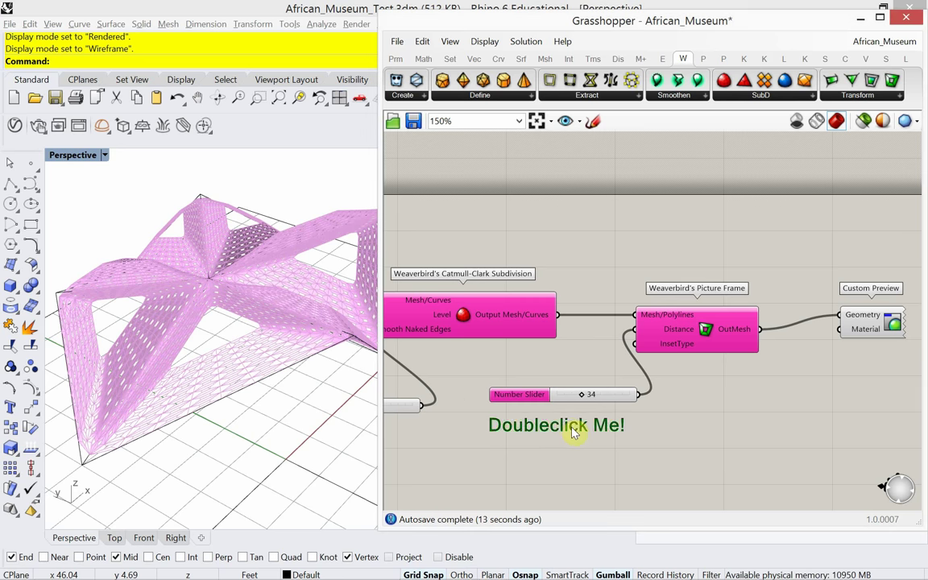
double_click(574, 432)
left_click_drag(559, 360, 478, 344)
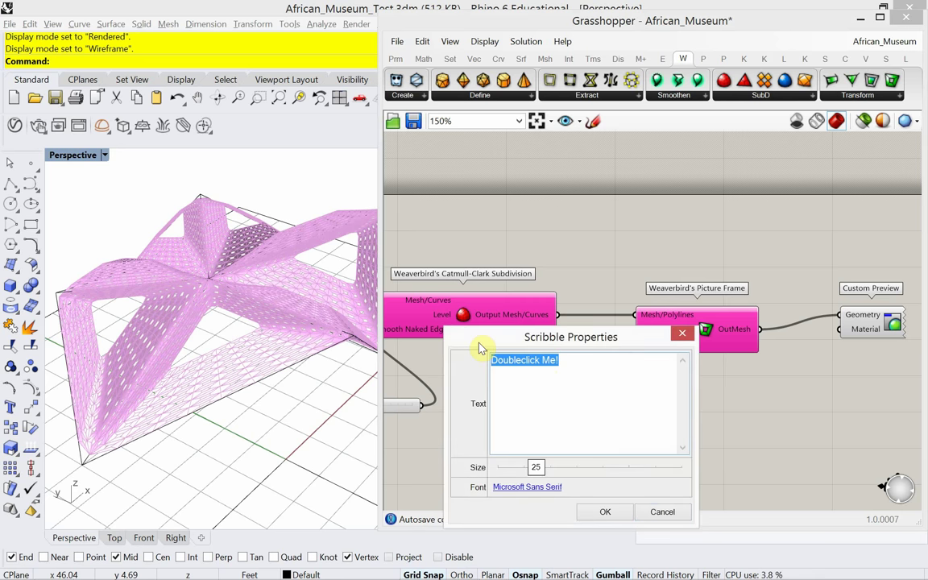
type("Pattern")
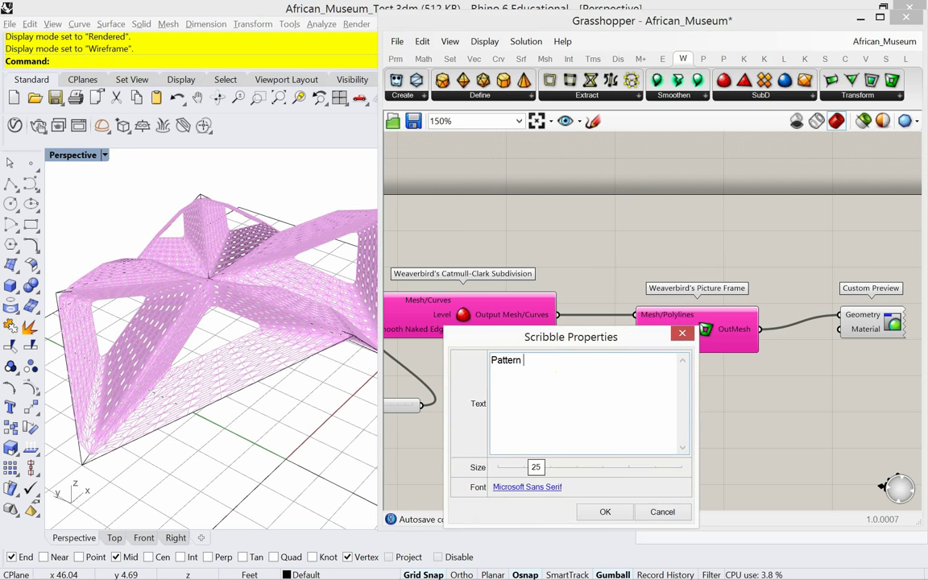
type(" Size")
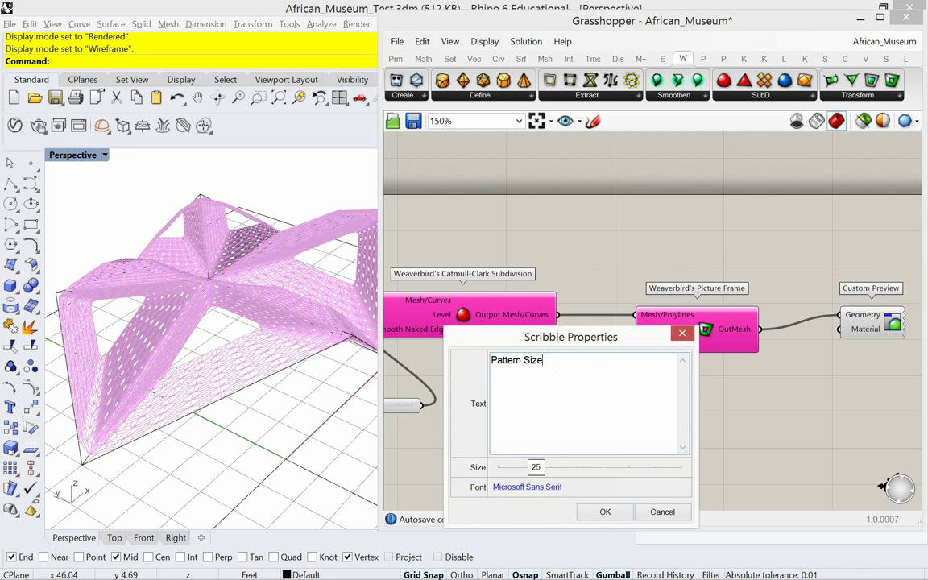
left_click(605, 511)
Step: Group the Distance slider together with its Pattern Size note
left_click_drag(608, 448, 544, 385)
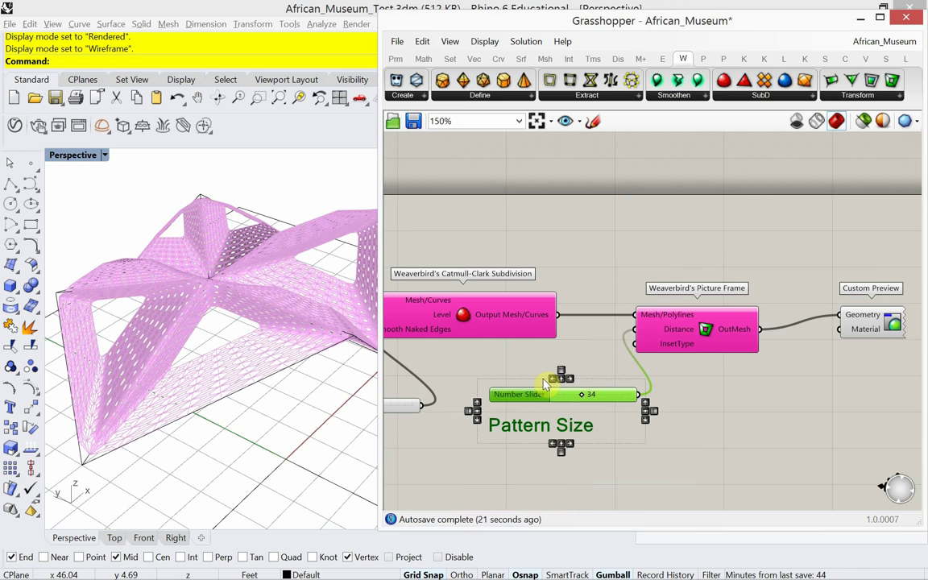
key("ctrl+g")
left_click(424, 389)
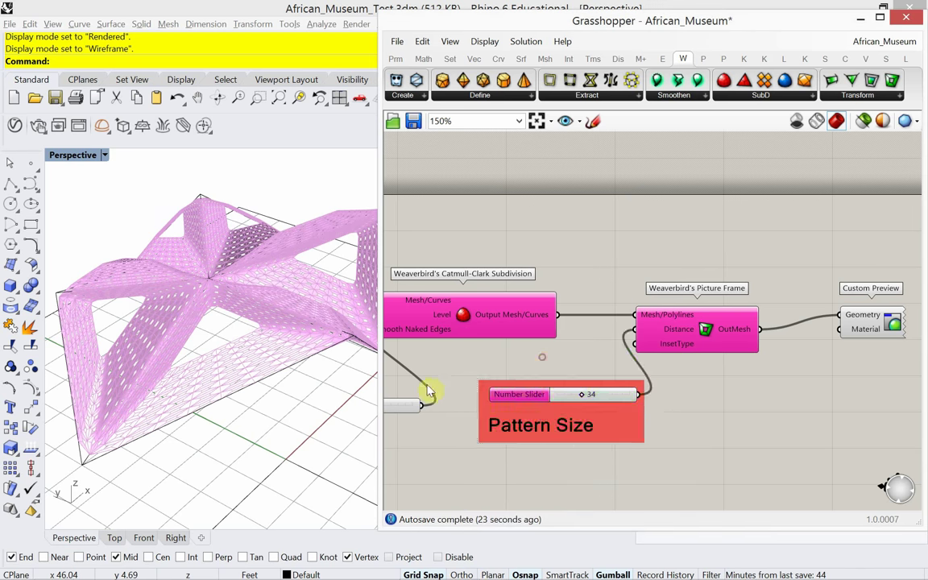
Step: Inspect the panel openings up close, try the Pattern Size slider at 5, and set it to 29
left_click(224, 342)
scroll(312, 345, "up", 5)
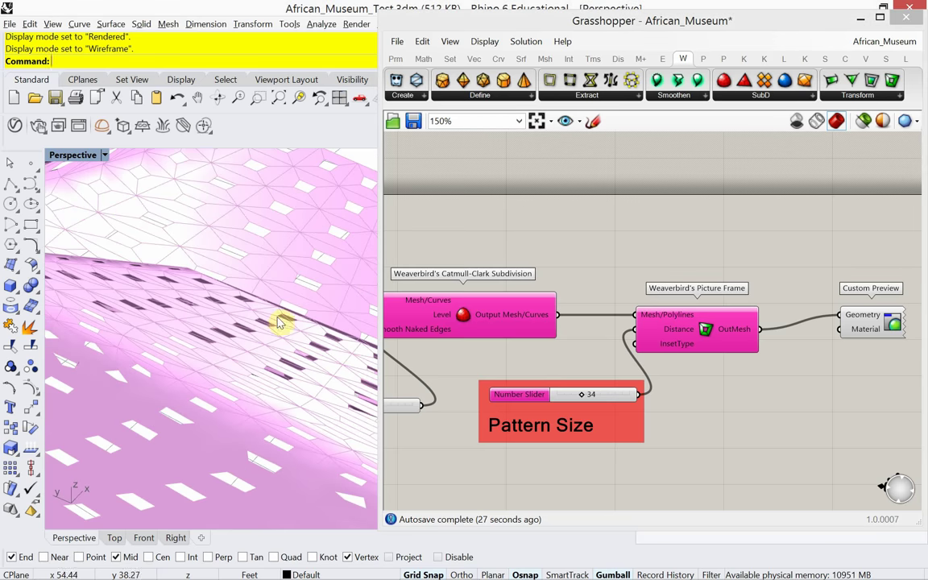
scroll(288, 331, "up", 5)
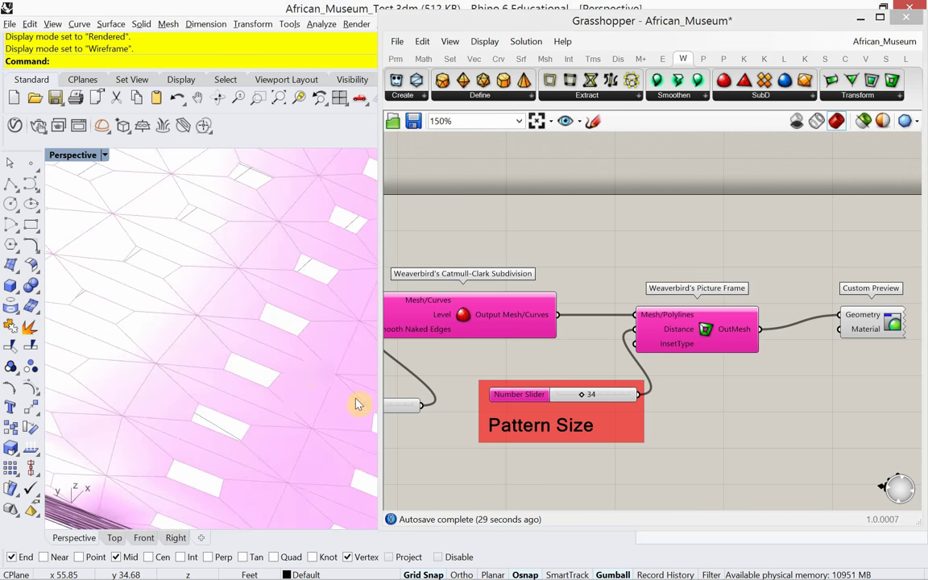
right_click_drag(481, 435, 477, 419)
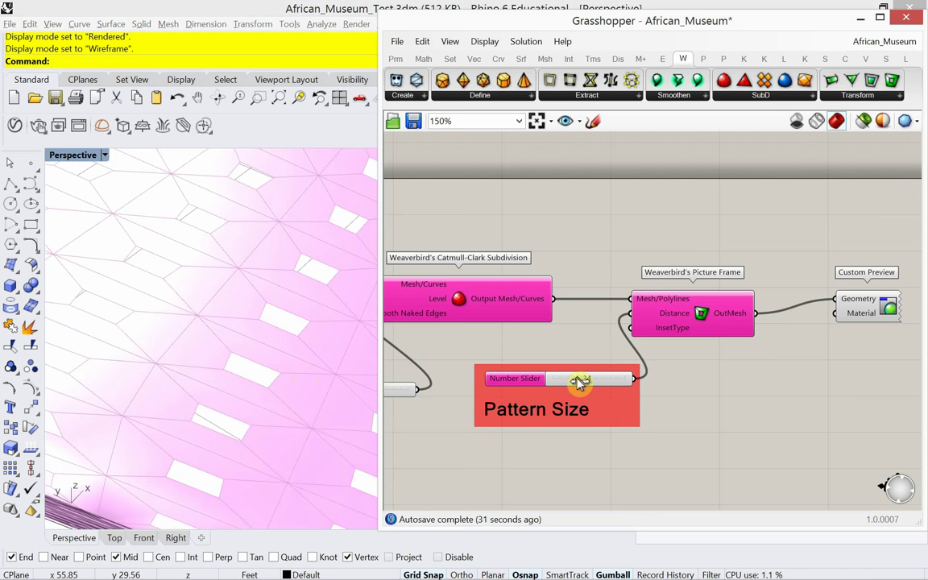
left_click_drag(580, 382, 560, 390)
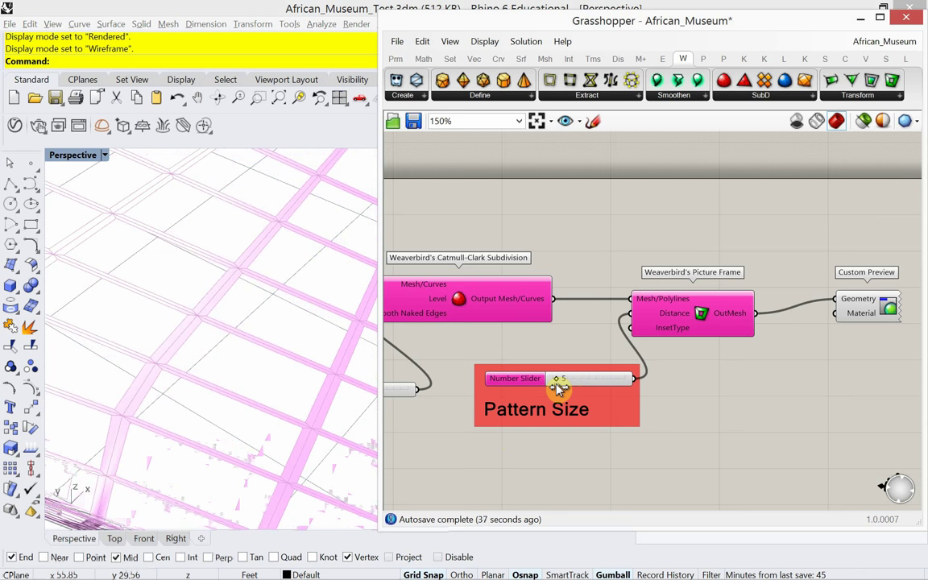
mouse_move(560, 388)
left_mouse_down()
mouse_move(584, 394)
mouse_move(574, 395)
left_mouse_up()
scroll(229, 365, "down", 6)
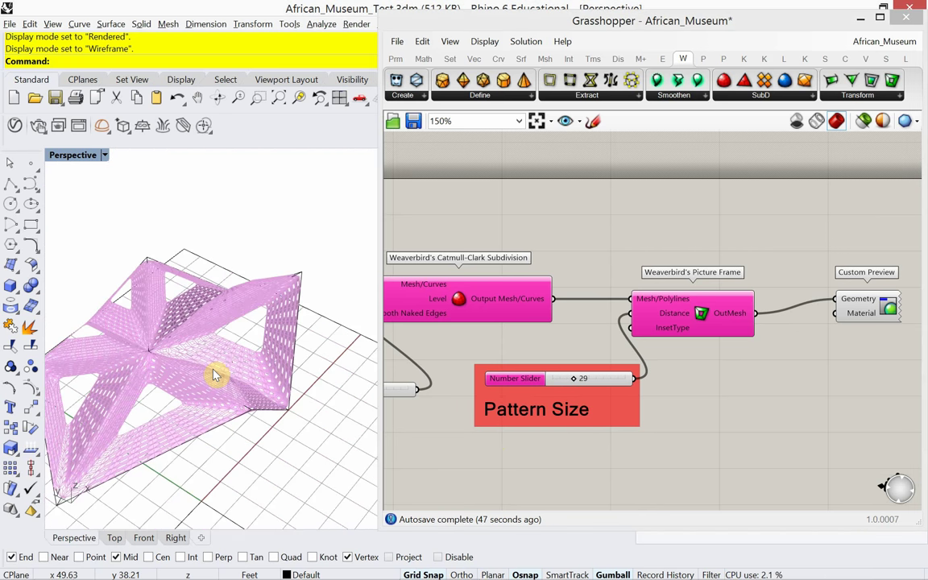
Step: Test the Catmull-Clark Level slider at 2 and 3 against the roof pattern and return it to 1
right_click_drag(182, 388, 211, 426)
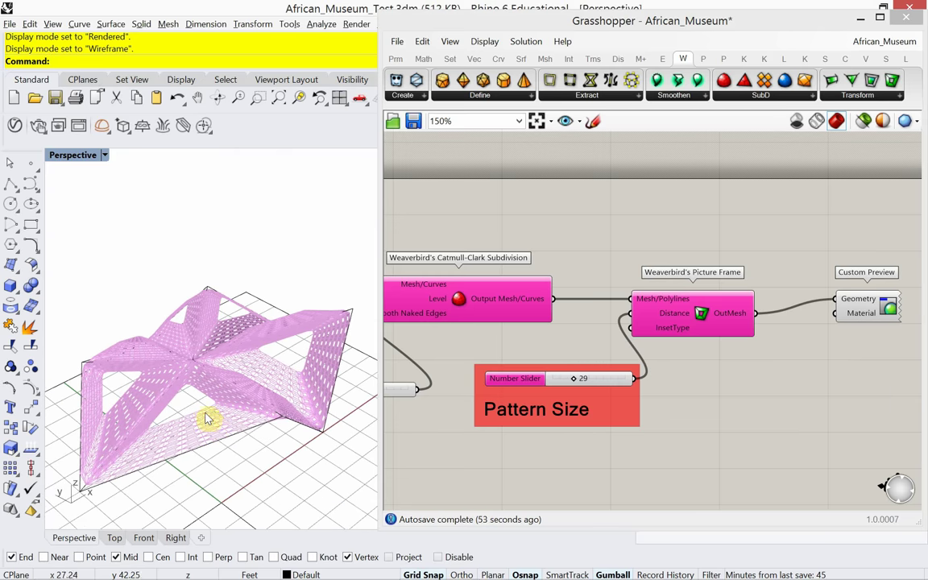
scroll(205, 418, "up", 8)
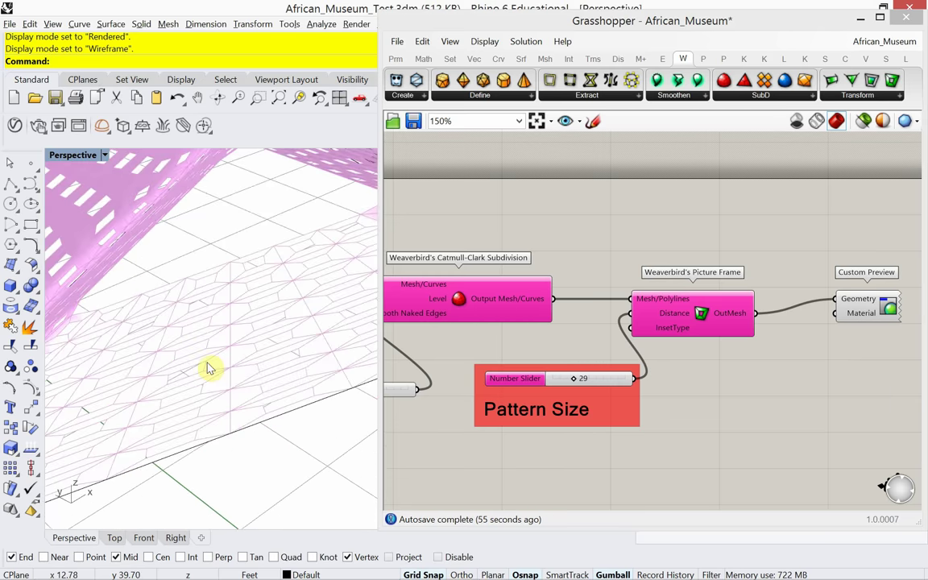
scroll(206, 379, "down", 8)
right_click_drag(203, 393, 363, 385)
scroll(338, 386, "up", 4)
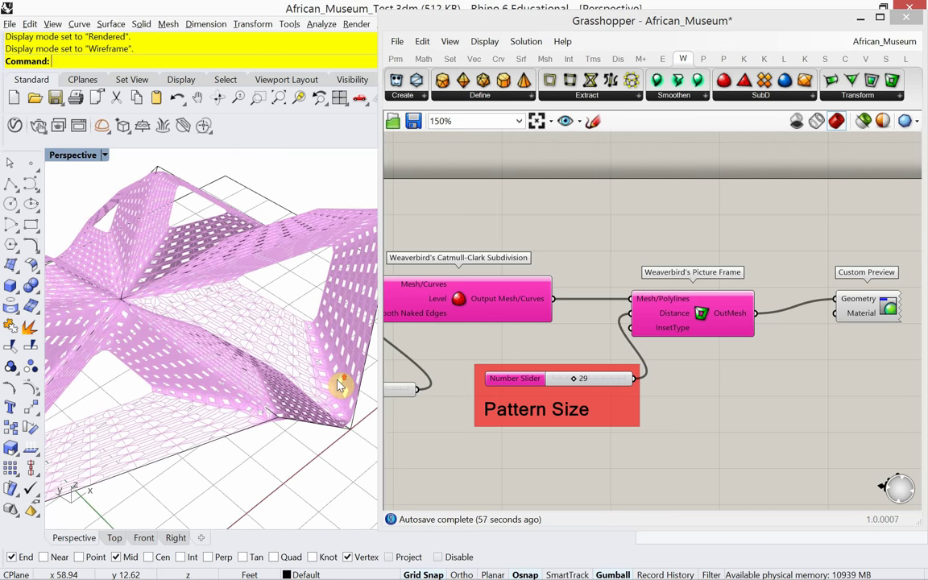
scroll(338, 385, "up", 2)
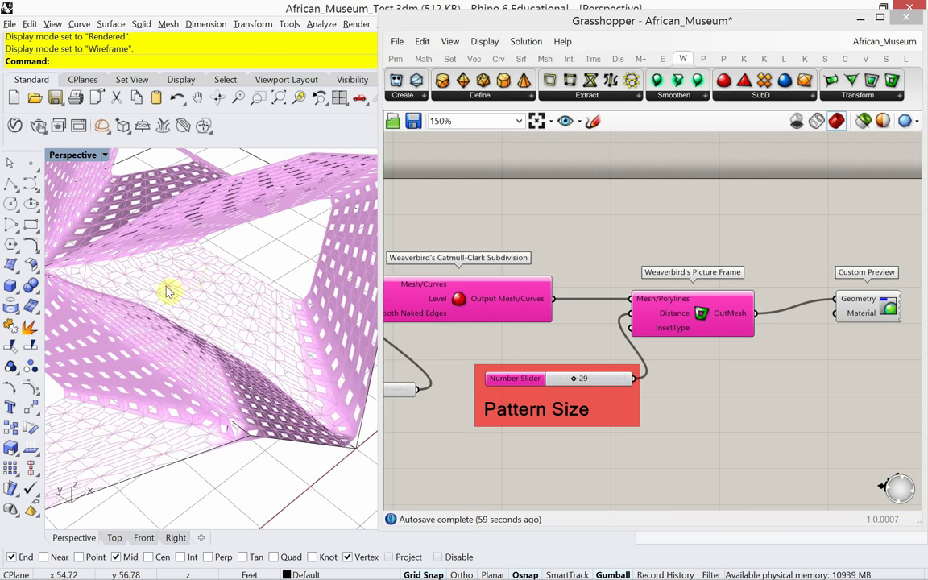
right_click_drag(480, 342, 682, 309)
scroll(533, 362, "up", 3)
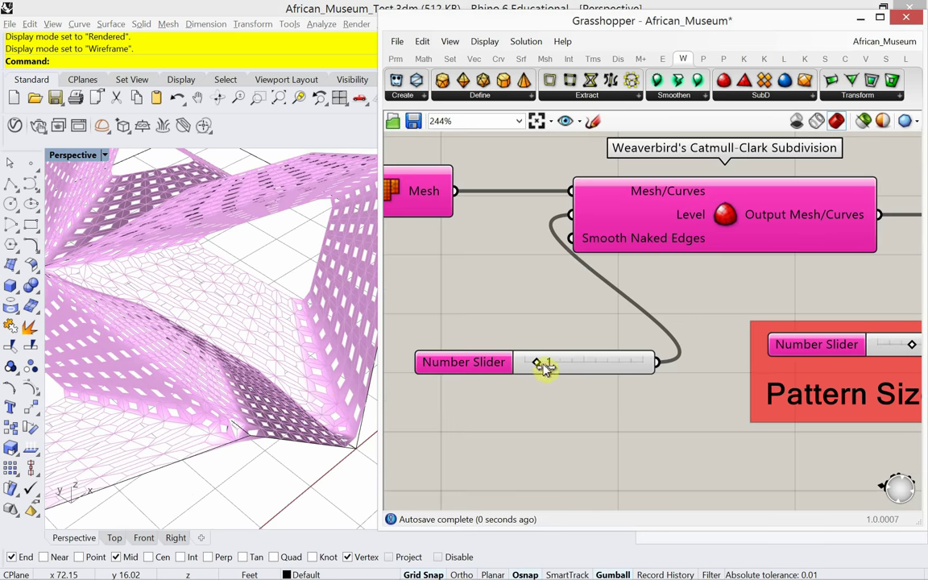
left_click_drag(544, 366, 550, 366)
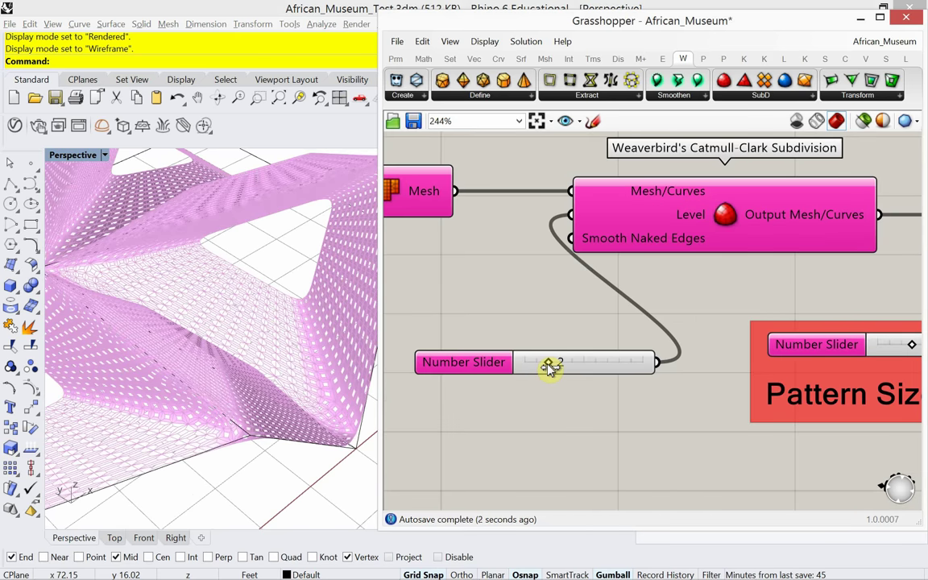
left_click_drag(556, 366, 564, 367)
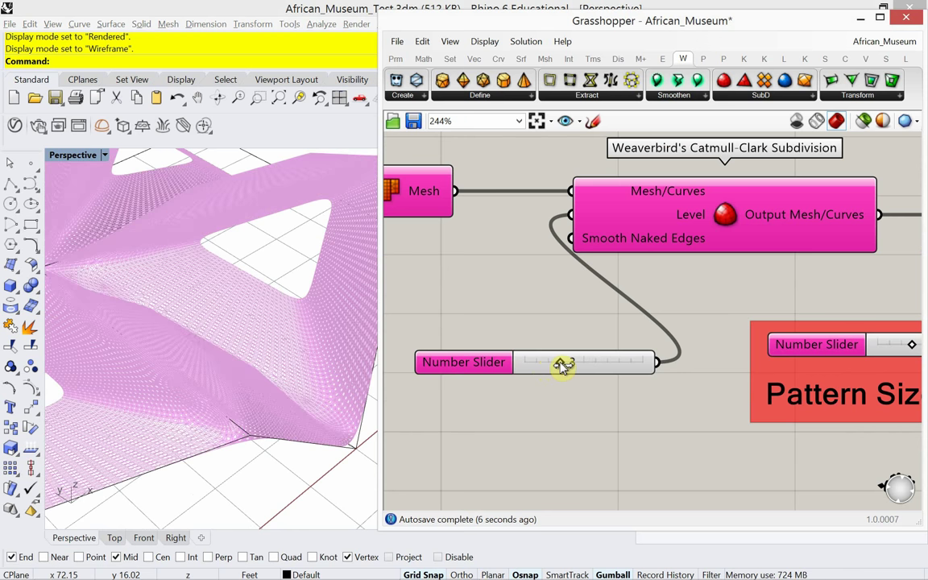
left_click_drag(563, 367, 544, 368)
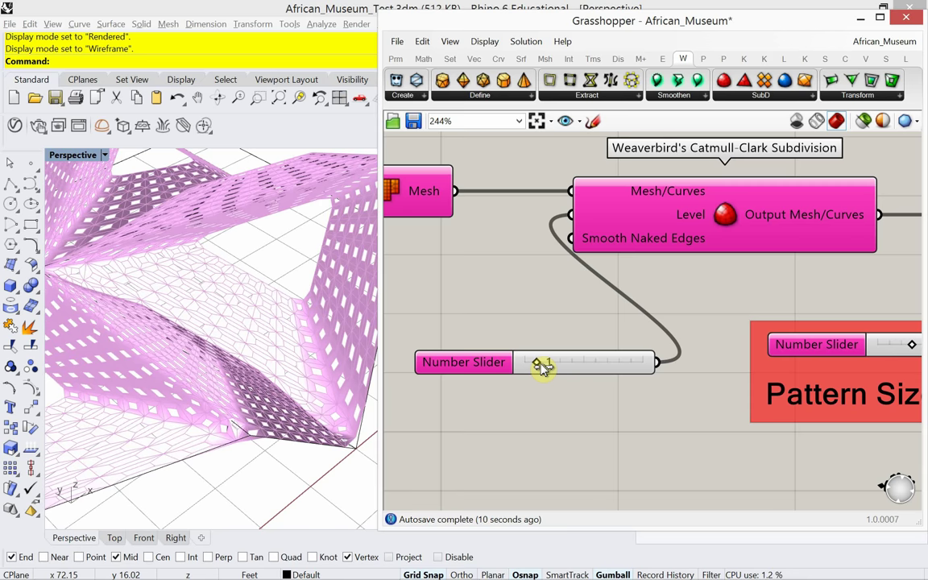
Step: Review the mesh options of the Mesh Brep component's Settings input, including the sampling grid and refinement parameters, and close them without changes
scroll(565, 398, "down", 4)
right_click_drag(369, 342, 268, 346)
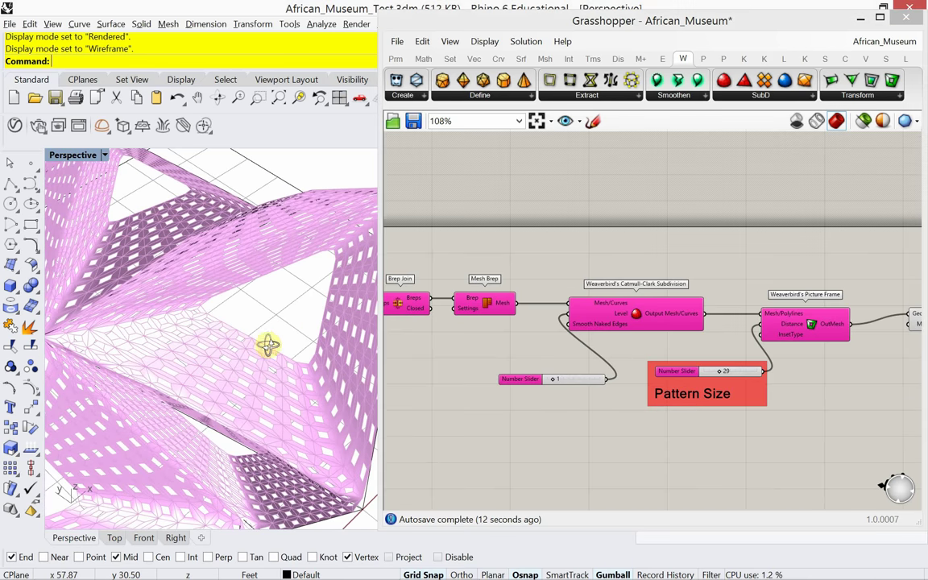
right_click_drag(471, 348, 576, 361)
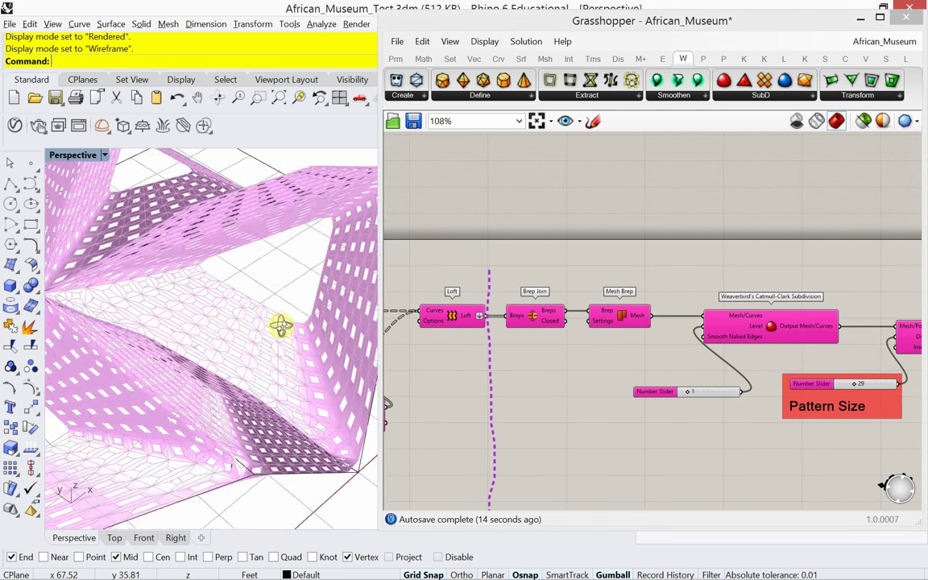
scroll(280, 327, "down", 5)
right_click_drag(279, 328, 365, 344)
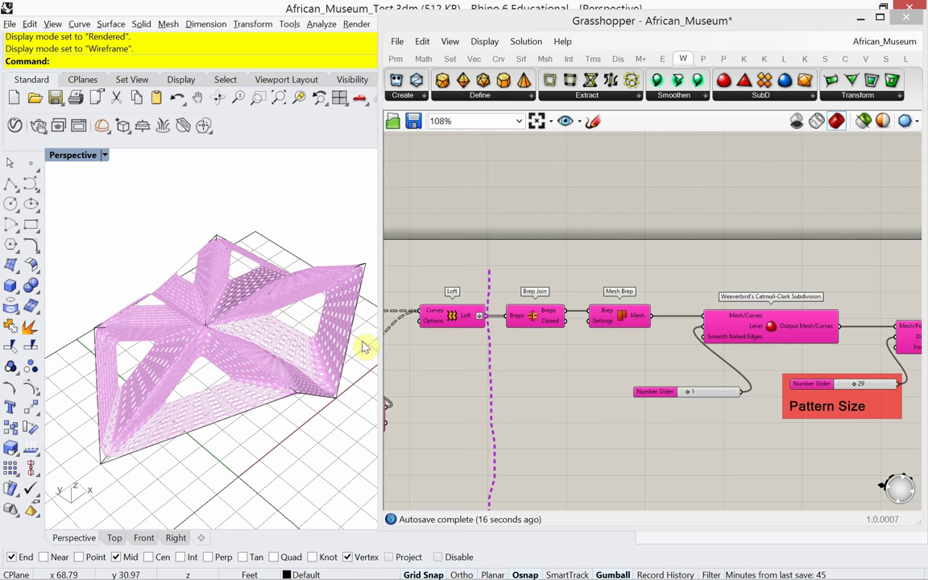
scroll(565, 337, "up", 4)
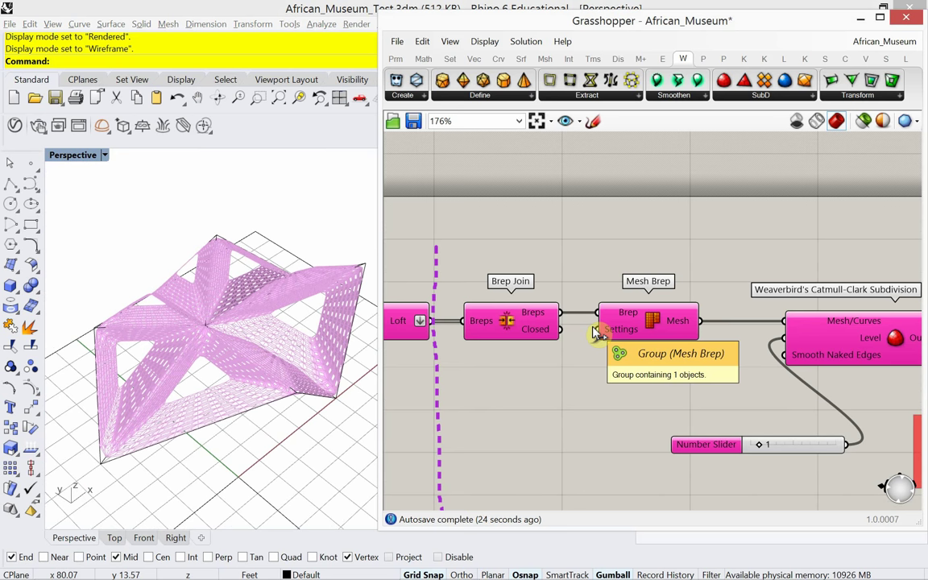
double_click(606, 242)
left_click(613, 336)
right_click(613, 337)
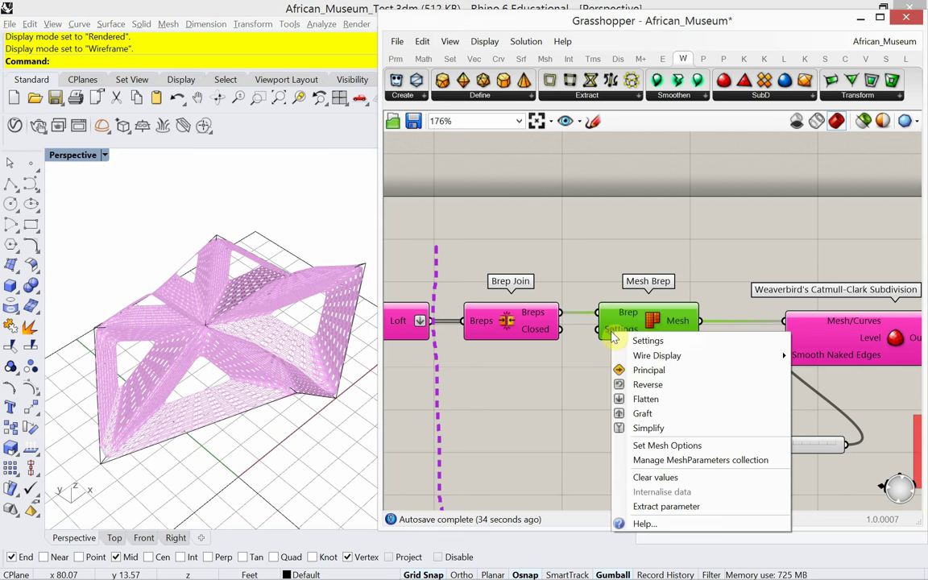
left_click(658, 447)
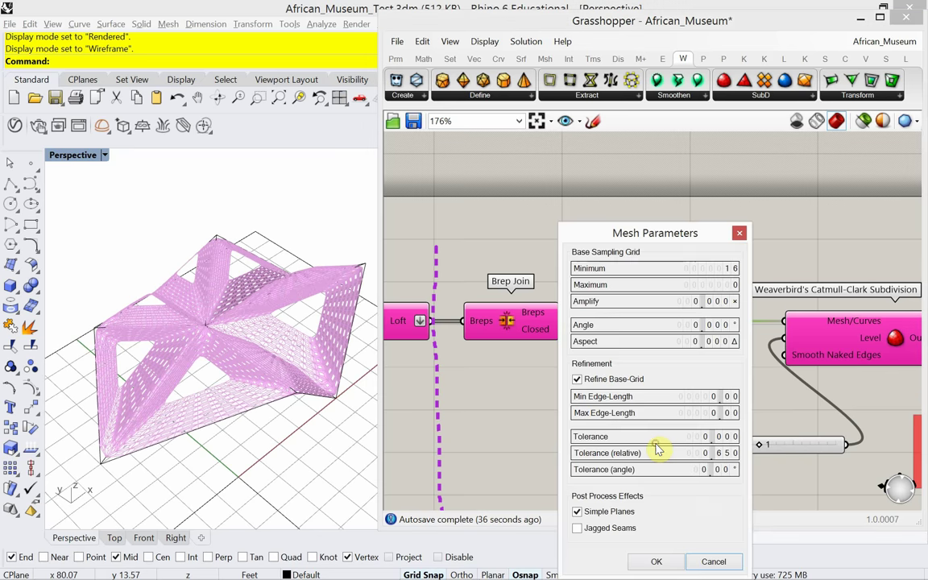
left_click_drag(649, 245, 597, 171)
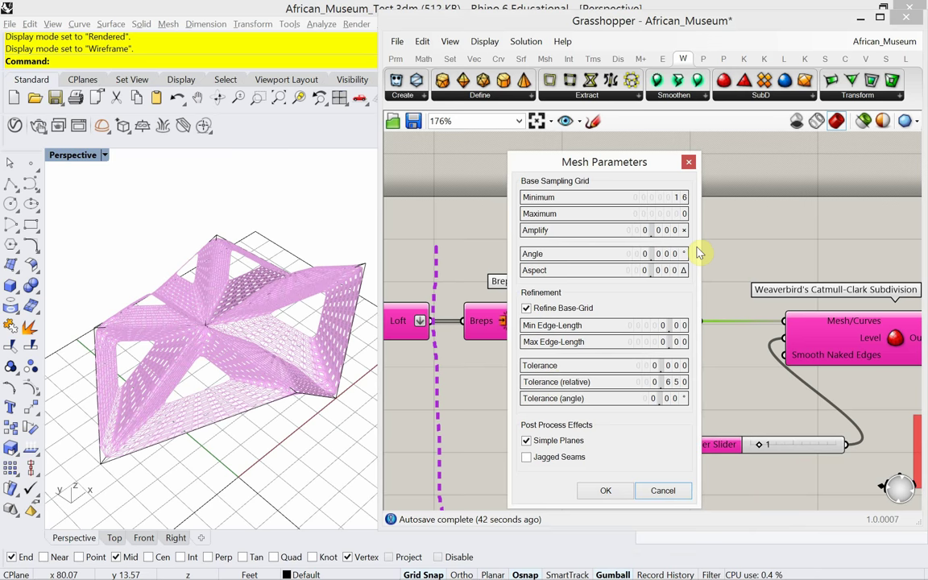
mouse_move(548, 158)
left_mouse_down()
mouse_move(543, 182)
mouse_move(537, 146)
left_mouse_up()
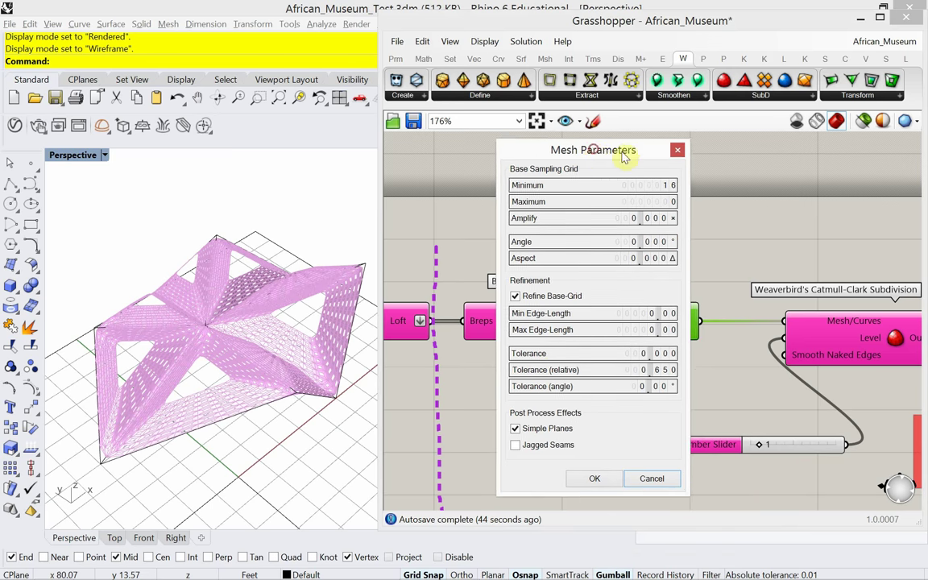
left_click(677, 151)
Step: Add a Settings (Custom) mesh component to the canvas, positioned above the Brep Join and Mesh Brep components
double_click(600, 246)
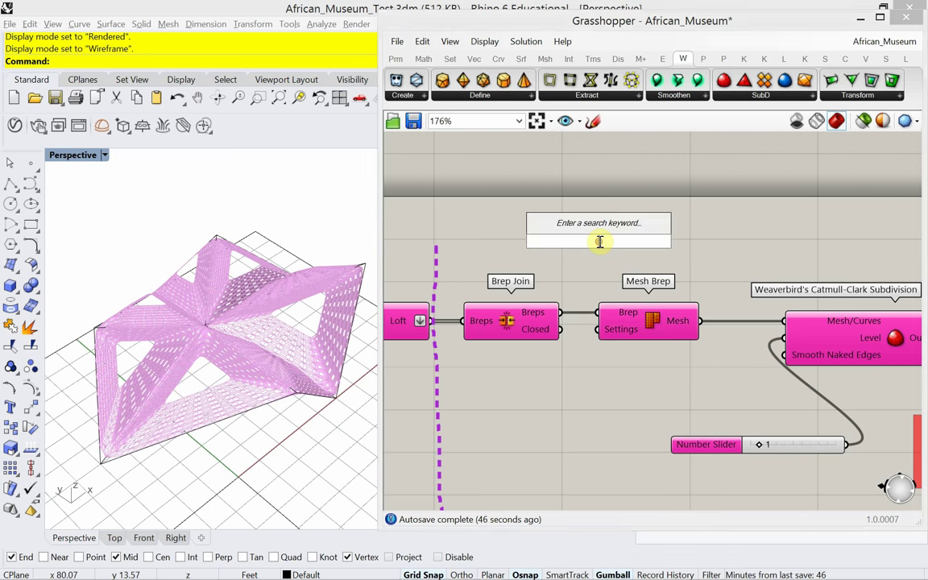
type("brep")
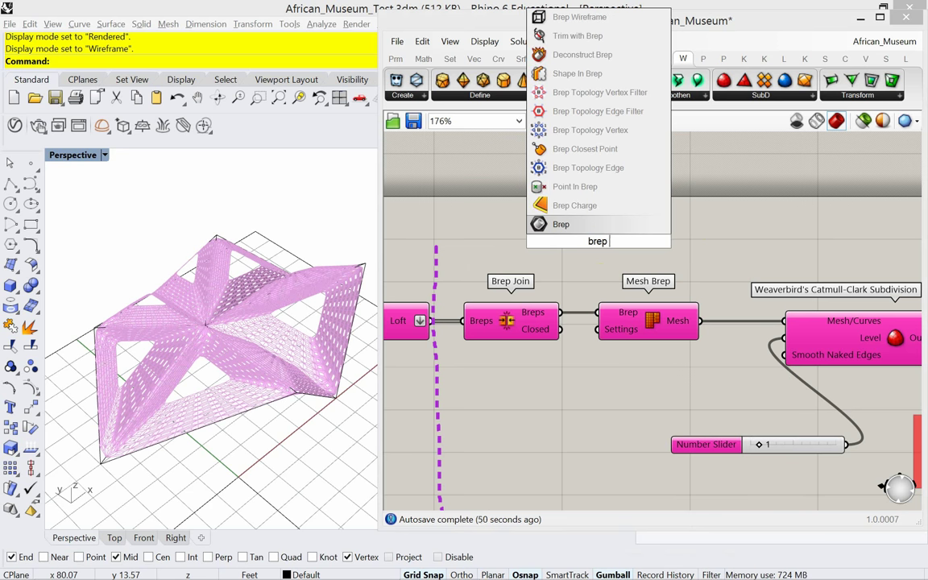
type(" sett")
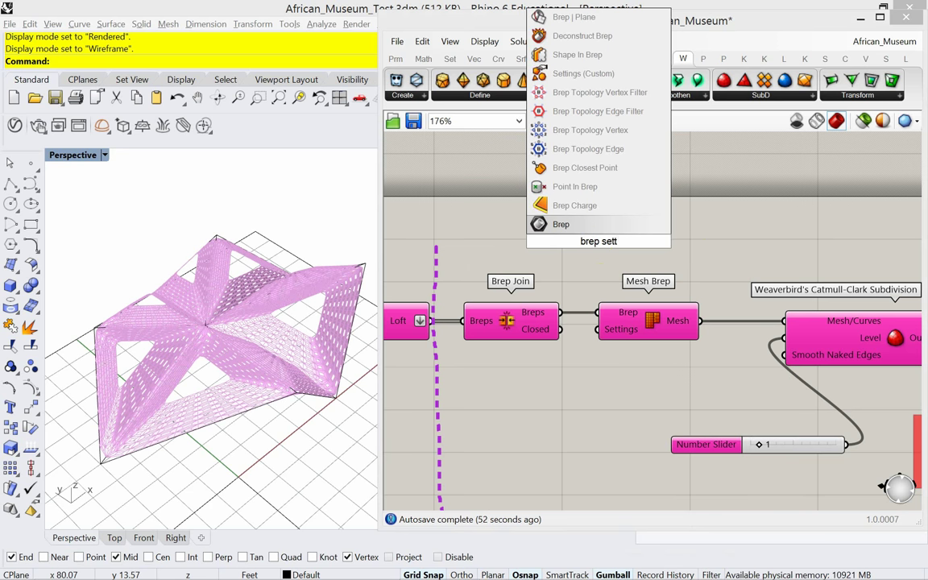
left_click_drag(601, 241, 545, 243)
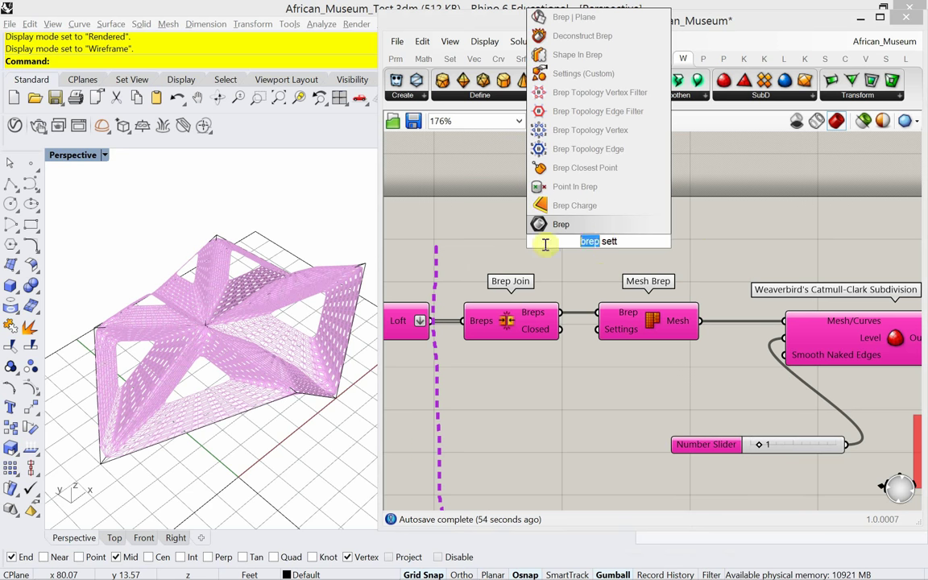
key("BackSpace")
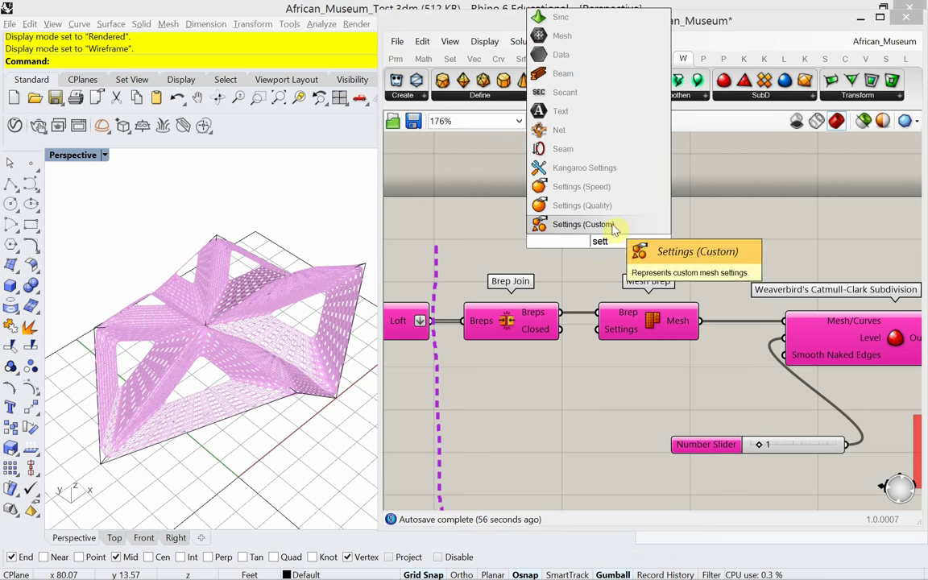
left_click(619, 232)
left_click_drag(615, 239, 610, 182)
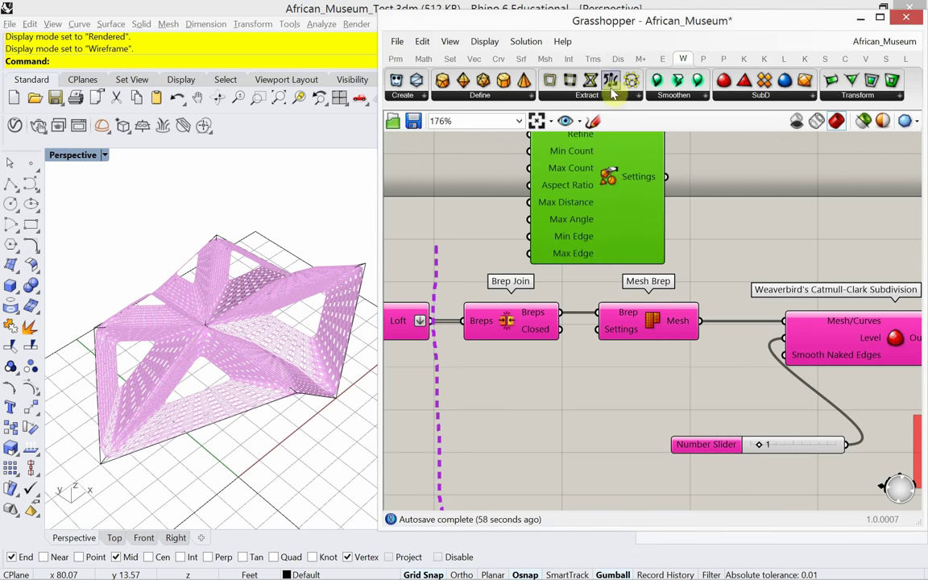
Step: Examine the Mesh utility components to locate Settings (Custom), and check the full set of inputs on the placed component
left_click(546, 61)
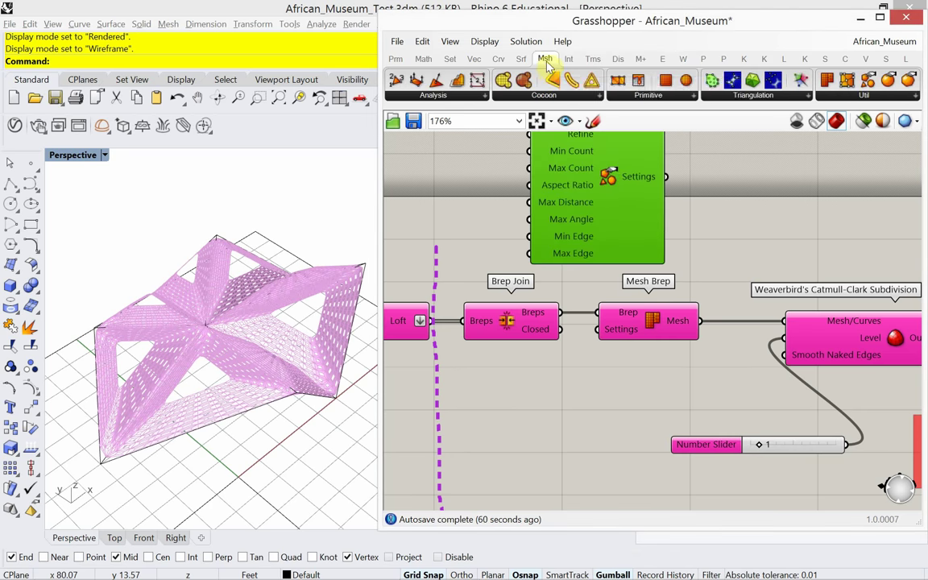
left_click(834, 97)
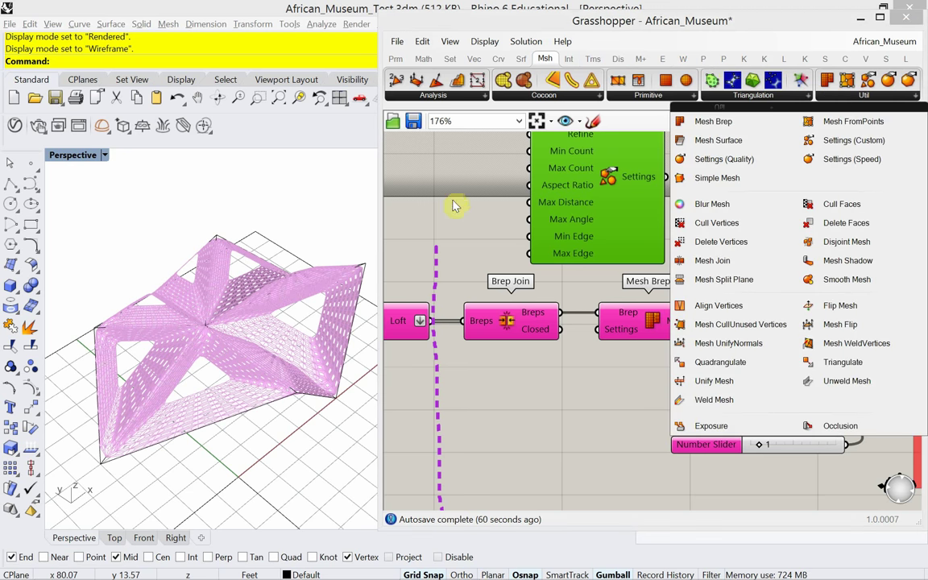
left_click(487, 229)
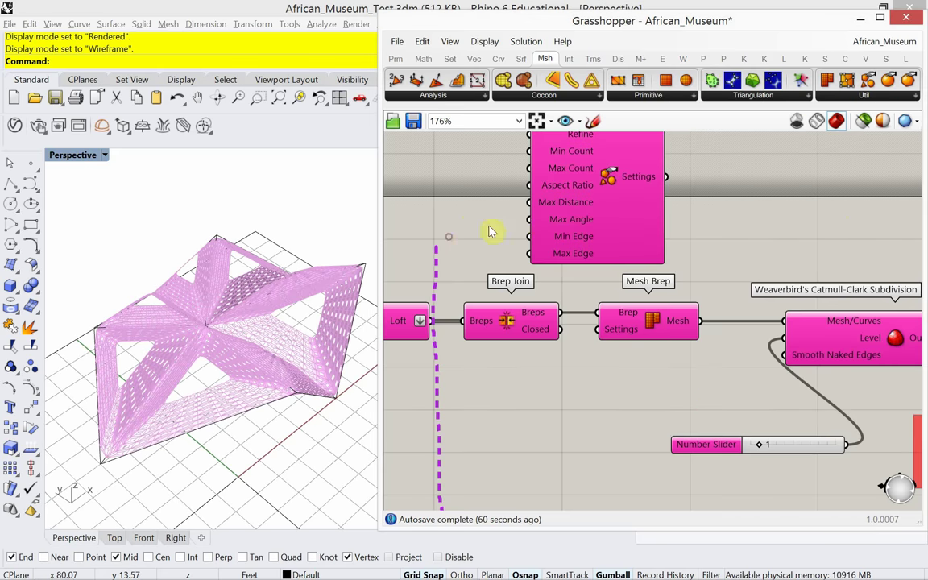
right_click_drag(514, 220, 542, 272)
scroll(543, 276, "down", 2)
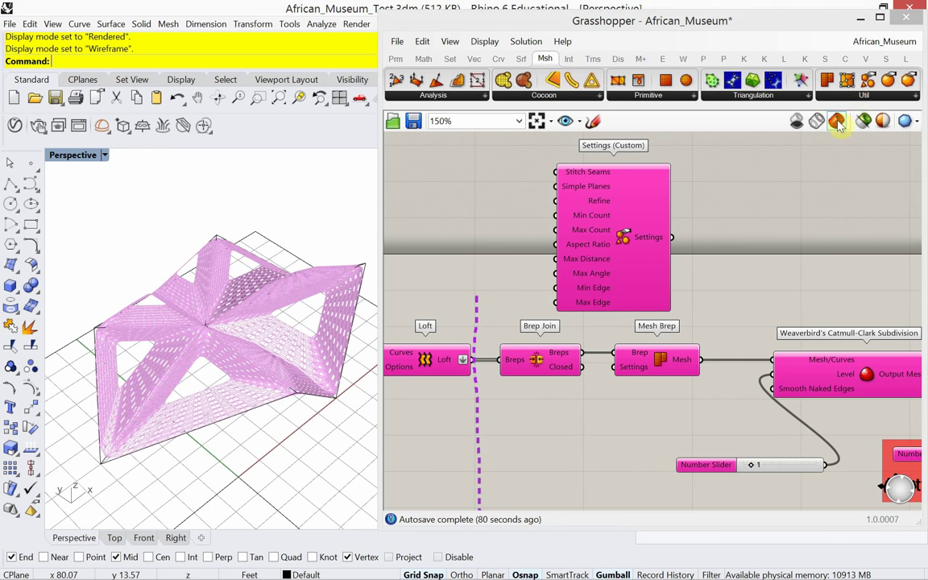
left_click(861, 97)
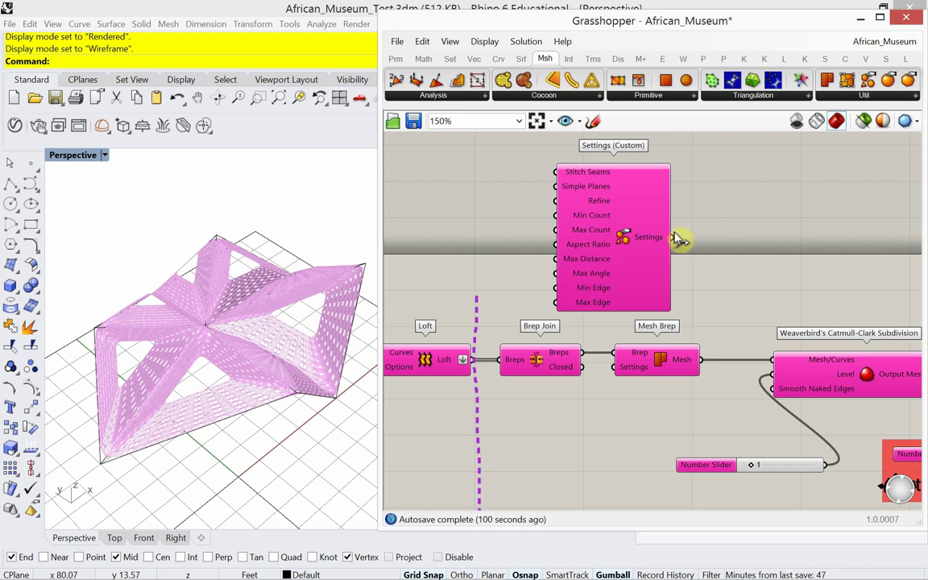
Step: Connect Settings (Custom) to the Mesh Brep's Settings input and feed its Min Count input with a new number slider set to 5
left_click_drag(676, 238, 614, 368)
left_click(608, 278)
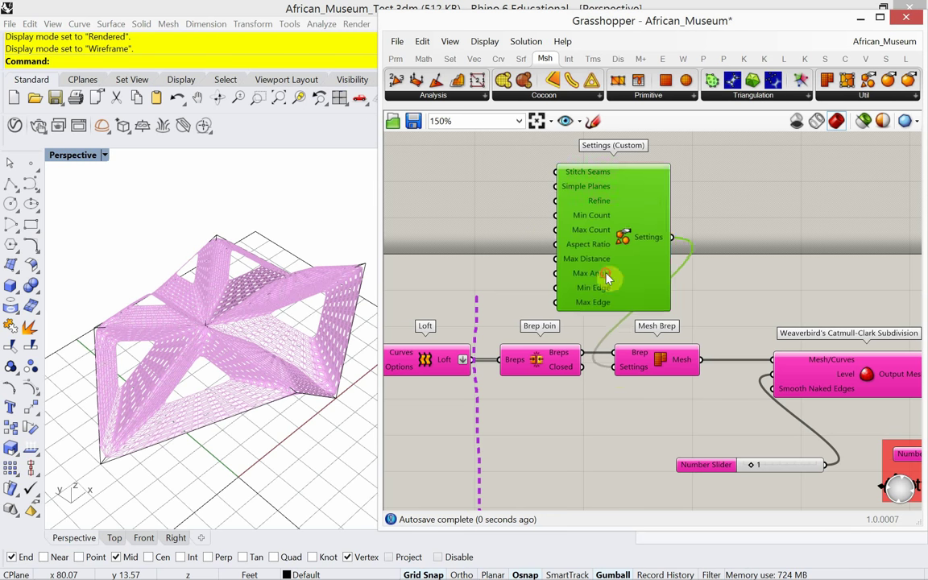
scroll(559, 269, "up", 3)
right_click_drag(559, 269, 608, 361)
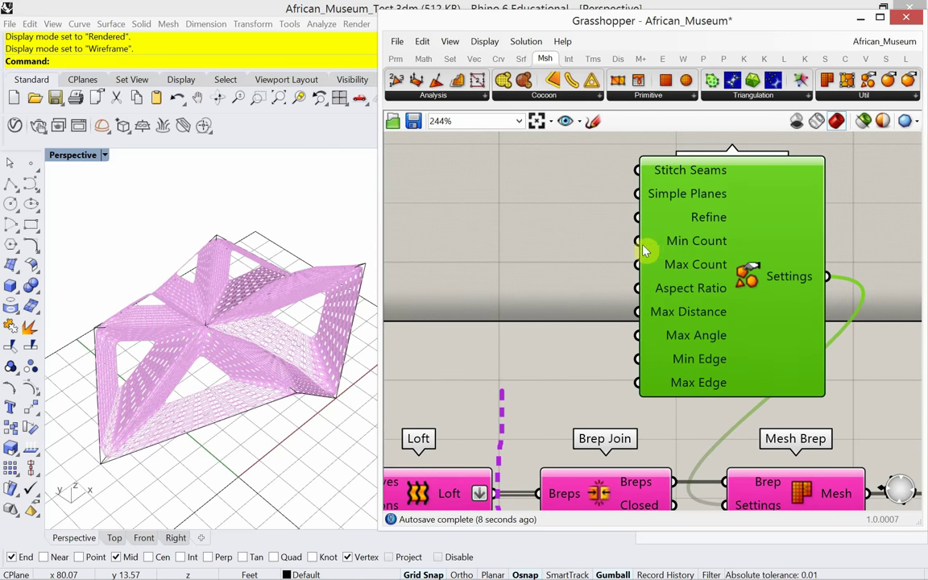
double_click(535, 255)
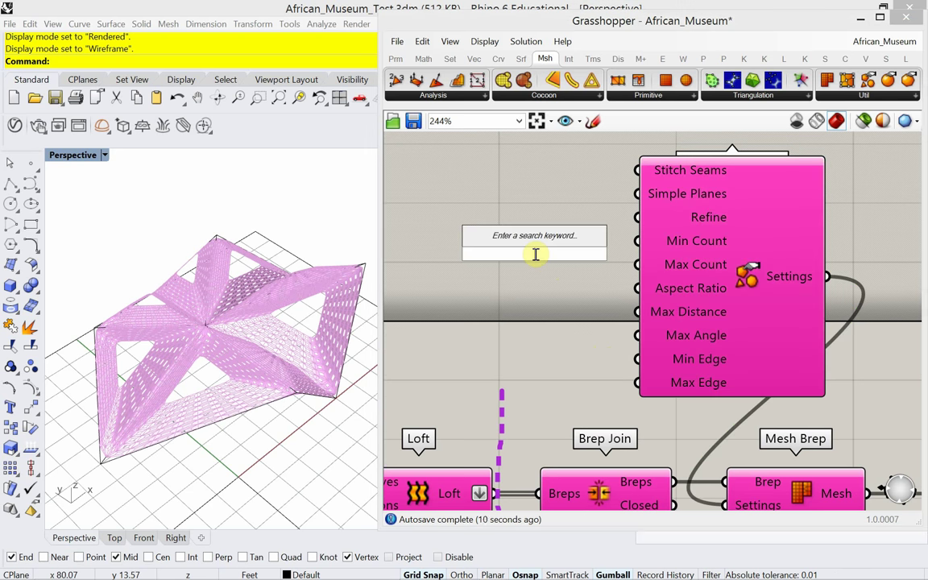
type("5")
key("Return")
mouse_move(623, 256)
left_mouse_down()
mouse_move(601, 249)
mouse_move(631, 254)
left_mouse_up()
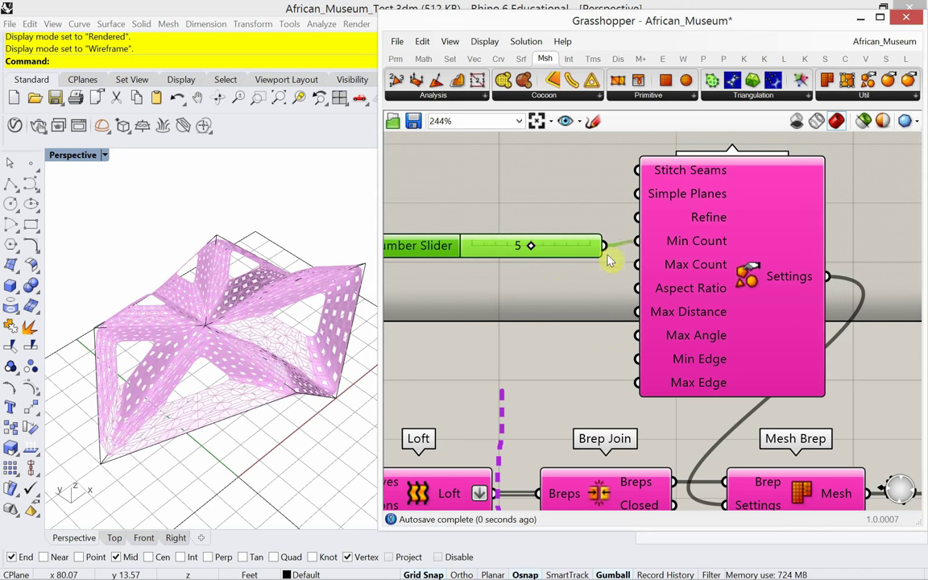
left_click_drag(503, 251, 530, 243)
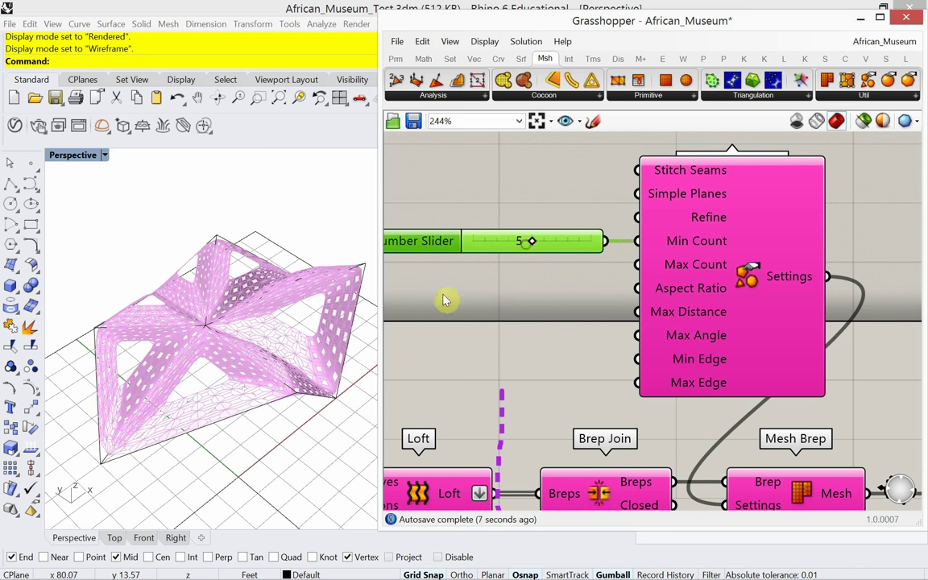
Step: Move the Custom Preview component slightly farther from Weaverbird's Picture Frame, leaving it selected
mouse_move(246, 382)
right_mouse_down()
mouse_move(242, 394)
mouse_move(242, 372)
right_mouse_up()
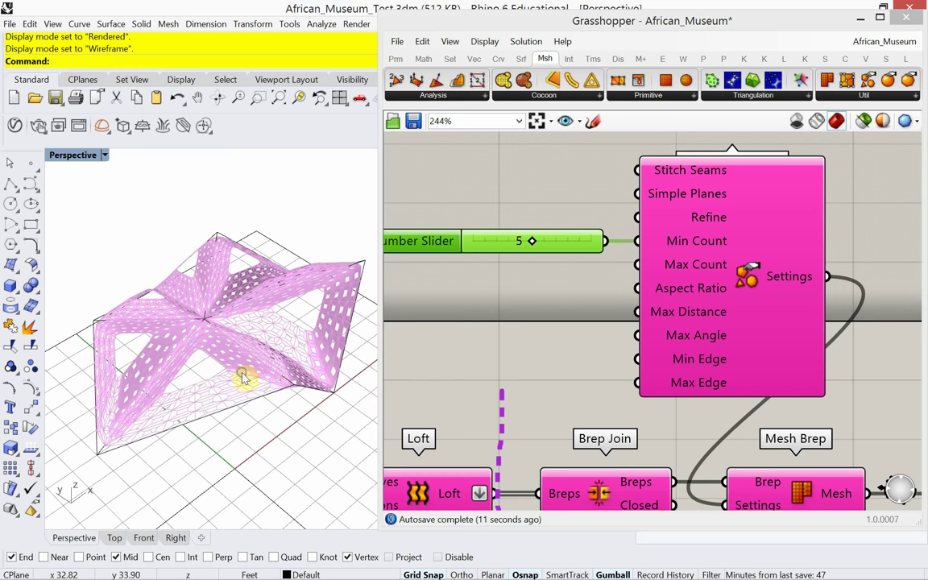
scroll(576, 317, "down", 4)
scroll(563, 315, "down", 3)
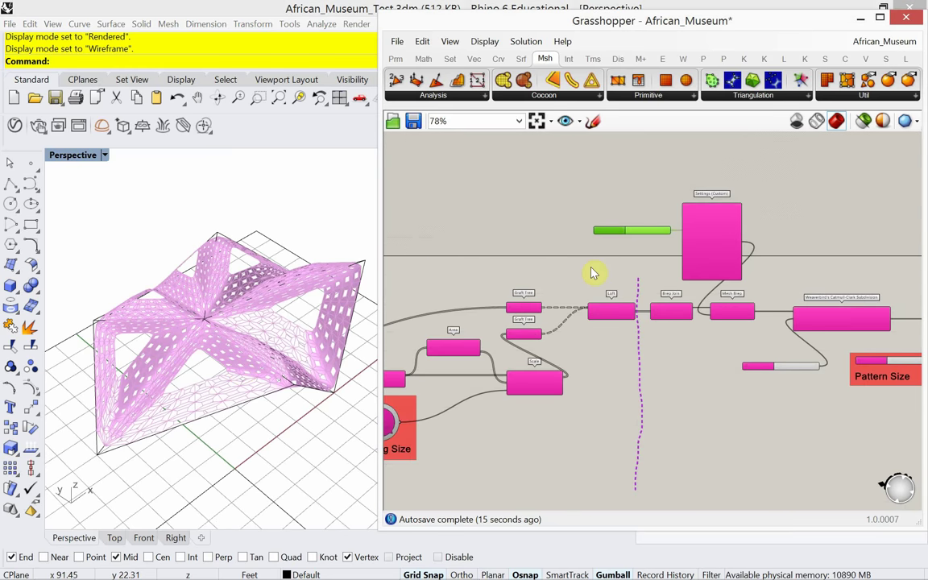
right_click_drag(266, 305, 221, 357)
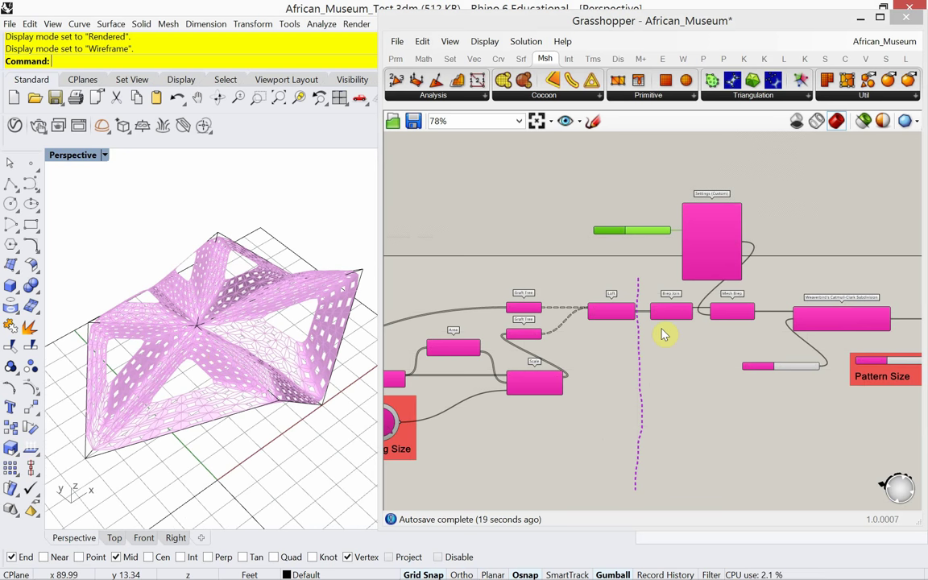
right_click_drag(787, 336, 520, 327)
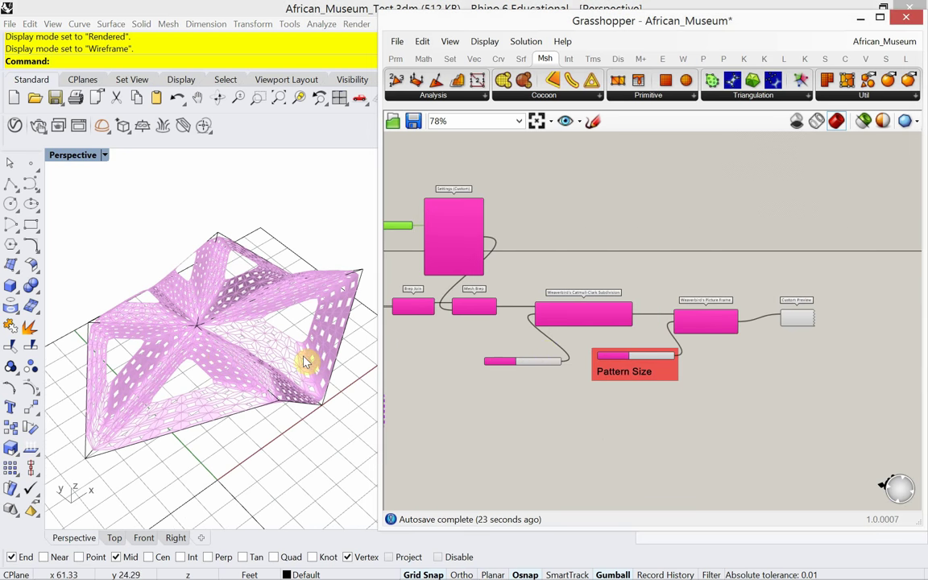
scroll(644, 322, "up", 4)
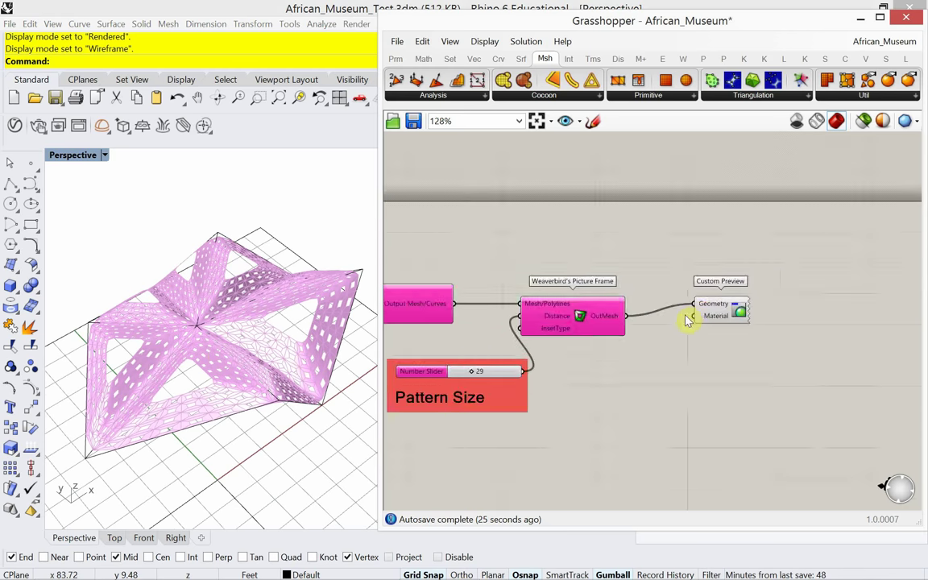
scroll(685, 321, "up", 2)
left_click(749, 324)
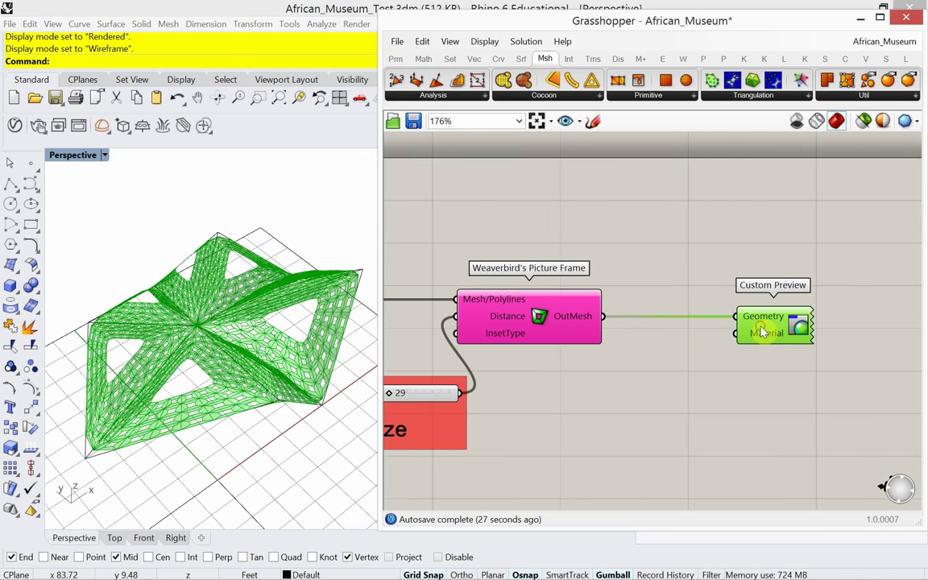
left_click_drag(761, 332, 771, 330)
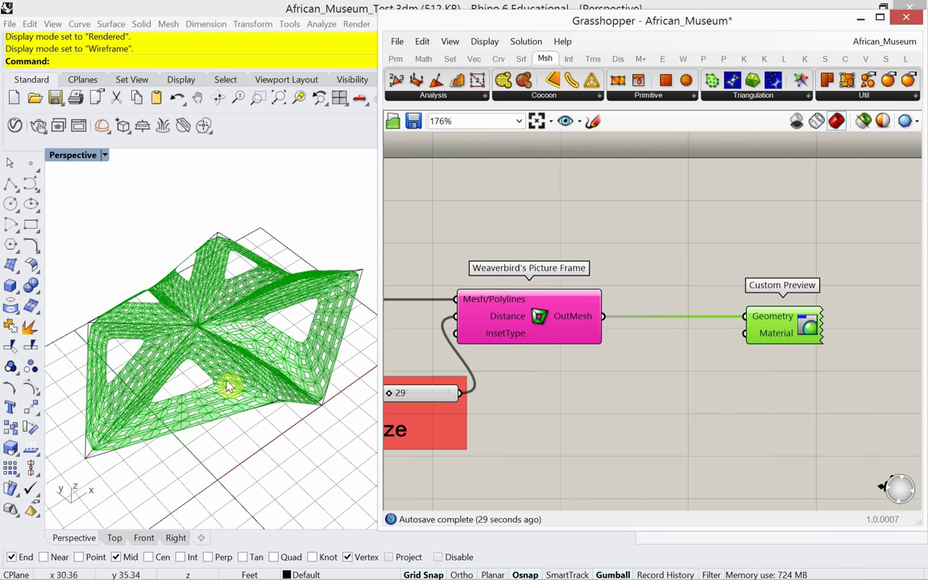
Step: Draw a rectangular ground plane surrounding the roof in the Top view, ending at the corner x 180, y 160
left_click(115, 537)
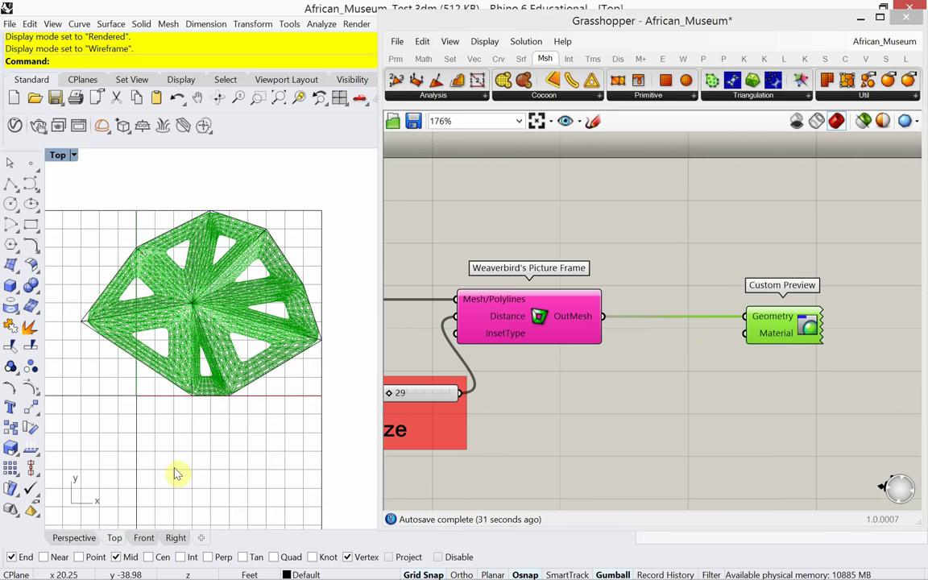
right_click_drag(177, 473, 187, 474)
type("Plane")
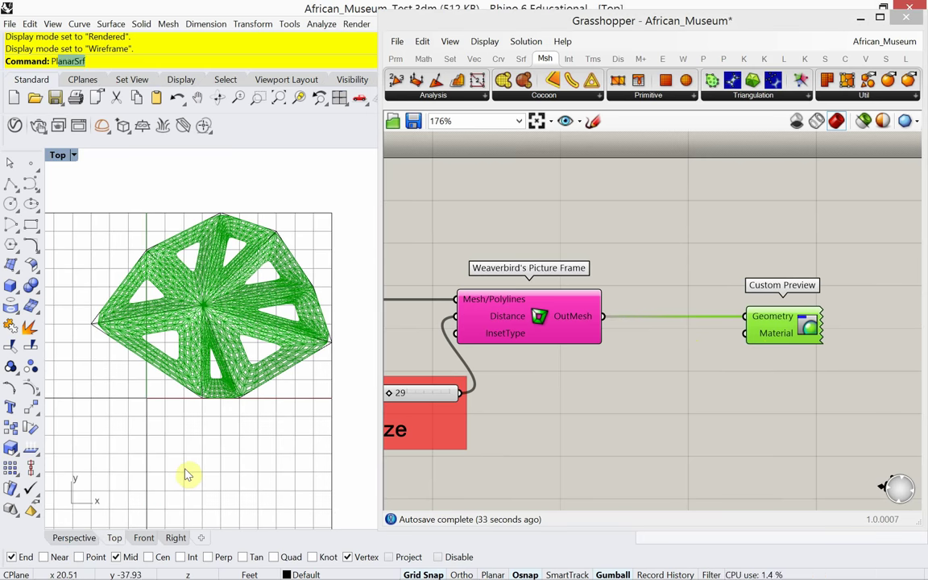
key("Return")
scroll(237, 418, "down", 3)
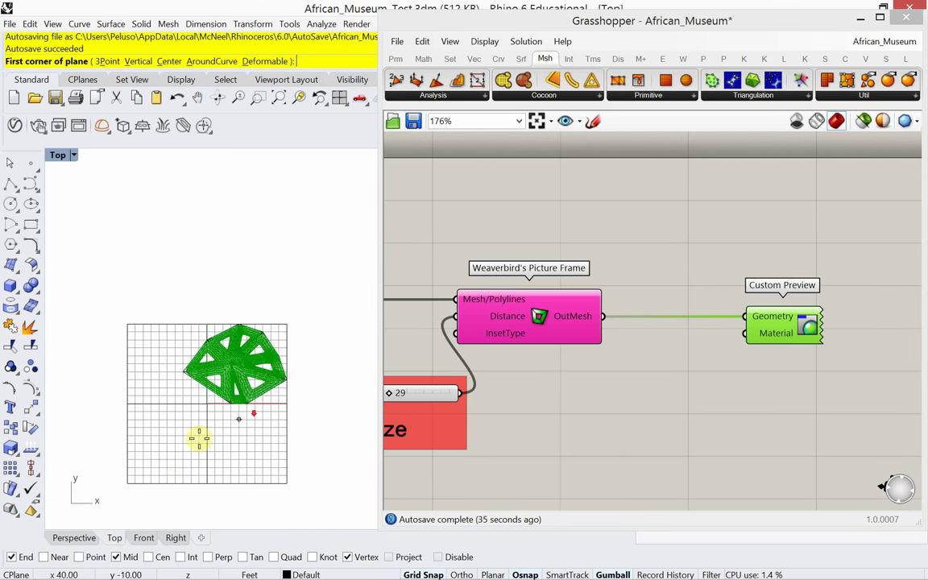
left_click(134, 460)
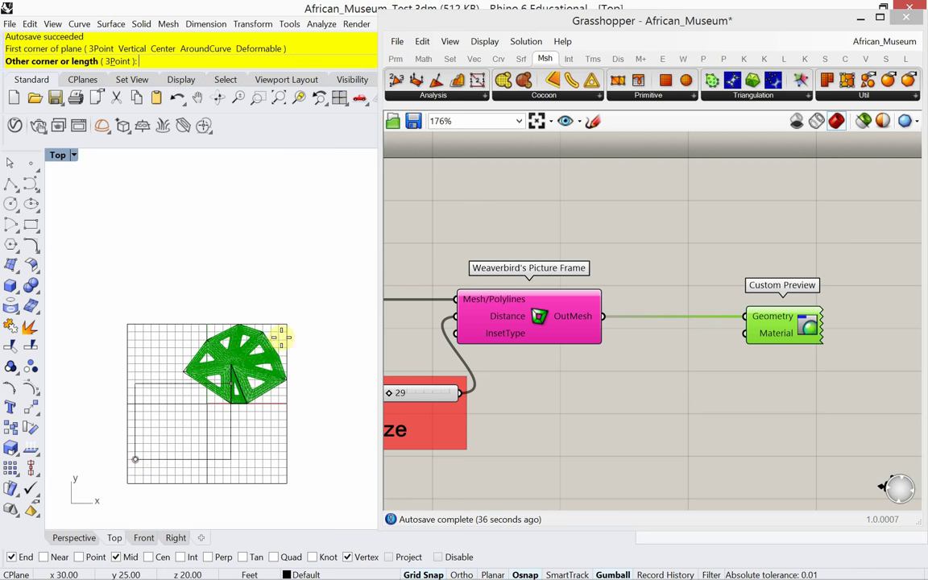
left_click(350, 277)
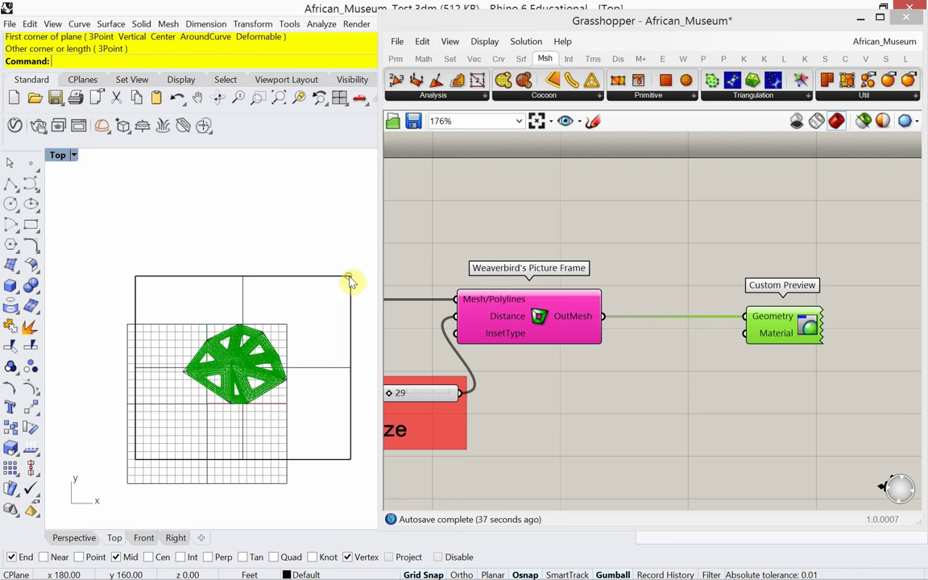
Step: Set the Top viewport to Rendered display and look closely at the roof over the ground plane
left_click(77, 156)
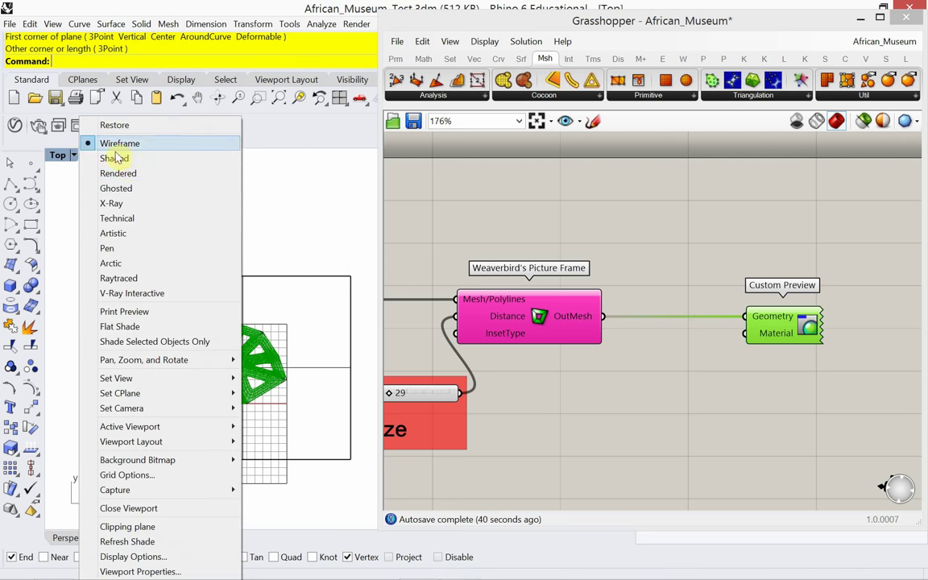
left_click(128, 174)
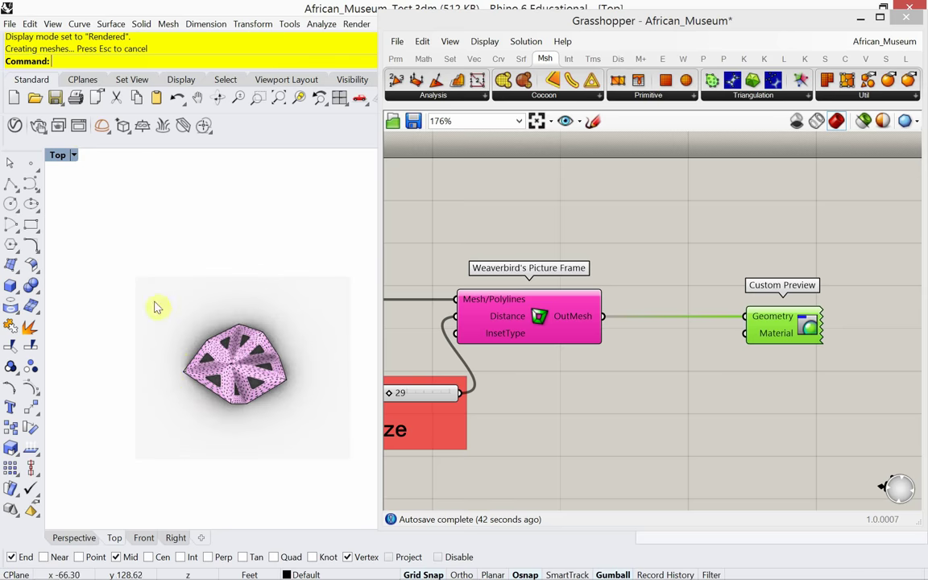
scroll(211, 362, "up", 5)
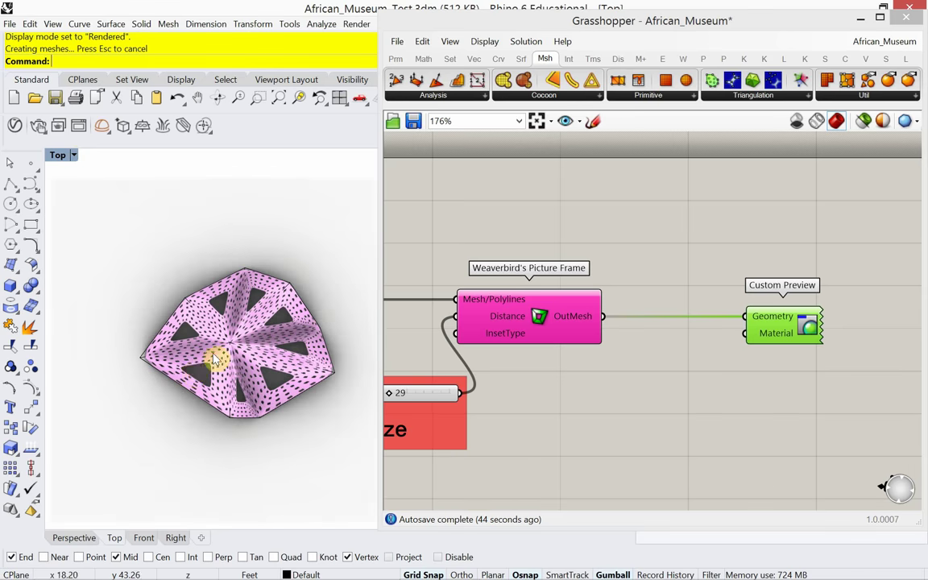
scroll(218, 361, "up", 4)
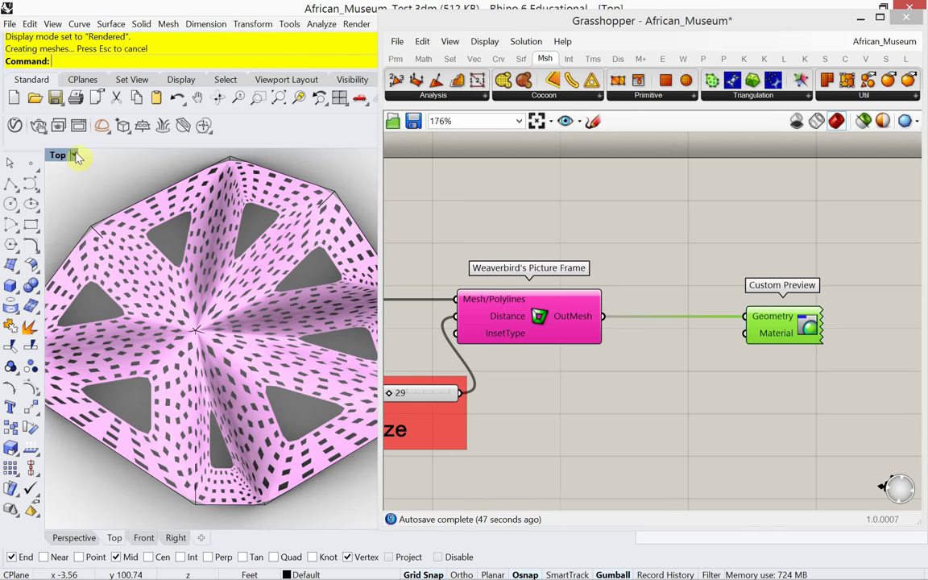
left_click(71, 155)
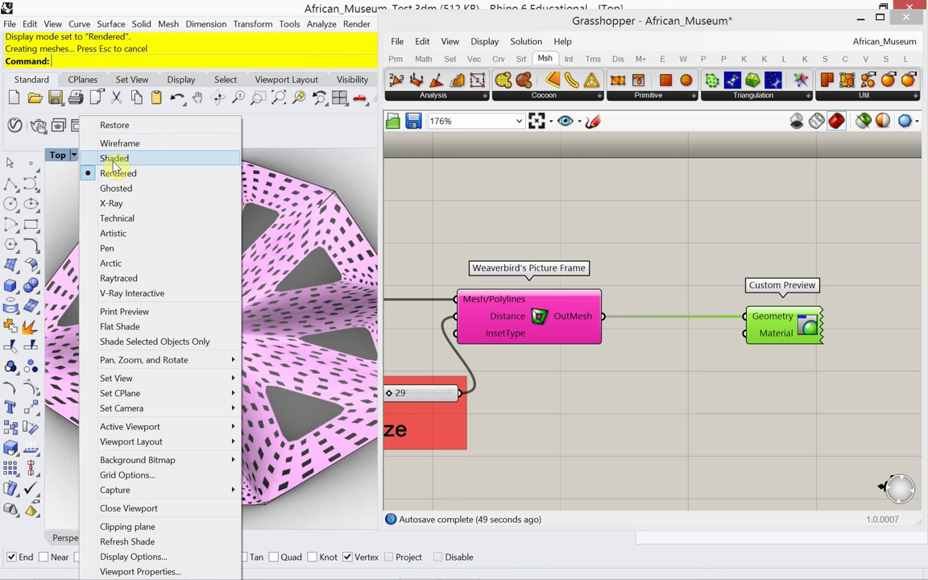
left_click(114, 160)
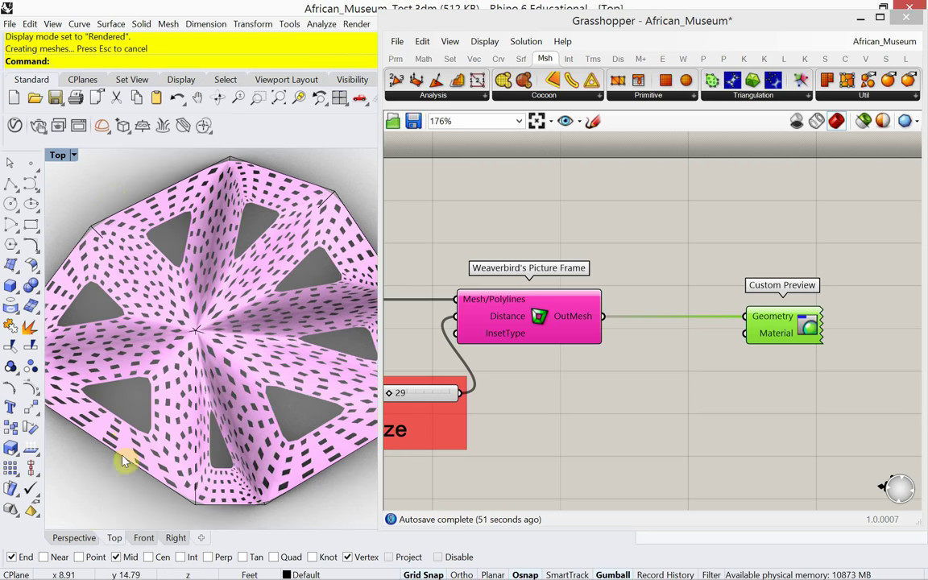
Step: Set the Perspective viewport to Rendered display and inspect the facade openings up close
left_click(86, 539)
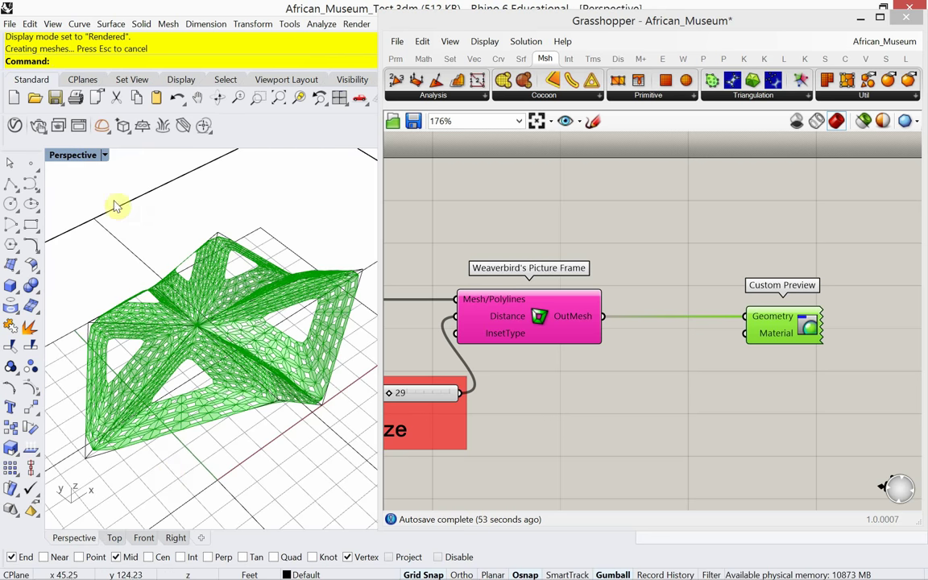
left_click(104, 155)
left_click(127, 173)
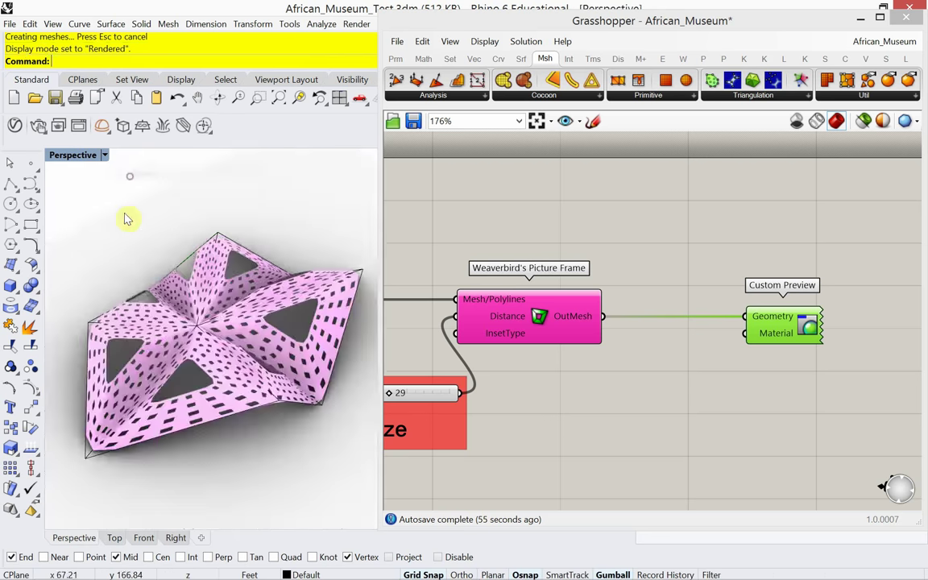
right_click_drag(161, 340, 206, 377)
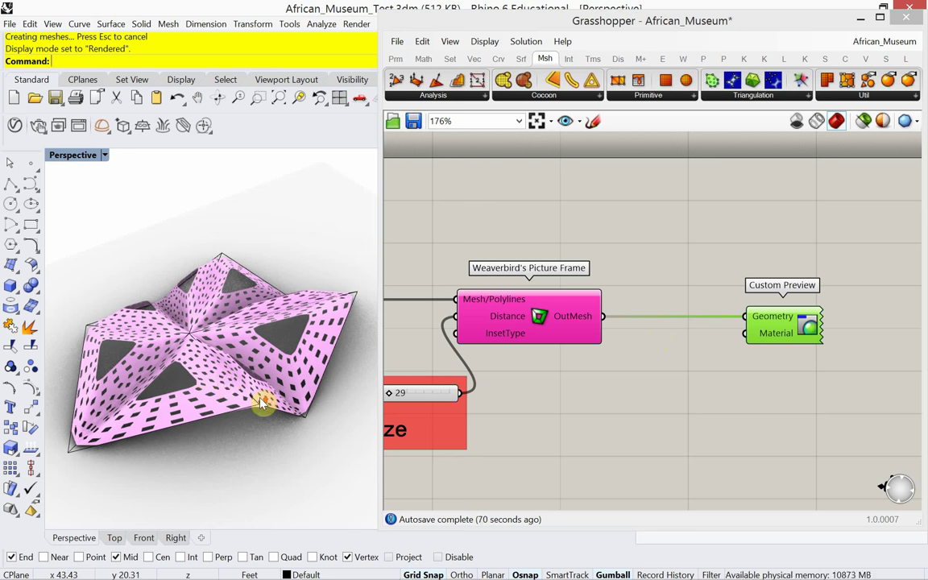
scroll(263, 403, "up", 5)
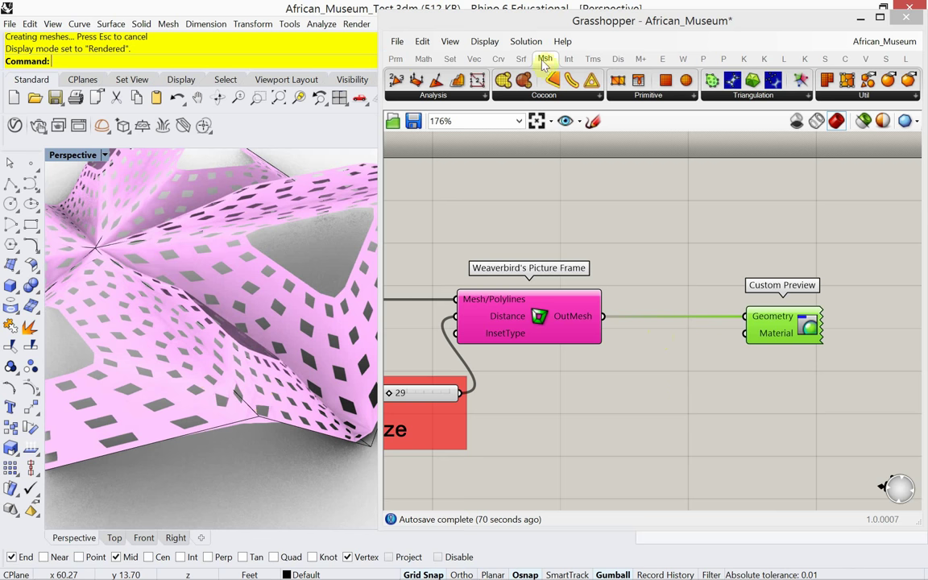
Step: Add Weaverbird's Loop Subdivision, feed its Mesh/Curves input from Picture Frame's OutMesh, and connect its output to the Custom Preview's Geometry
left_click(683, 58)
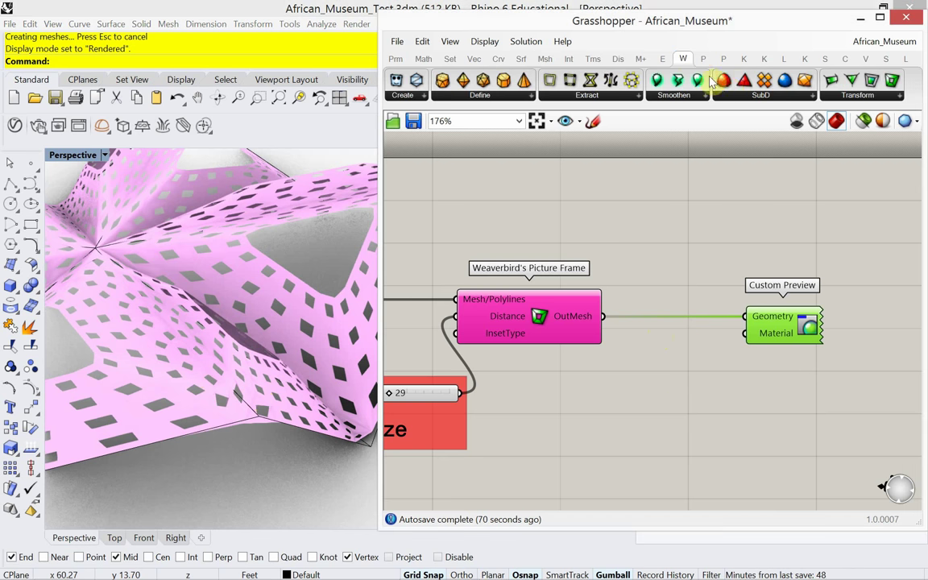
left_click(735, 99)
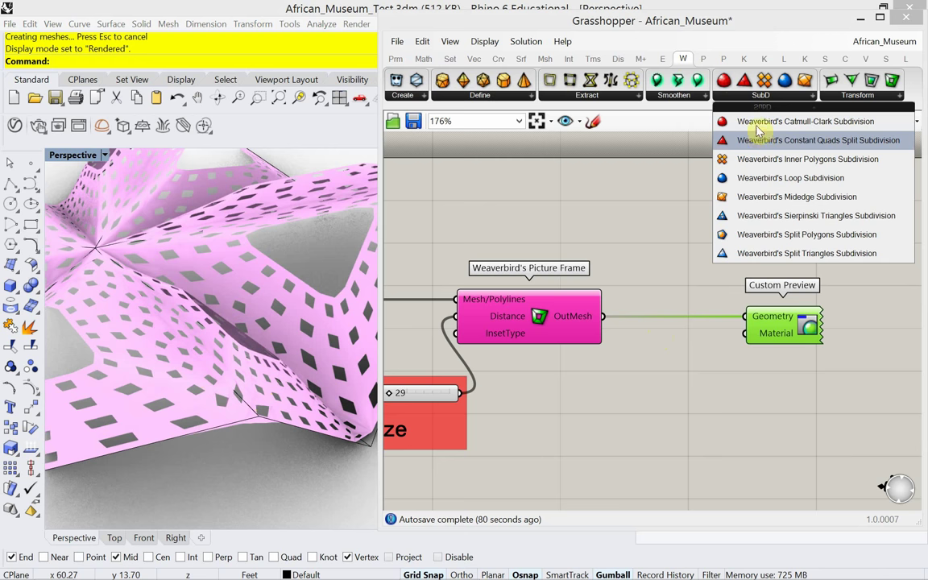
left_click(772, 179)
left_click(691, 395)
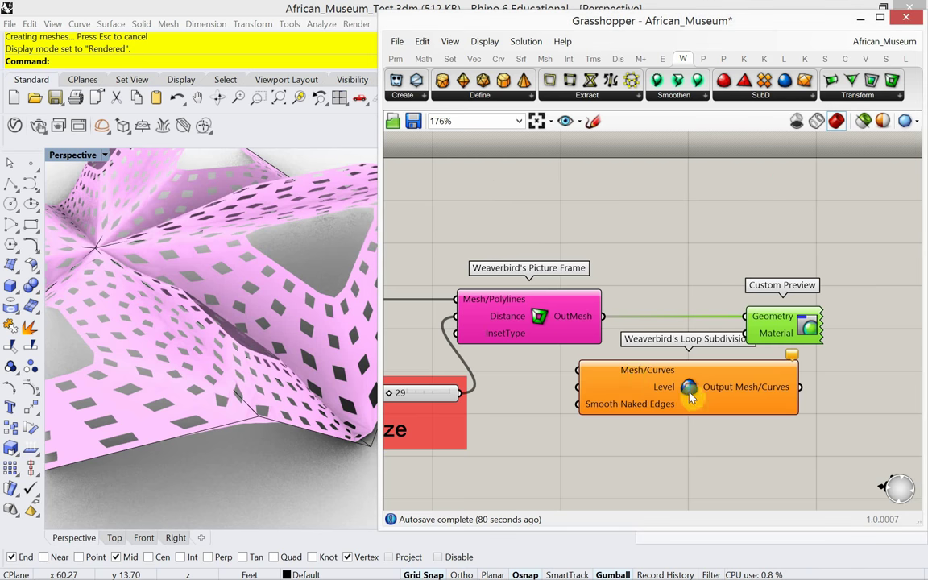
left_click_drag(601, 317, 578, 370)
left_click_drag(800, 388, 823, 335)
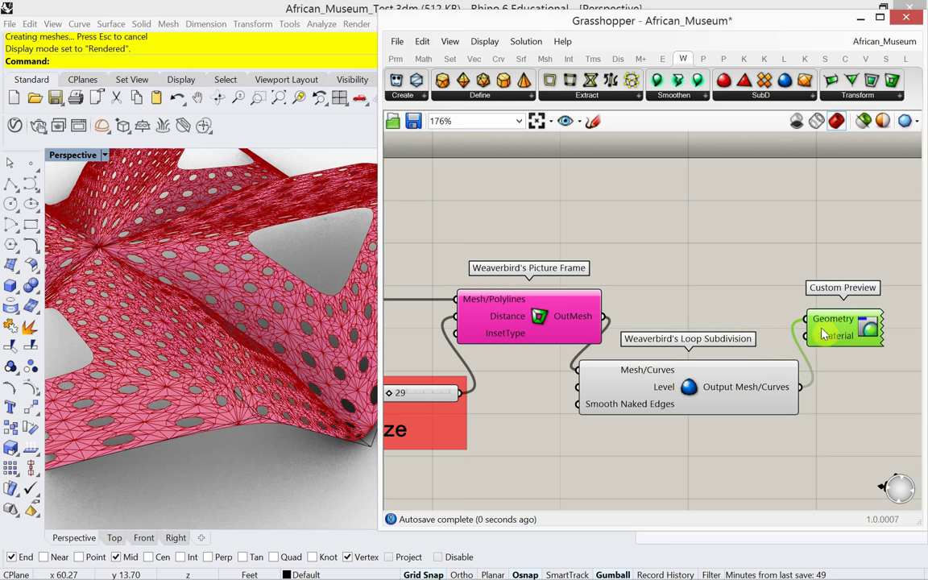
right_click(561, 332)
left_click(618, 263)
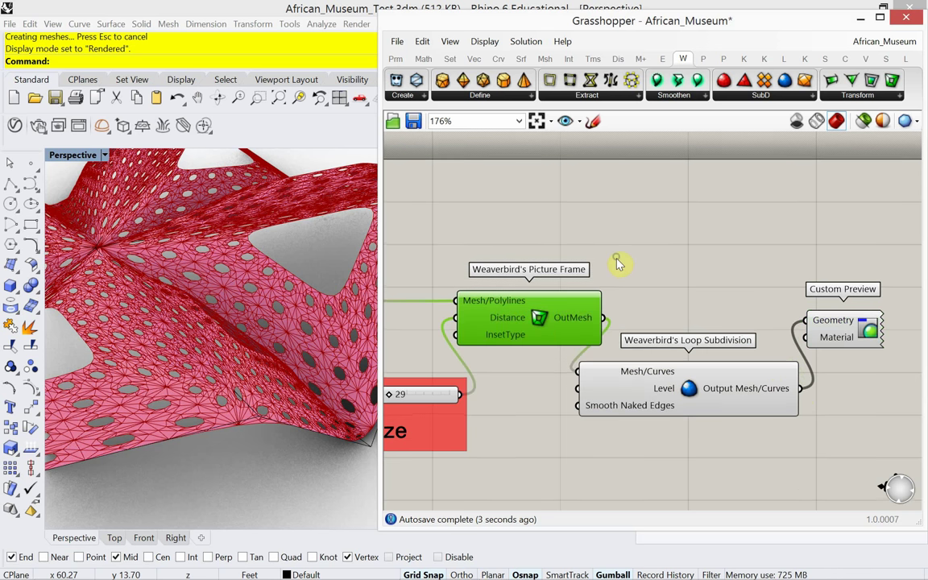
right_click(627, 270)
left_click(649, 287)
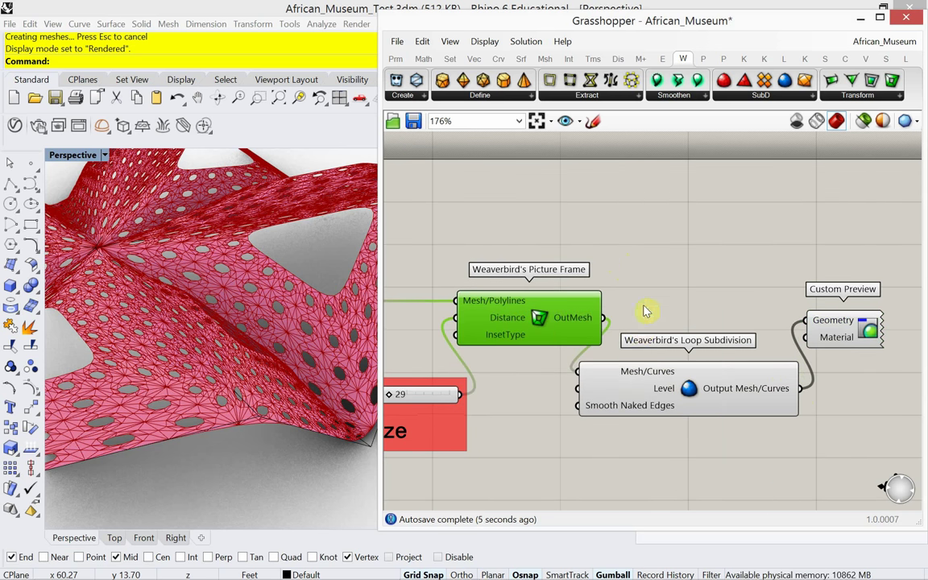
Step: Arrange Weaverbird's Loop Subdivision in a row between Picture Frame and Custom Preview, with Custom Preview moved closer
left_click(646, 433)
left_click_drag(649, 409, 697, 352)
left_click_drag(864, 342, 834, 352)
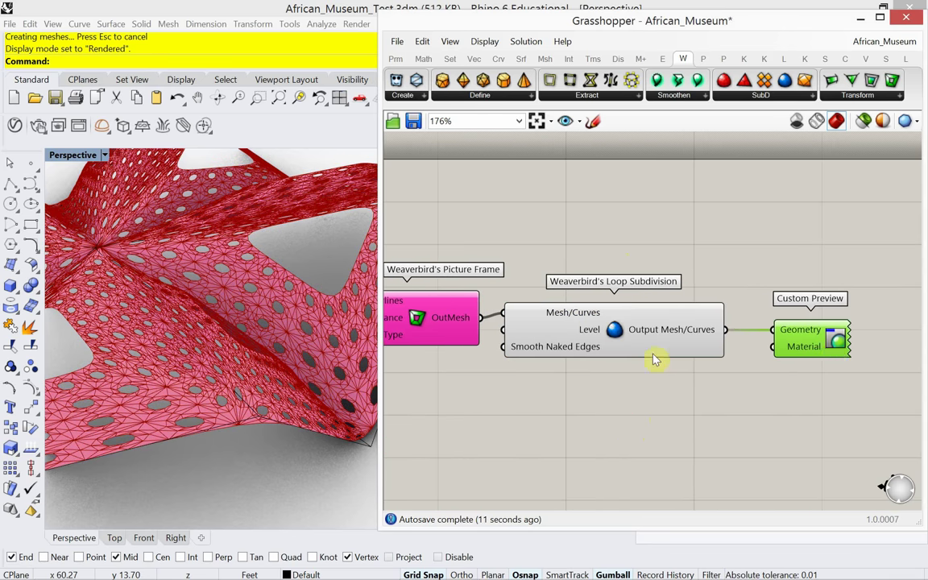
left_click_drag(654, 353, 679, 361)
left_click(610, 417)
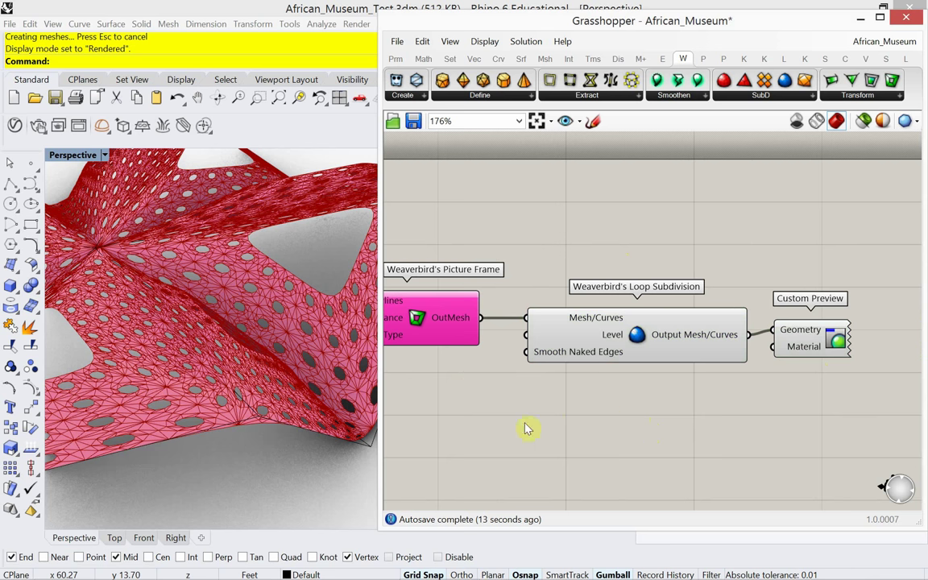
Step: Turn off the preview of Weaverbird's Loop Subdivision and view the smoothed roof openings from farther out
left_click(587, 326)
right_click(585, 228)
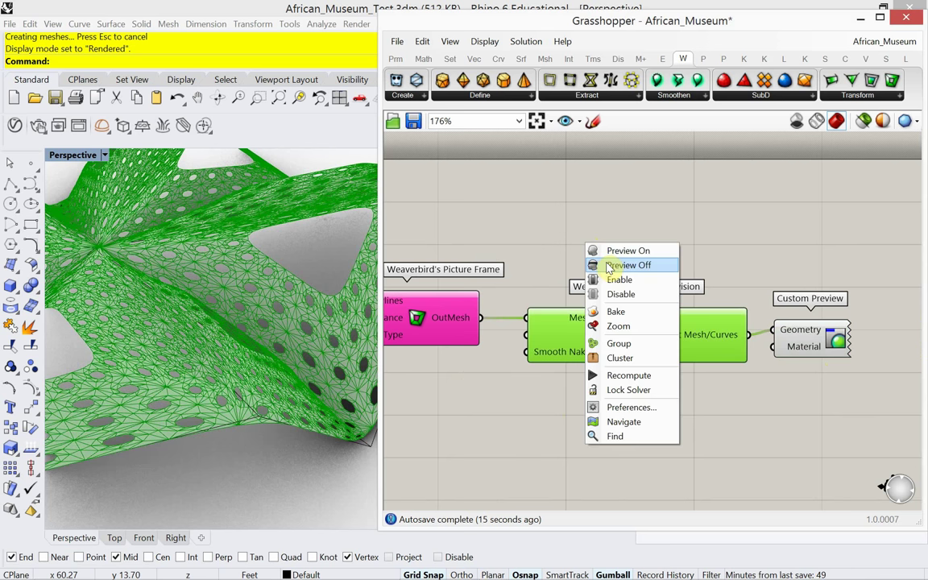
left_click(598, 245)
left_click(596, 244)
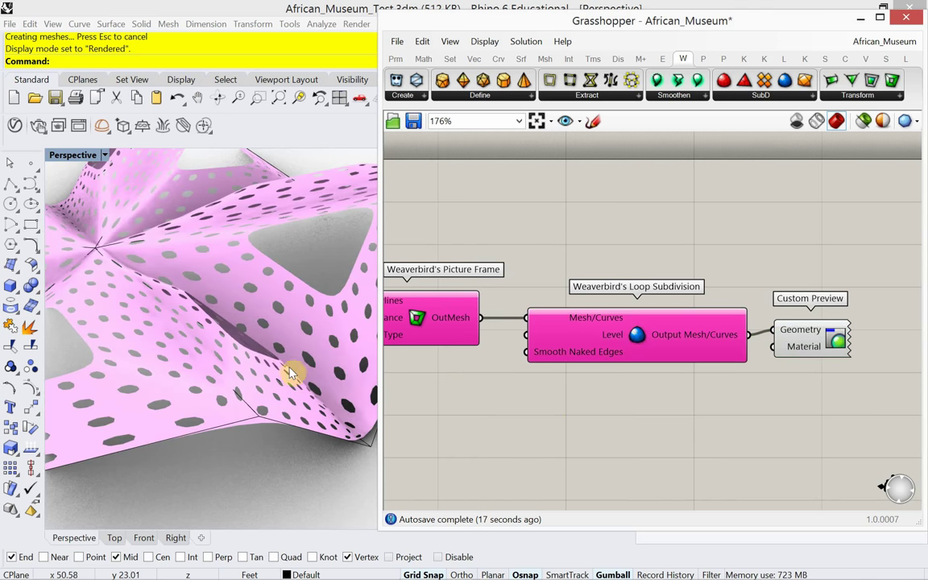
right_click_drag(265, 311, 249, 331)
right_click_drag(159, 354, 156, 310)
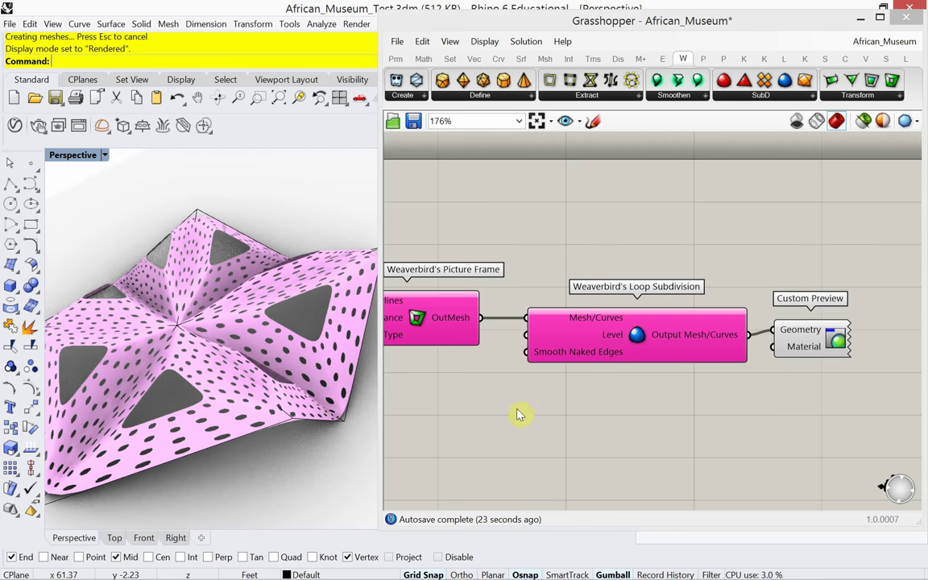
Step: Align Custom Preview with Loop Subdivision's output, and connect a new number slider ranging from 1 to 3 to the Level input
left_click_drag(798, 337, 815, 342)
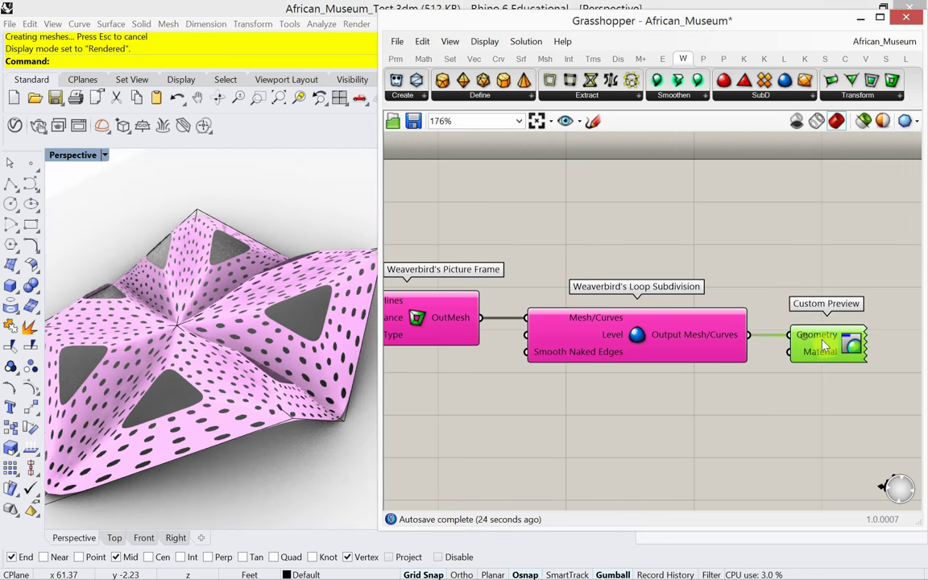
double_click(520, 428)
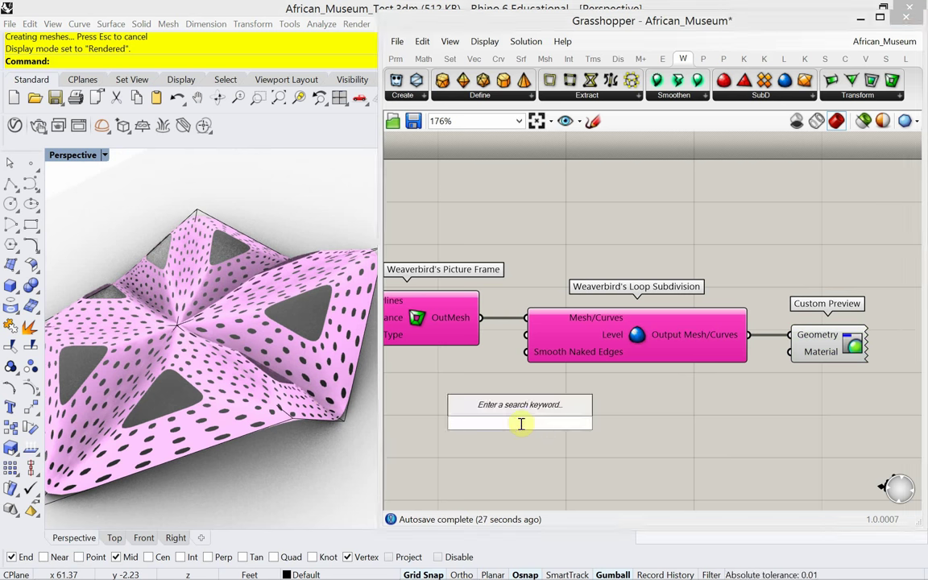
type("num")
type("<3")
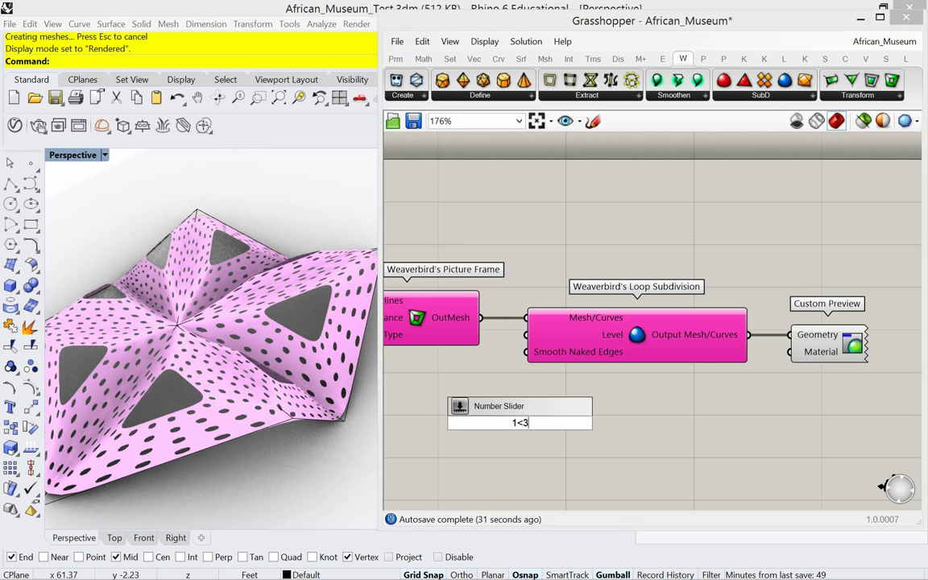
key("Return")
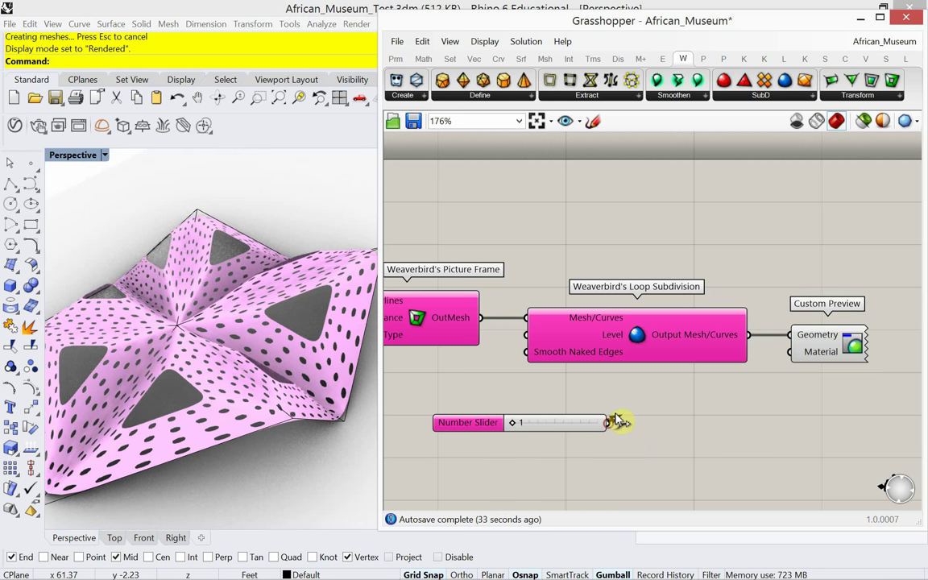
left_click_drag(617, 420, 526, 332)
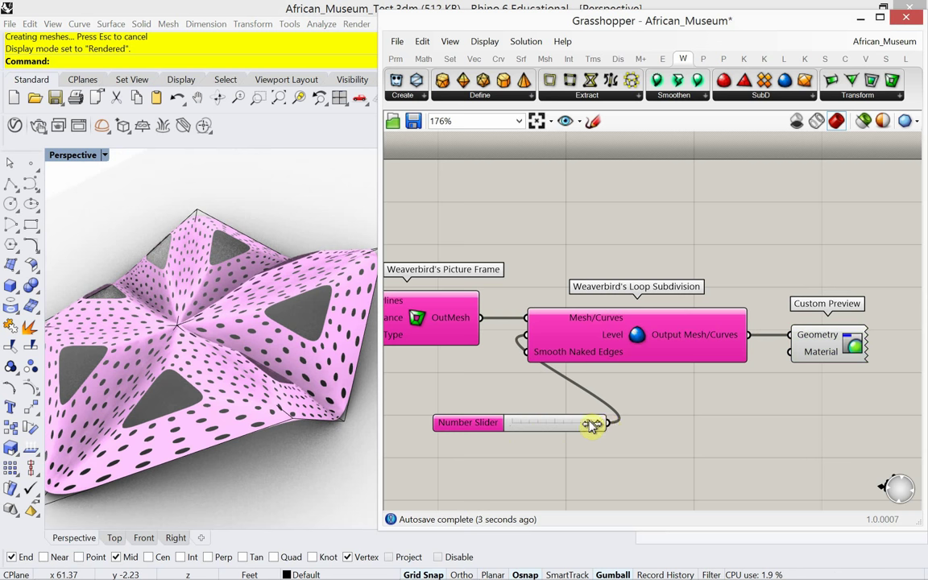
Step: Set the Loop Subdivision level to 3 and show the Perspective view in Wireframe to examine the mesh around the openings
left_click_drag(535, 431, 613, 426)
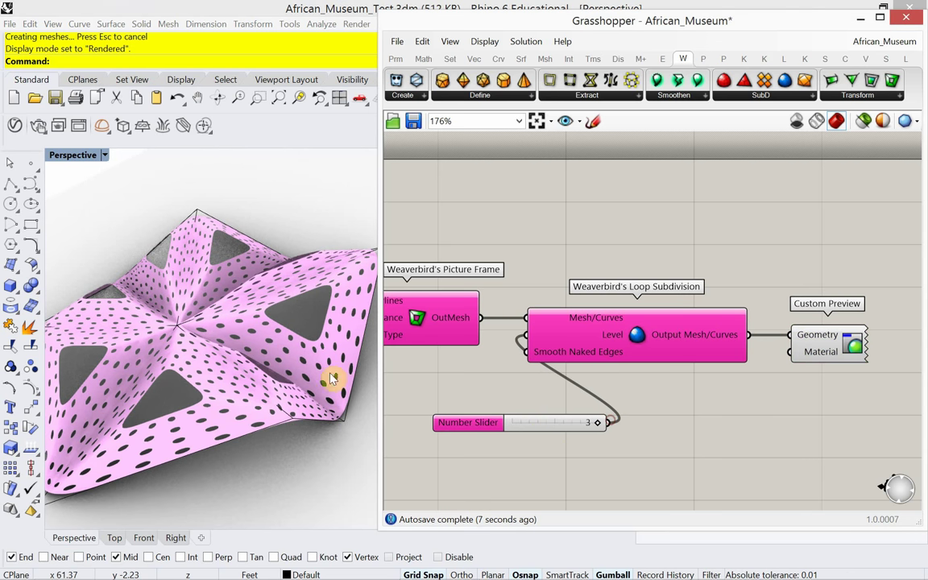
right_click_drag(331, 379, 311, 388)
scroll(274, 375, "up", 5)
scroll(274, 372, "up", 5)
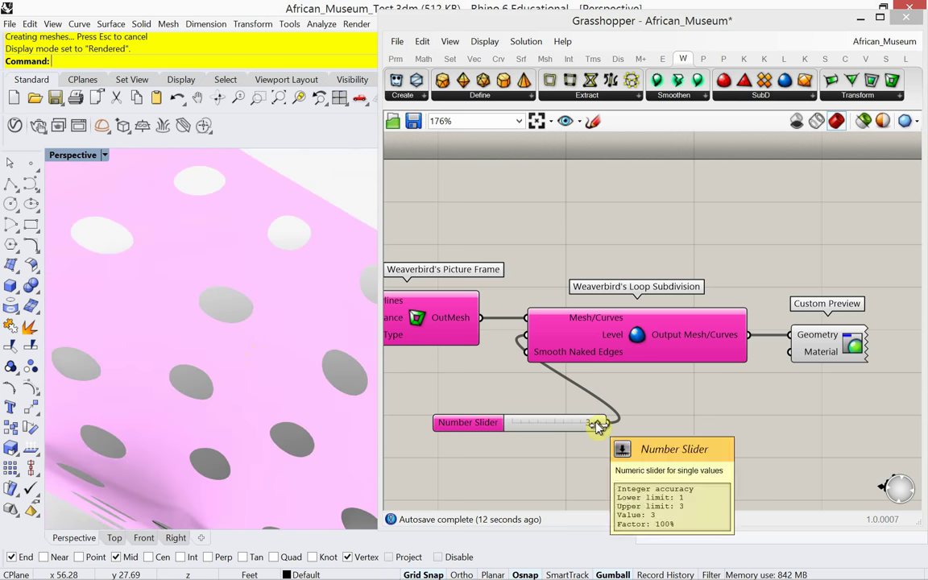
left_click(104, 156)
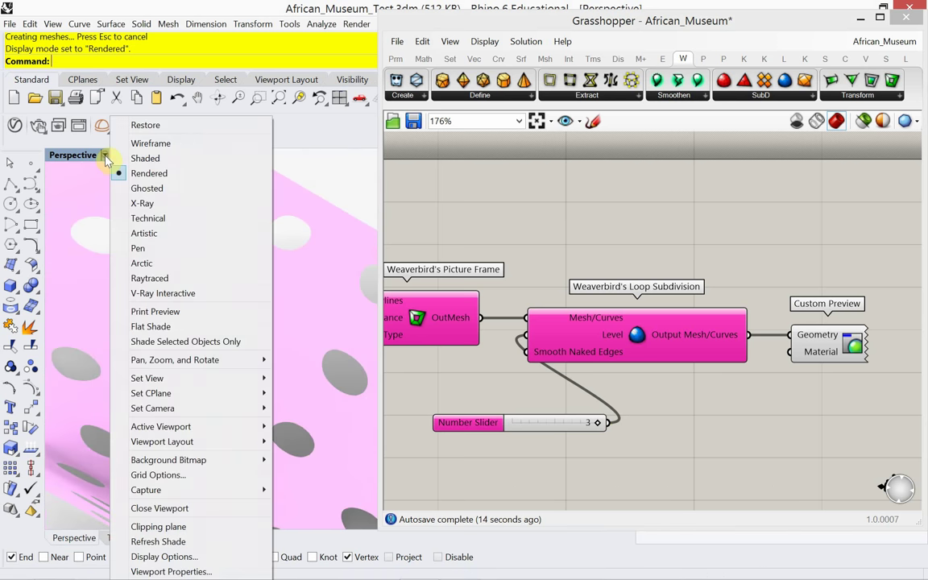
left_click(137, 140)
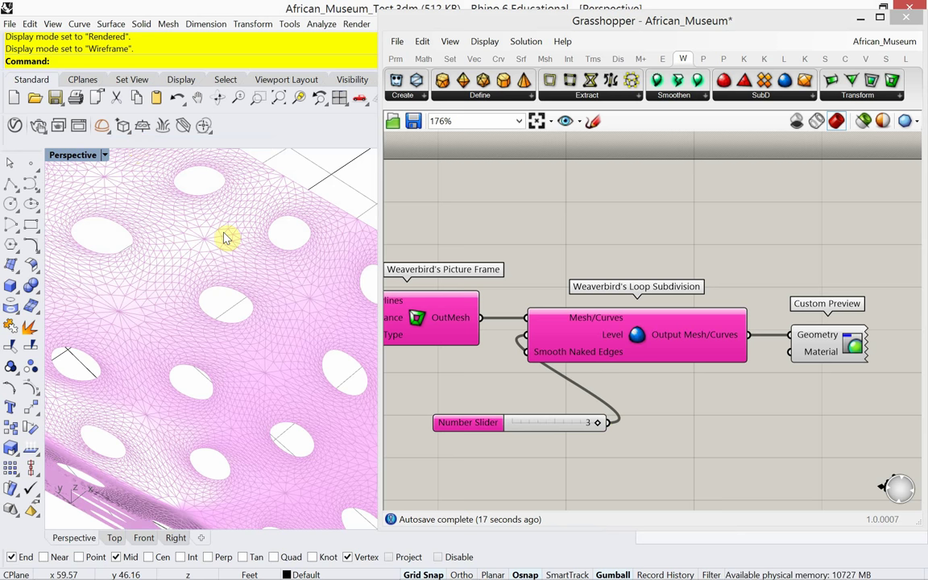
Step: Return the Perspective view to Rendered display showing the whole roof, and set the Loop Subdivision level to 1
key("ctrl+m")
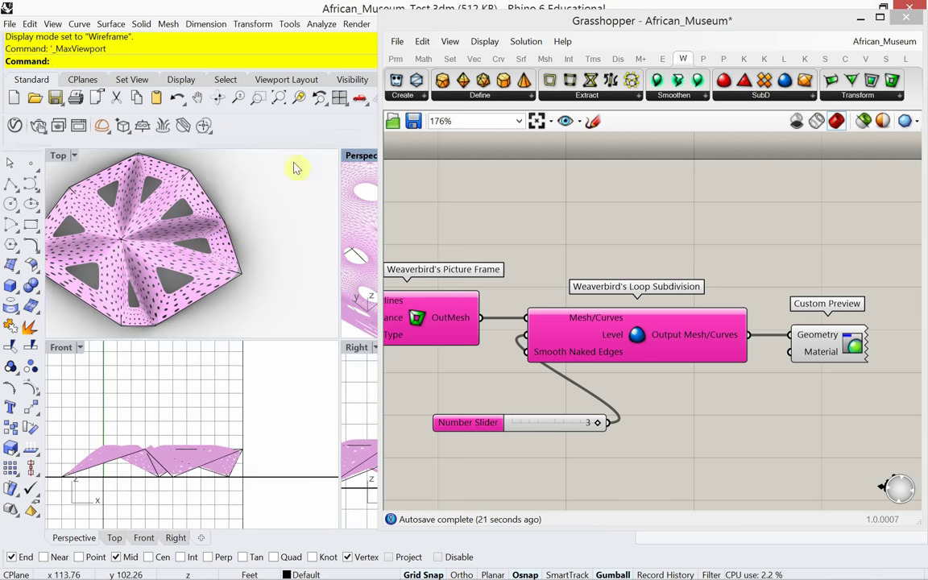
double_click(362, 157)
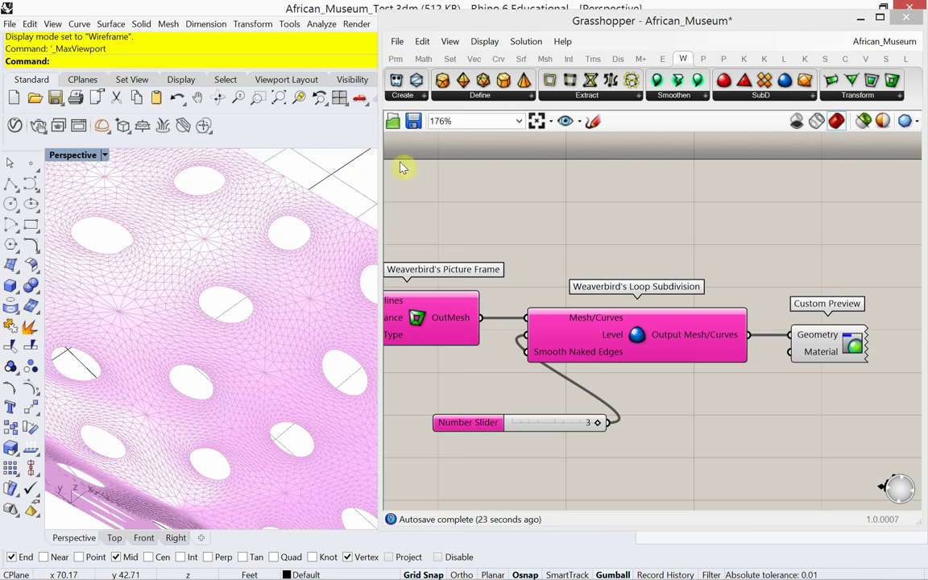
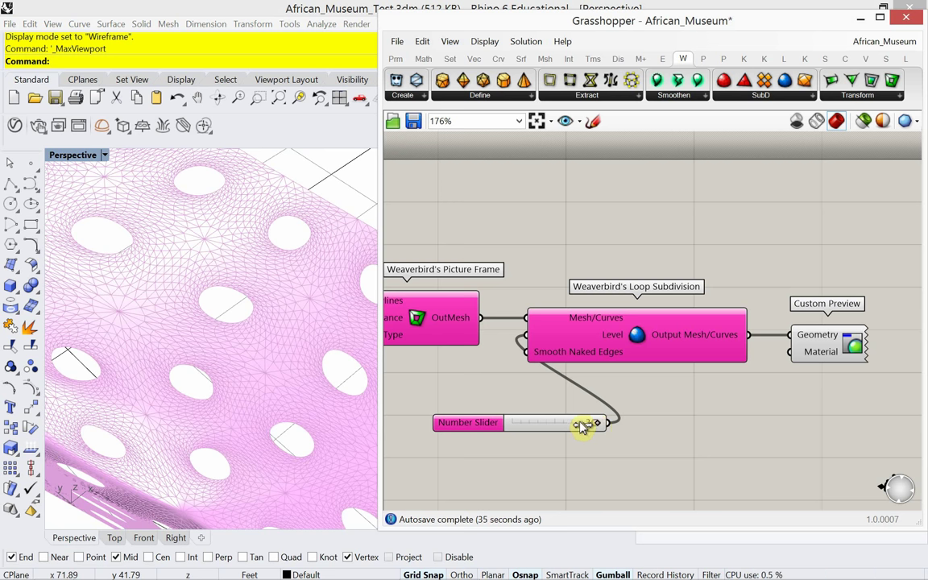
left_click_drag(598, 428, 627, 419)
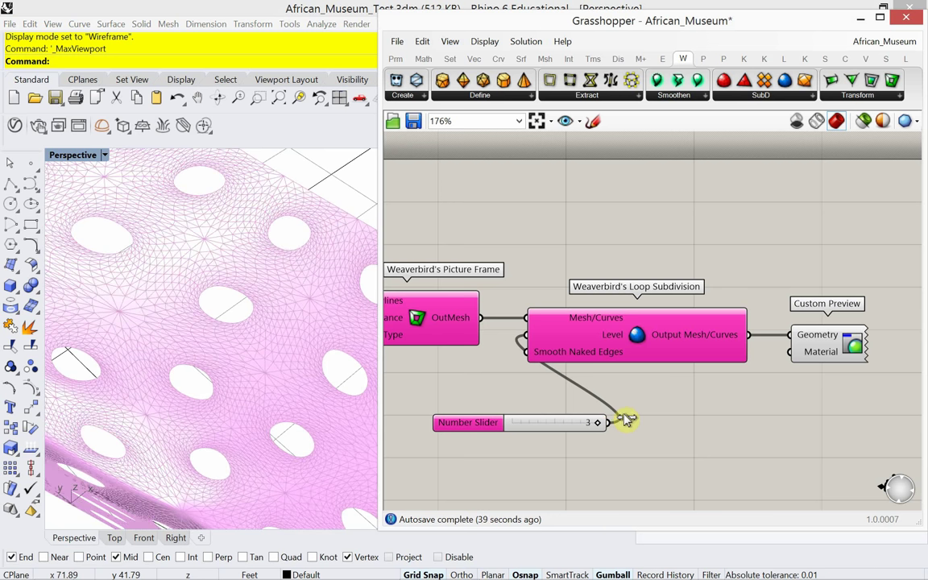
right_click_drag(313, 431, 240, 376)
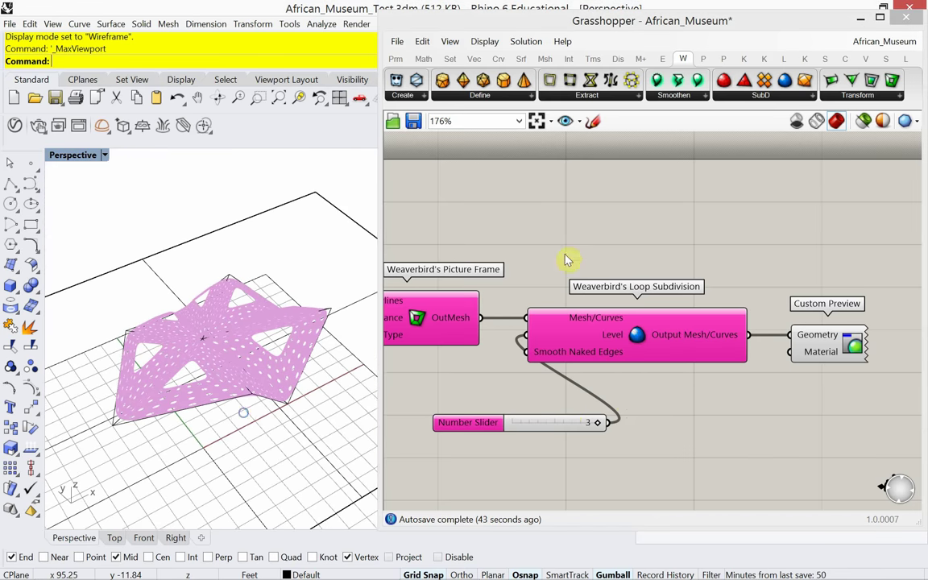
left_click(105, 155)
left_click(129, 173)
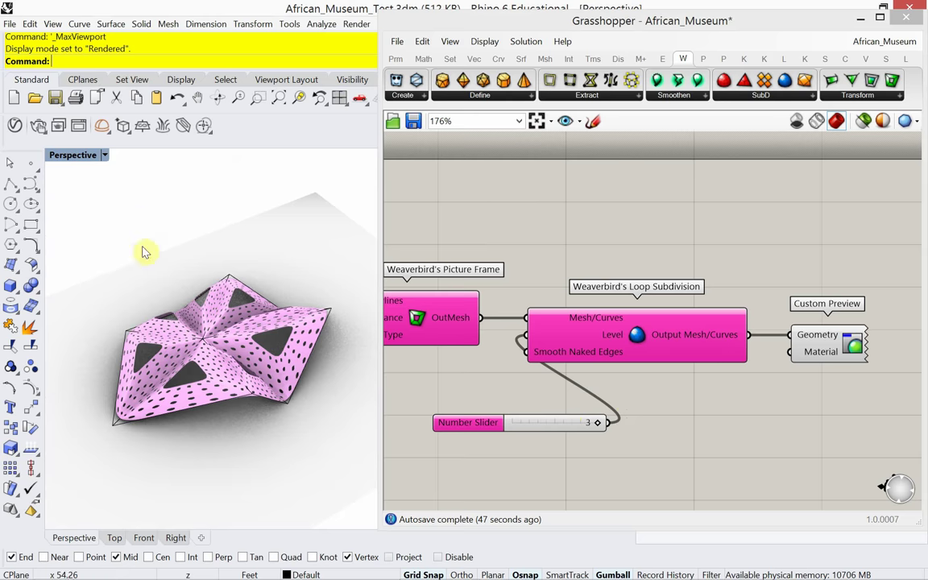
scroll(261, 382, "up", 4)
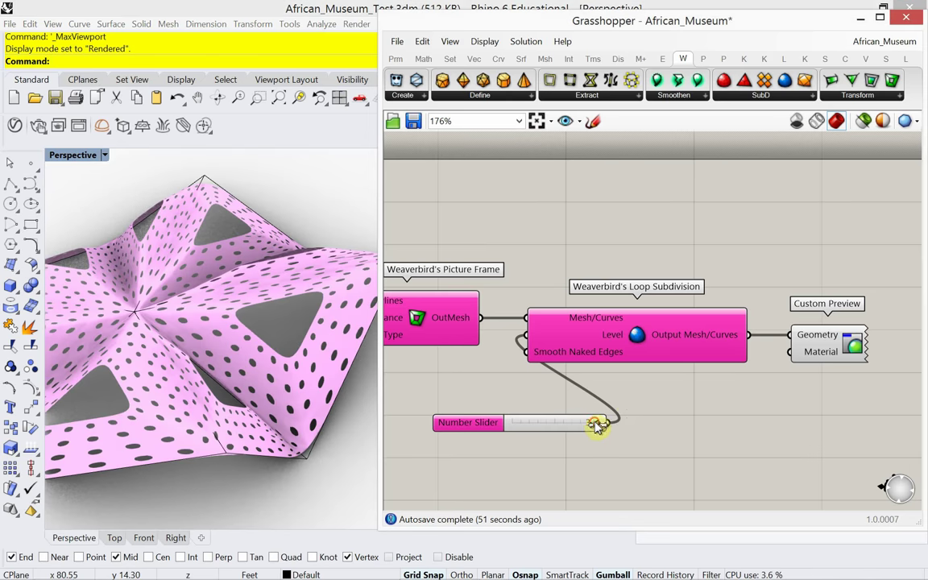
left_click_drag(597, 426, 489, 433)
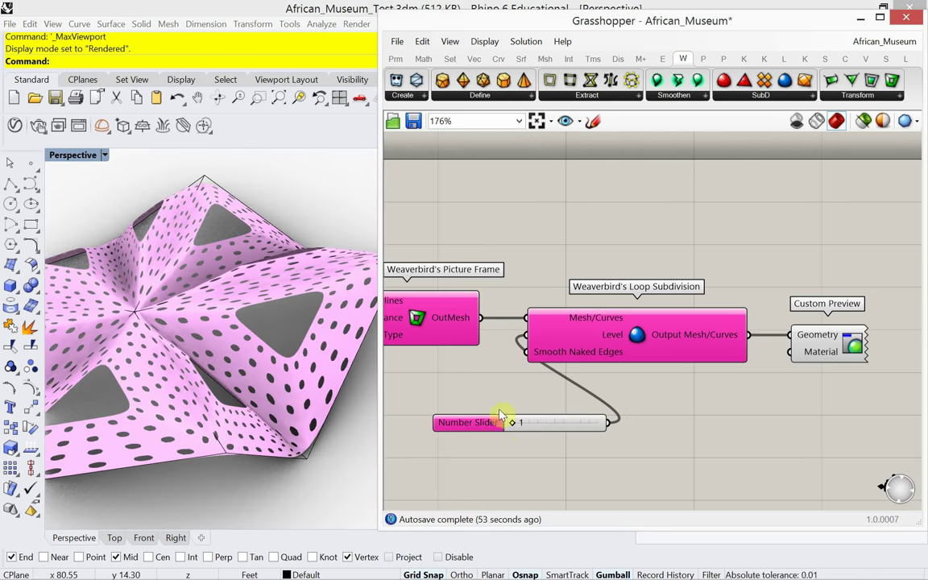
Step: Test the Opening Size control knob at 0.56 while viewing the entire roof, and set it to 0.30
right_click_drag(558, 415, 603, 378)
scroll(600, 379, "down", 2)
right_click_drag(357, 369, 336, 384)
right_click_drag(441, 328, 626, 322)
scroll(576, 338, "down", 3)
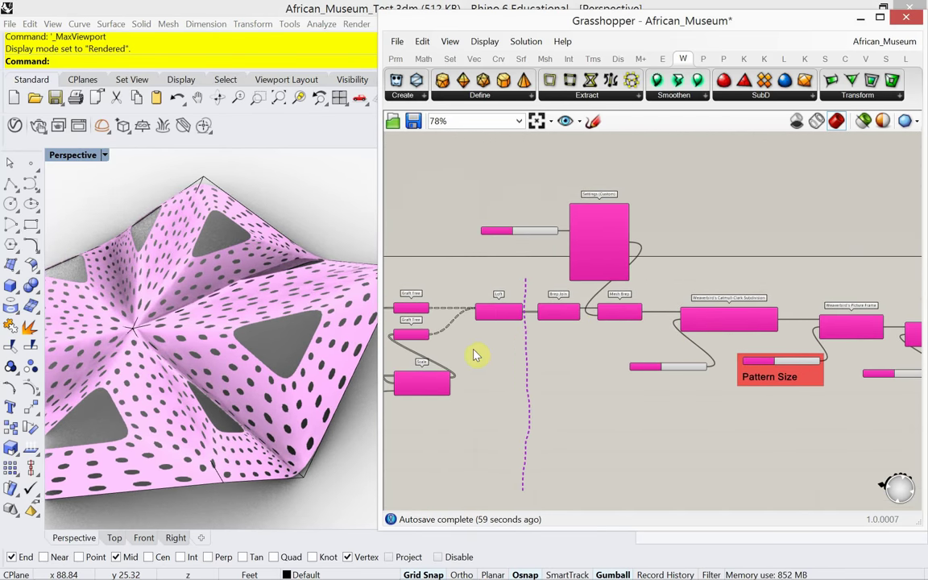
right_click_drag(475, 357, 512, 363)
scroll(539, 269, "up", 4)
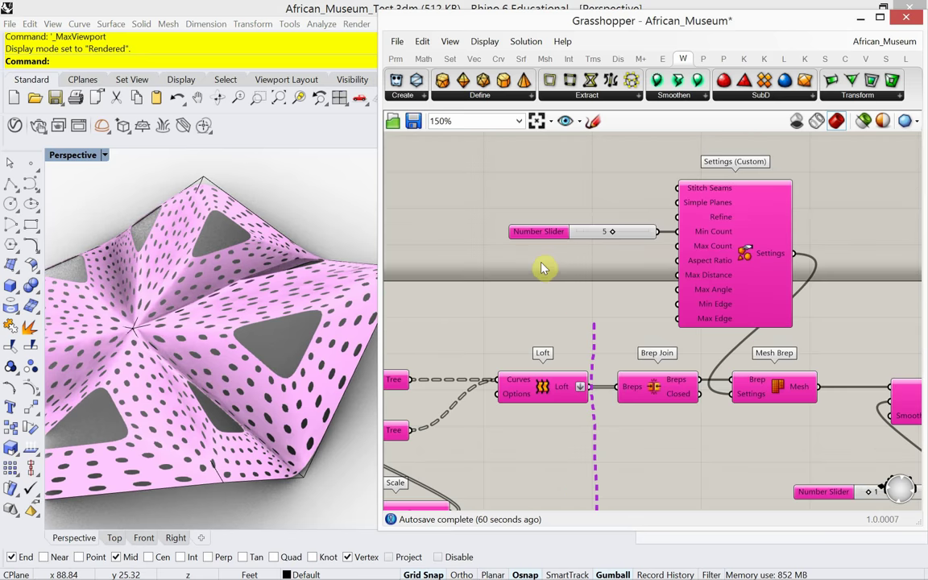
right_click_drag(491, 315, 807, 191)
right_click_drag(621, 341, 788, 232)
scroll(613, 404, "up", 3)
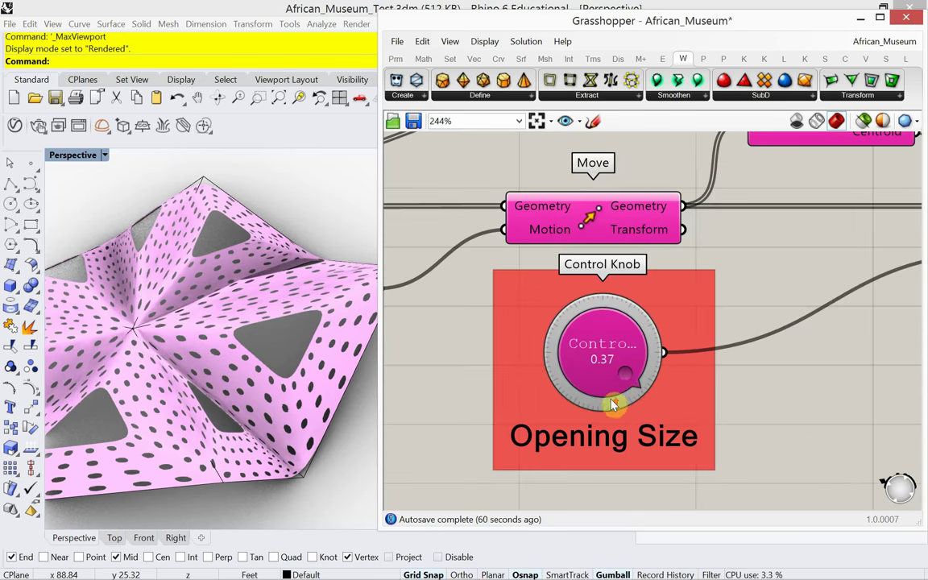
left_click_drag(622, 383, 593, 382)
left_click(246, 419)
right_click_drag(245, 419, 261, 379)
scroll(242, 362, "down", 3)
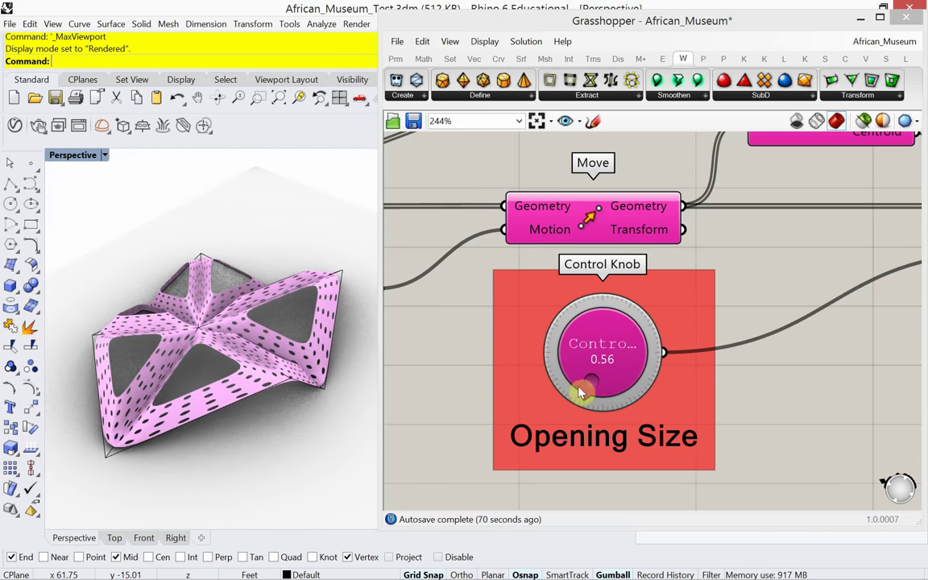
left_click_drag(581, 385, 619, 363)
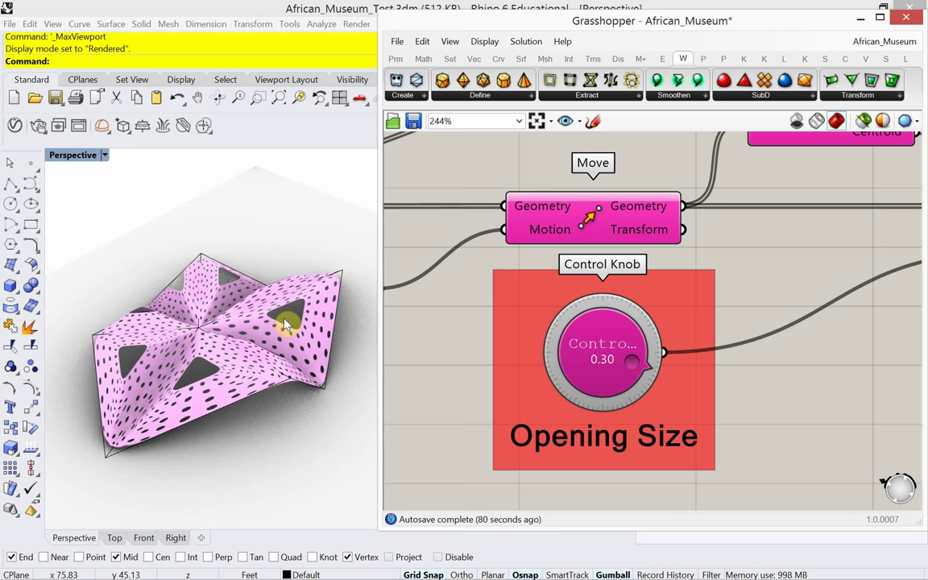
Step: Raise the roof by setting the Height slider to 17, and inspect the resulting folds and openings
scroll(638, 315, "down", 3)
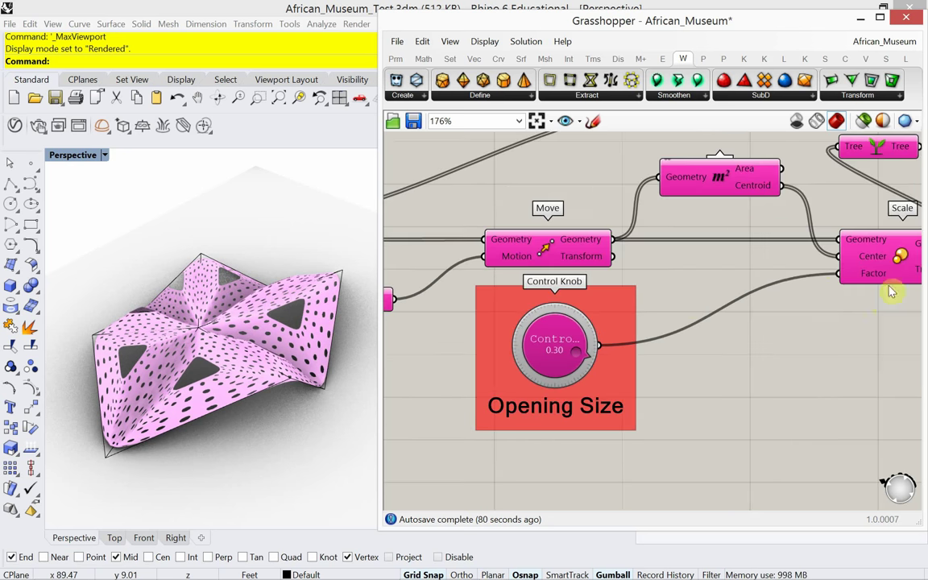
right_click_drag(395, 347, 790, 329)
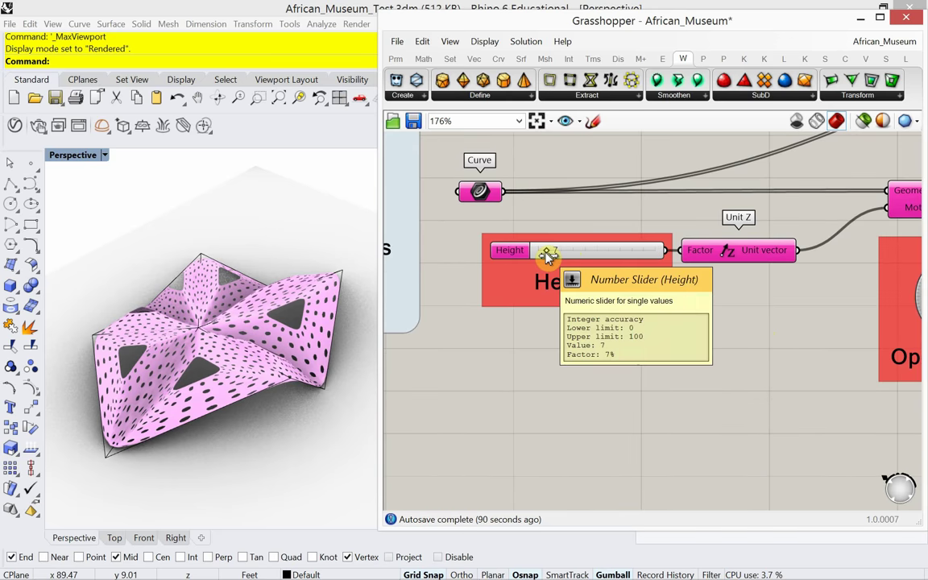
mouse_move(550, 256)
left_mouse_down()
mouse_move(570, 256)
mouse_move(559, 255)
left_mouse_up()
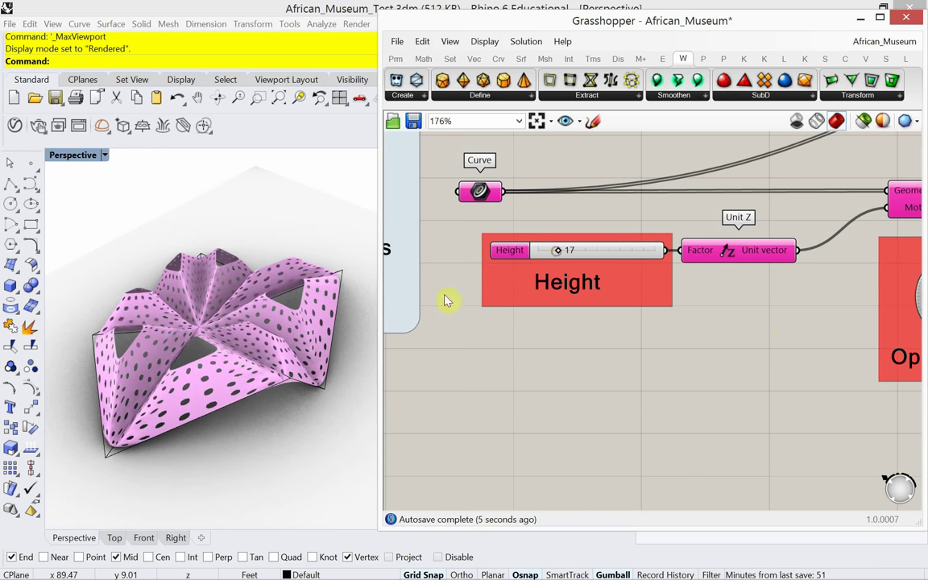
right_click_drag(214, 314, 250, 335)
scroll(292, 312, "up", 4)
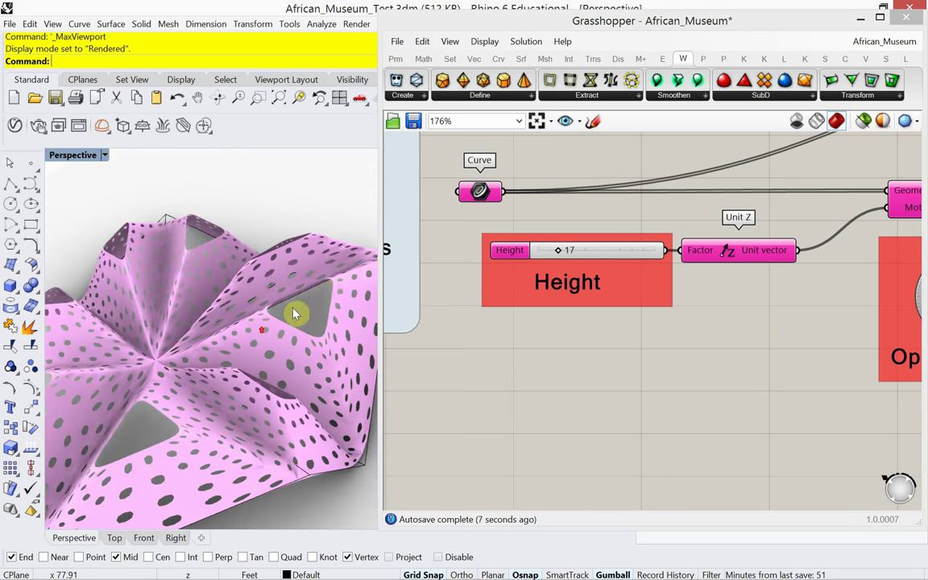
Step: Add Weaverbird's Mesh Thicken, feed it the Loop Subdivision output, and connect its output to Custom Preview's Geometry input in place of the direct link
scroll(499, 327, "down", 7)
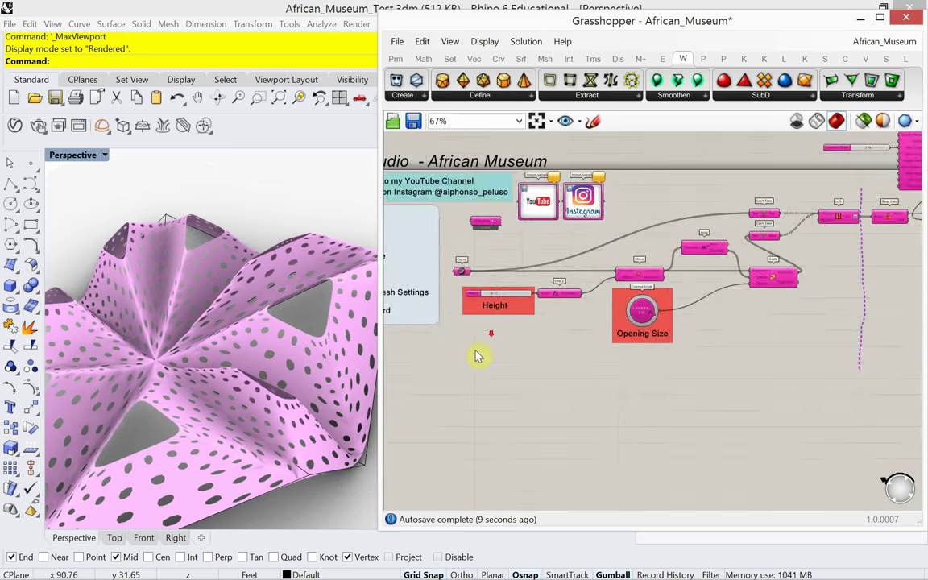
scroll(270, 403, "down", 5)
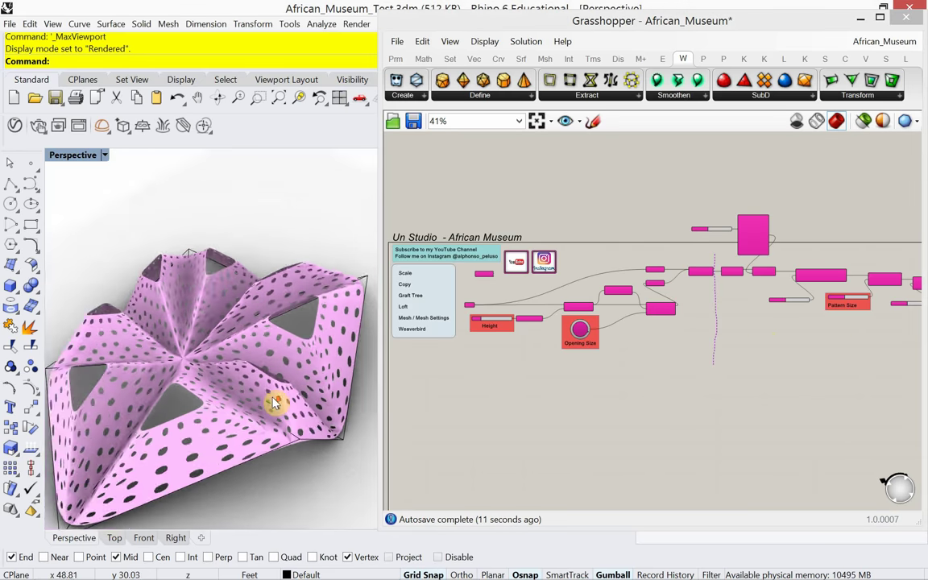
right_click_drag(820, 369, 690, 359)
scroll(674, 359, "up", 3)
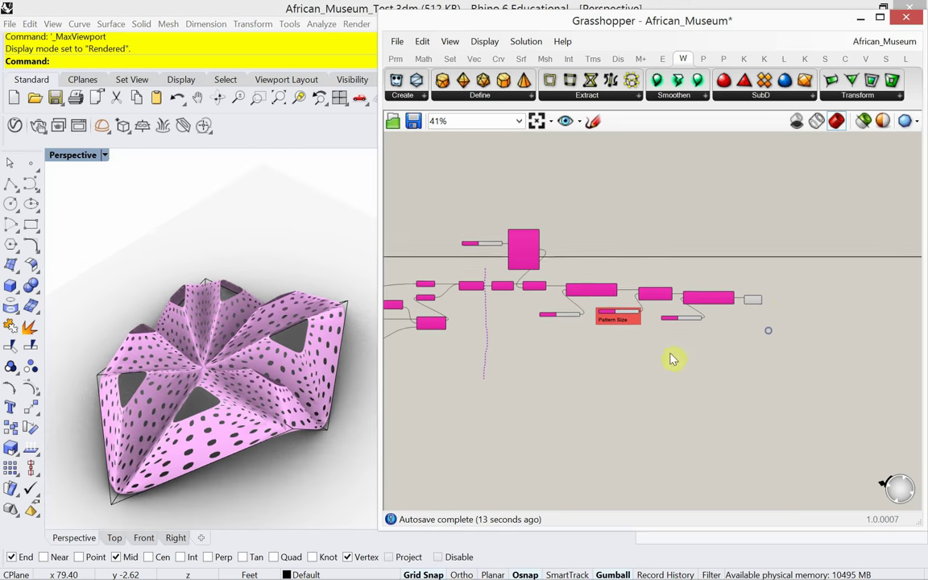
scroll(766, 299, "up", 4)
right_click_drag(762, 304, 636, 356)
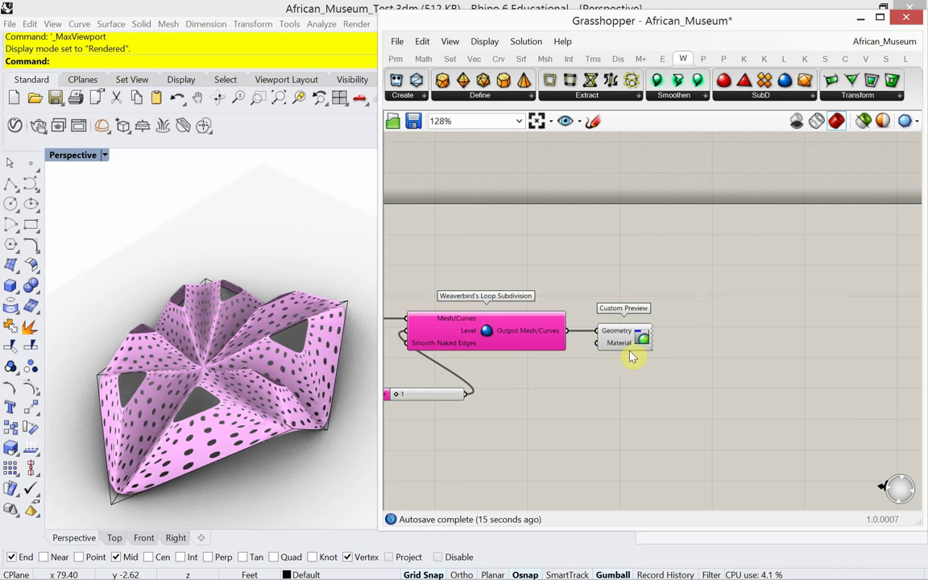
left_click_drag(637, 354, 708, 354)
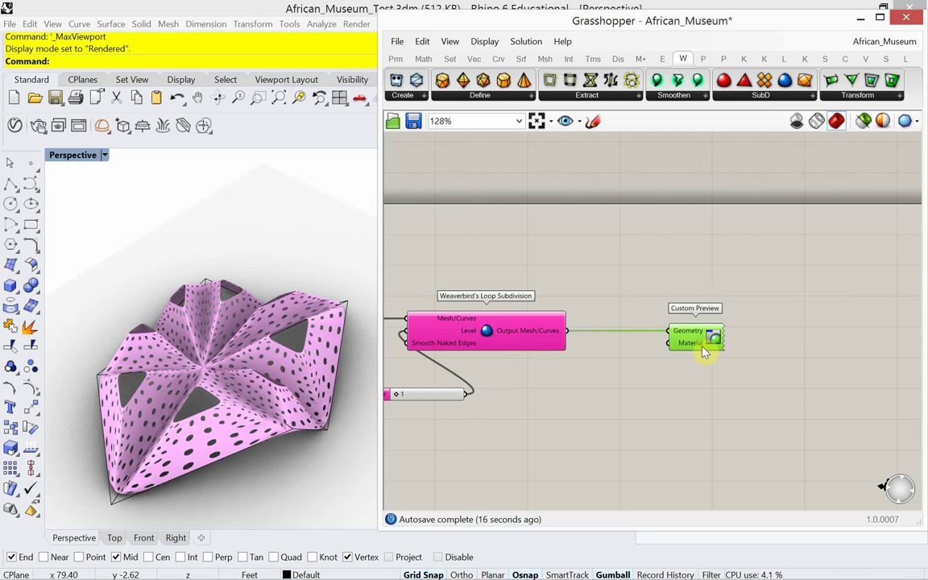
left_click(867, 101)
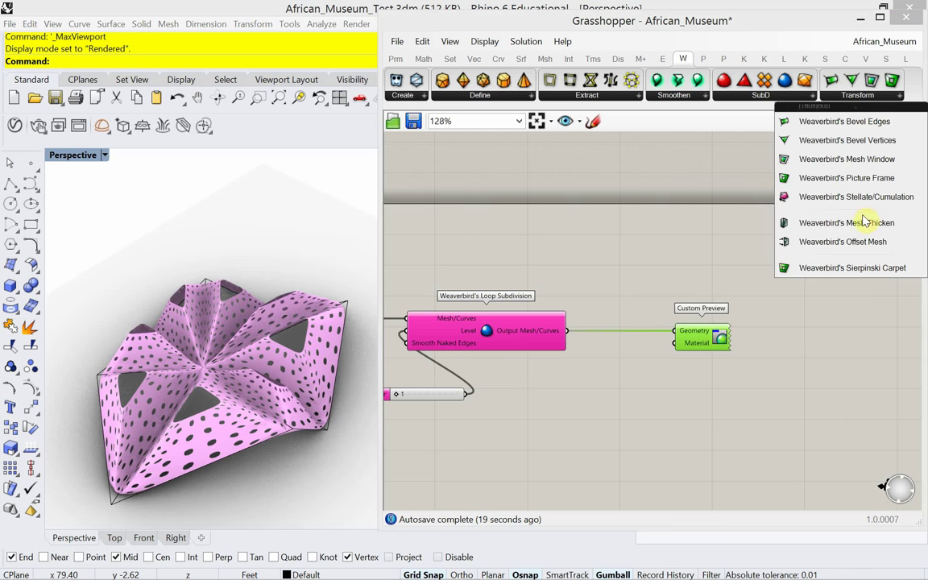
left_click_drag(865, 223, 630, 406)
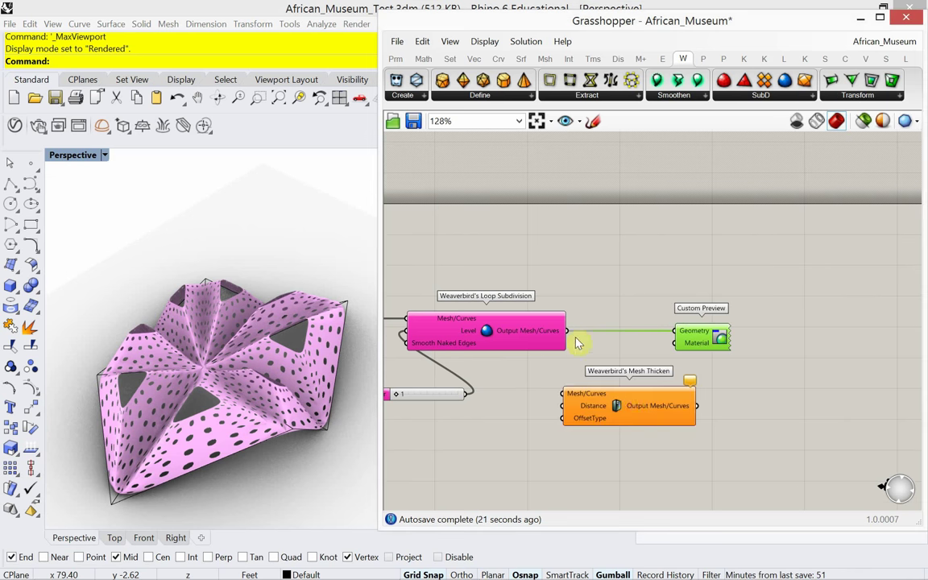
left_click_drag(567, 331, 562, 393)
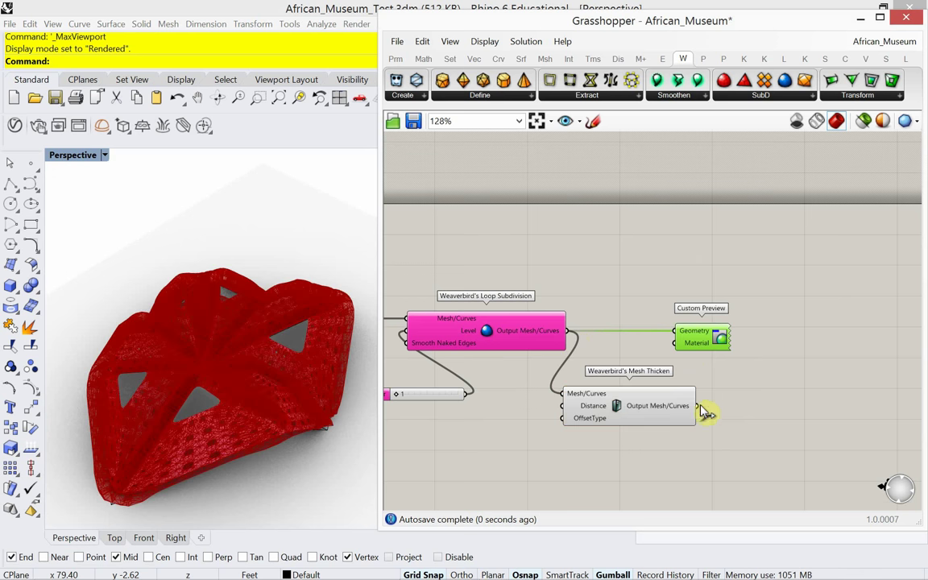
left_click_drag(681, 356, 675, 331)
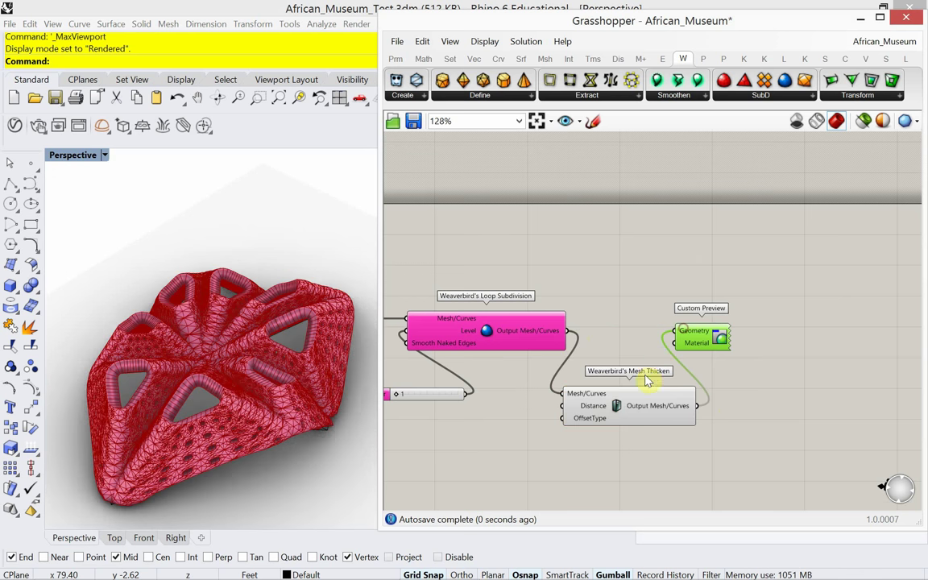
Step: Turn off the preview of Weaverbird's Mesh Thicken and arrange it in a row between Loop Subdivision and Custom Preview
left_click(637, 407)
right_click(637, 413)
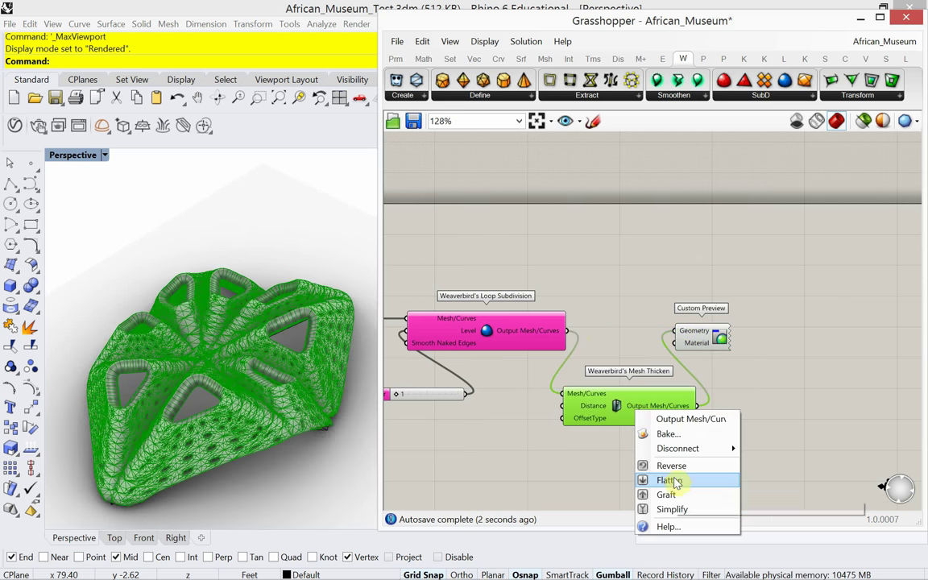
left_click(632, 342)
right_click(645, 339)
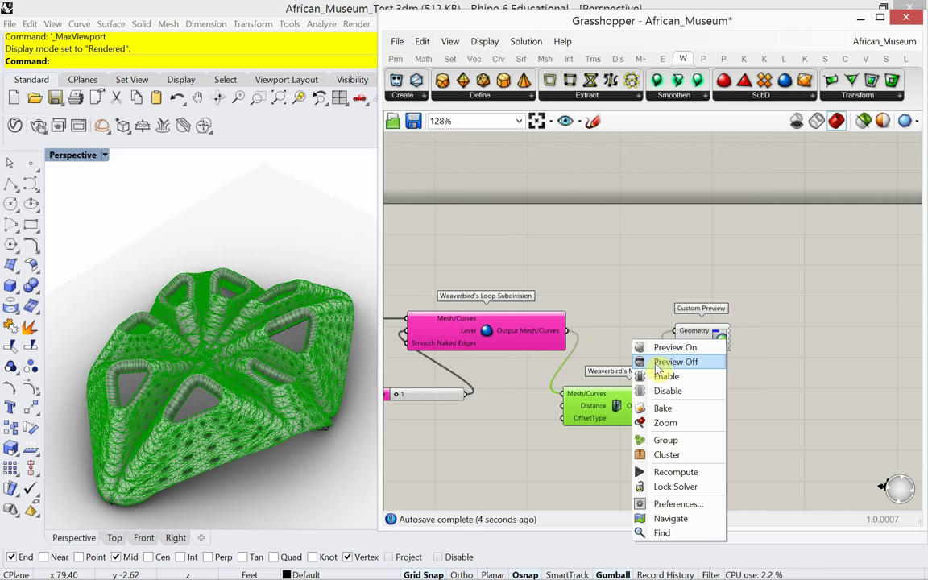
left_click(662, 363)
left_click_drag(716, 341, 799, 337)
left_click_drag(689, 391, 790, 356)
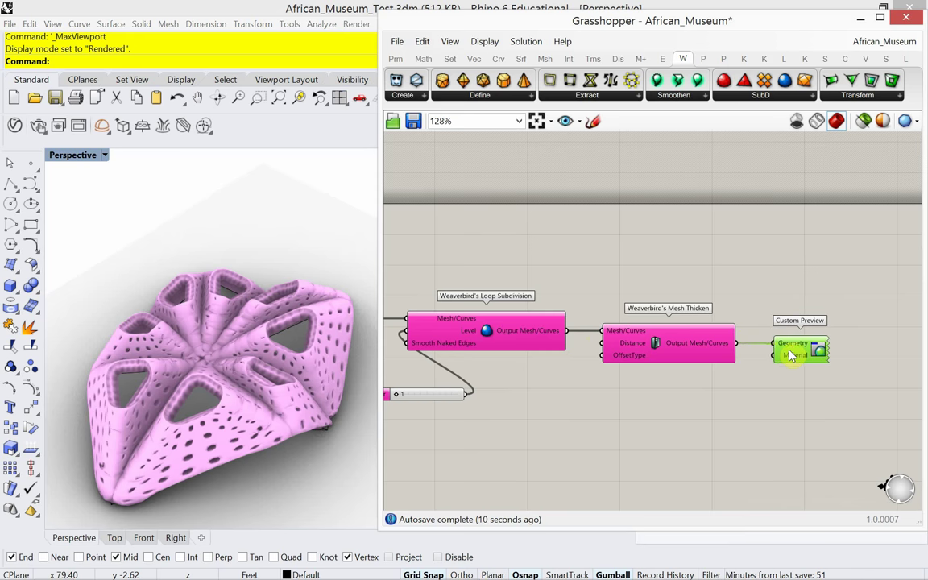
Step: Create a number slider with the value 1.555 and connect it to Mesh Thicken's Distance input
scroll(639, 362, "up", 3)
mouse_move(662, 324)
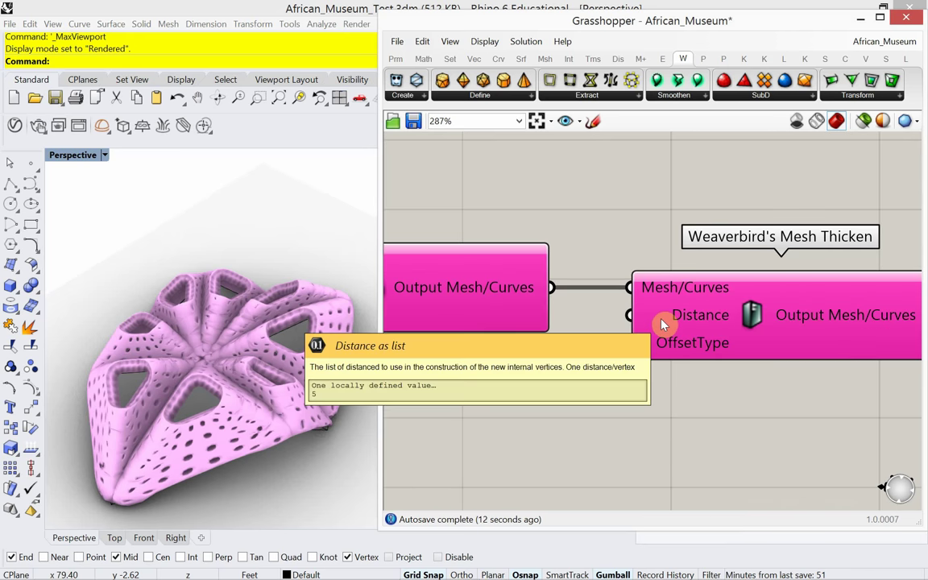
double_click(563, 450)
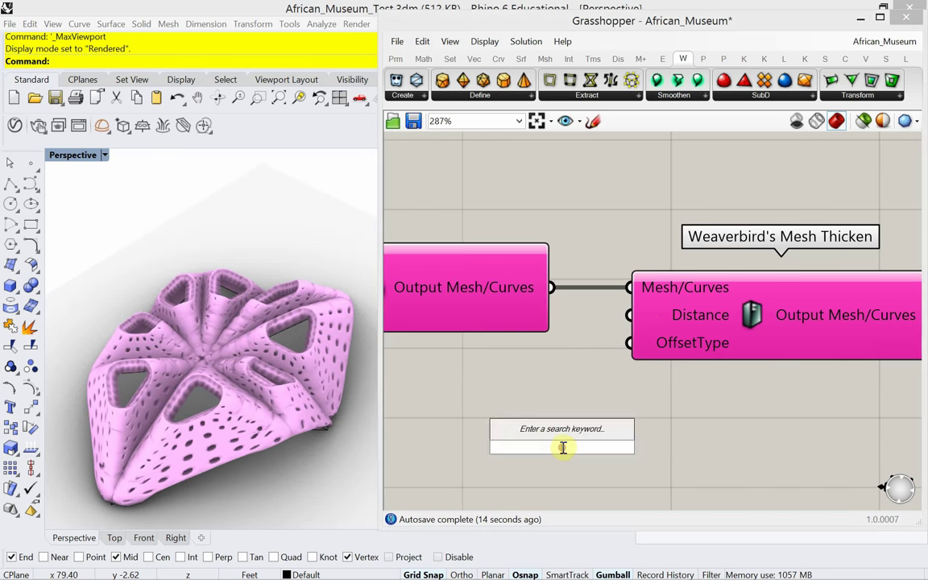
type("1.555")
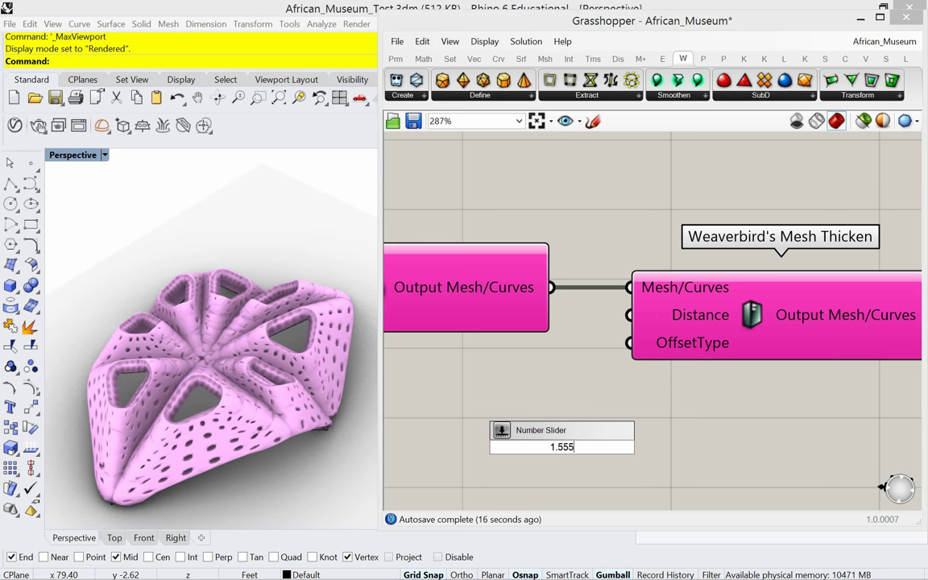
key("Return")
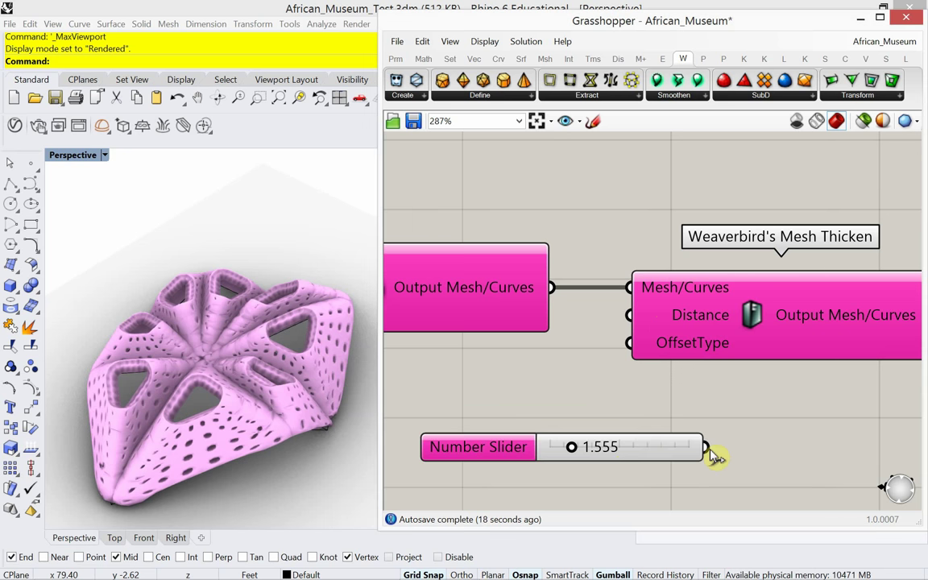
left_click_drag(714, 455, 628, 317)
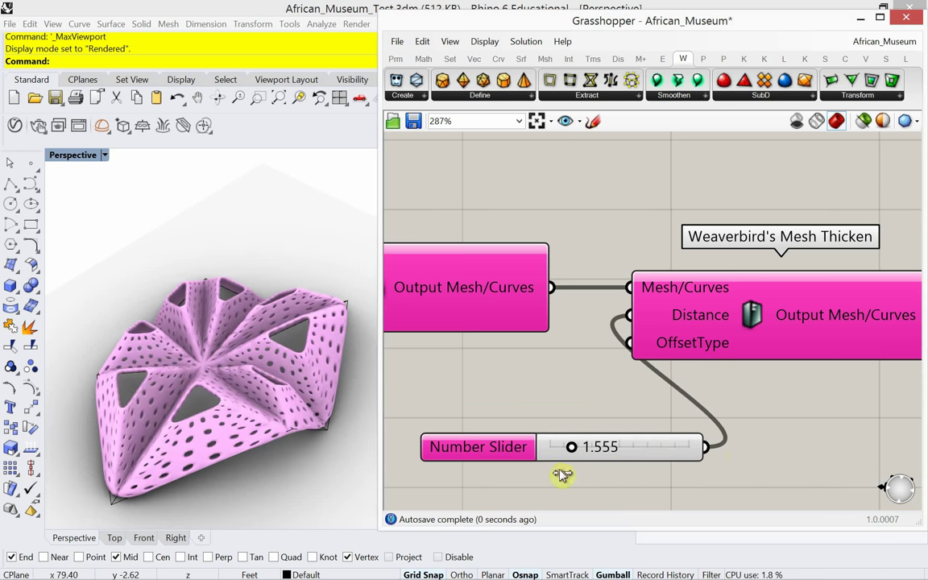
mouse_move(566, 452)
left_mouse_down()
mouse_move(555, 453)
mouse_move(587, 453)
mouse_move(571, 447)
left_mouse_up()
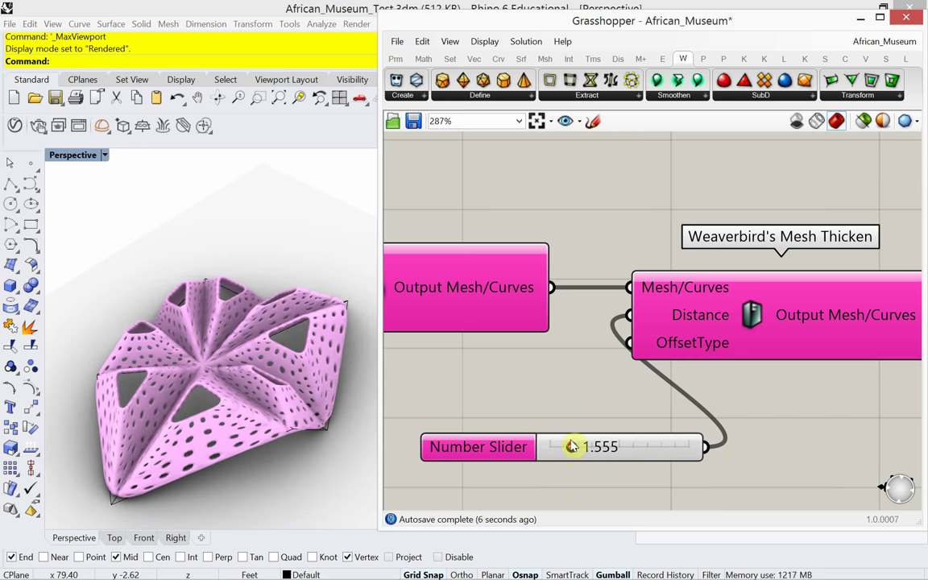
Step: Set the slider feeding Min Count of the Settings (Custom) component to 3, and inspect the updated roof mesh
right_click_drag(206, 389, 228, 352)
scroll(525, 353, "down", 8)
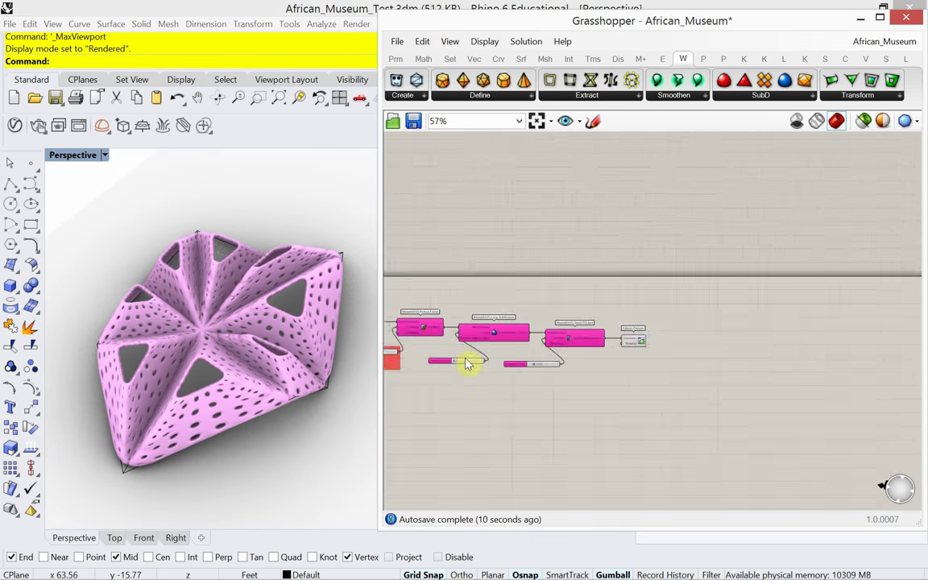
scroll(469, 362, "up", 3)
scroll(518, 294, "up", 6)
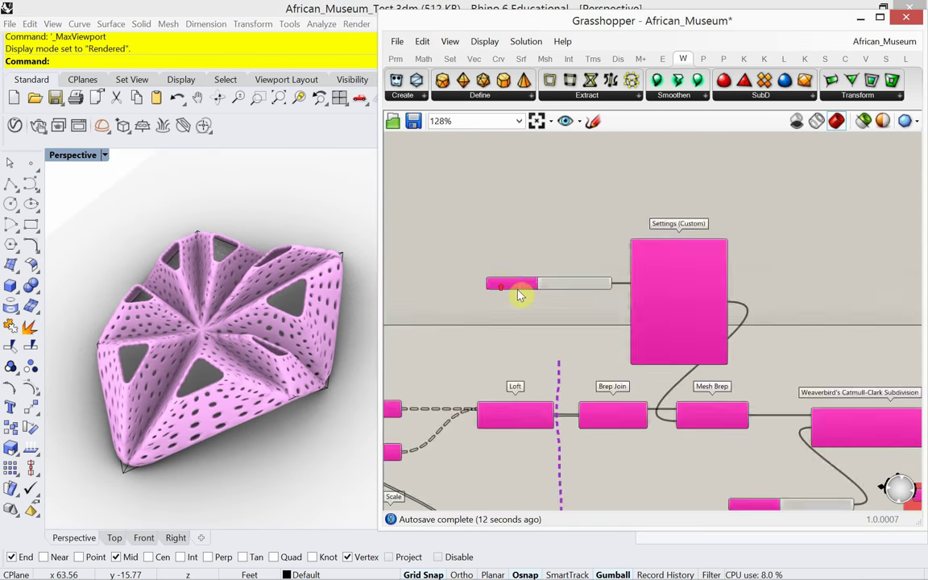
left_click_drag(585, 278, 558, 288)
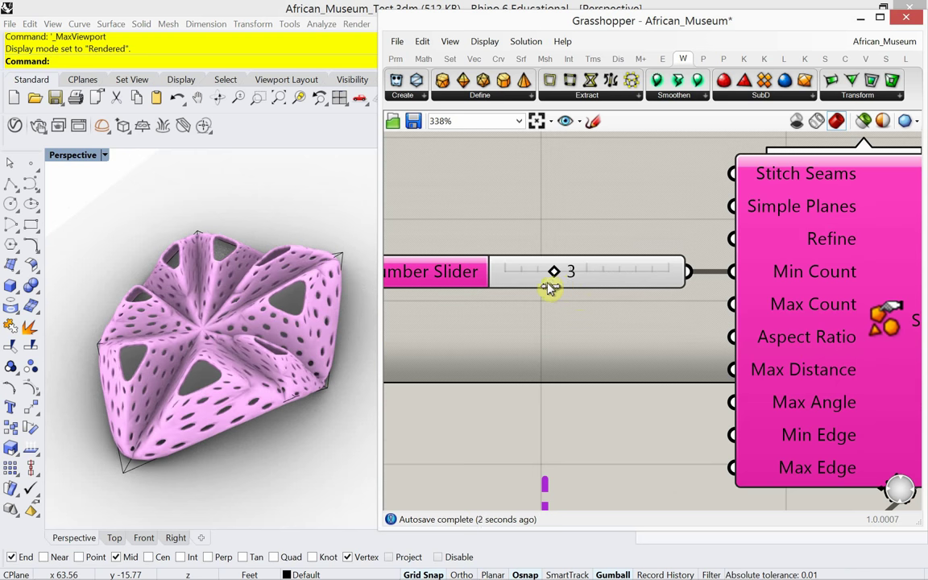
mouse_move(547, 288)
left_mouse_down()
mouse_move(532, 290)
mouse_move(551, 287)
left_mouse_up()
mouse_move(214, 374)
right_mouse_down()
mouse_move(192, 394)
mouse_move(226, 387)
right_mouse_up()
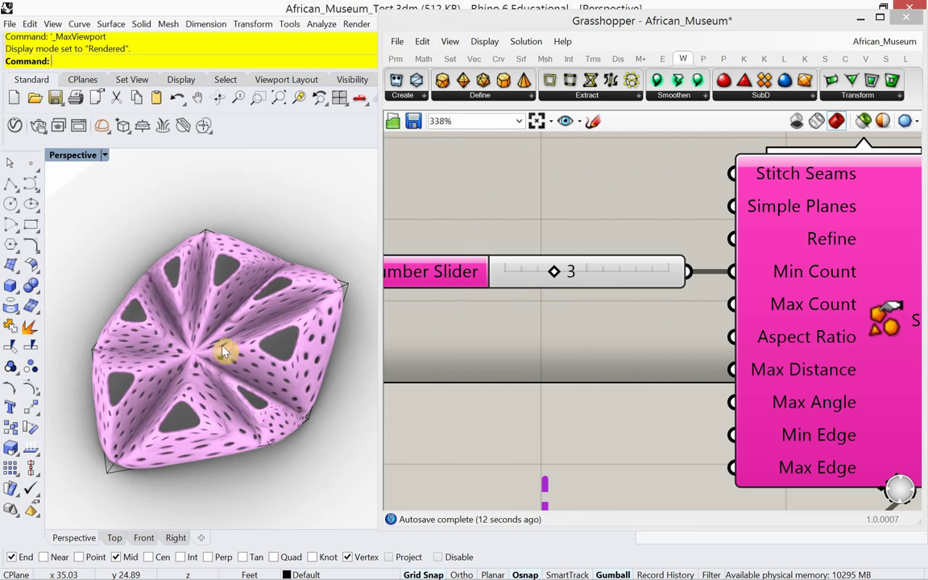
Step: Switch the Perspective viewport to Wireframe display and select the eight triangular base curves beneath the roof
left_click(105, 155)
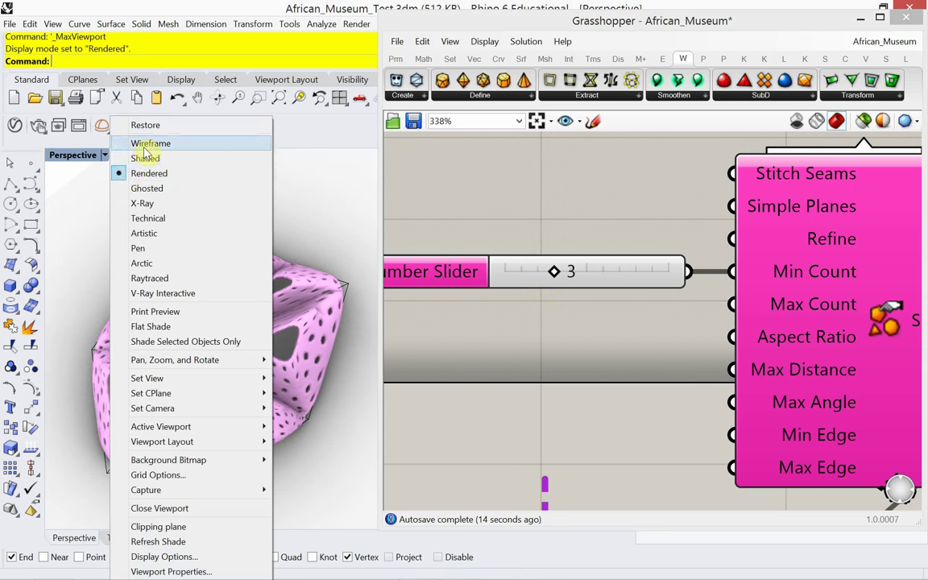
left_click(142, 146)
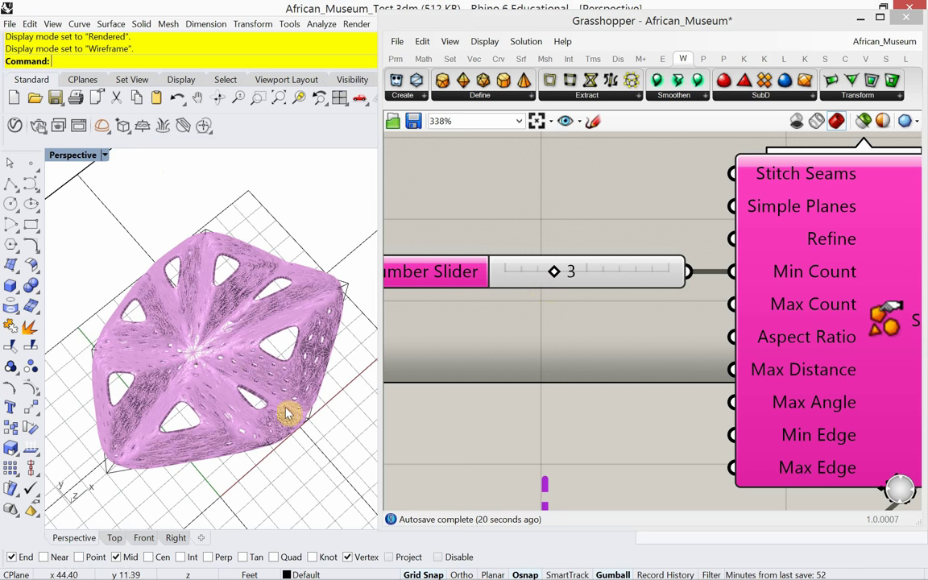
left_click(322, 354)
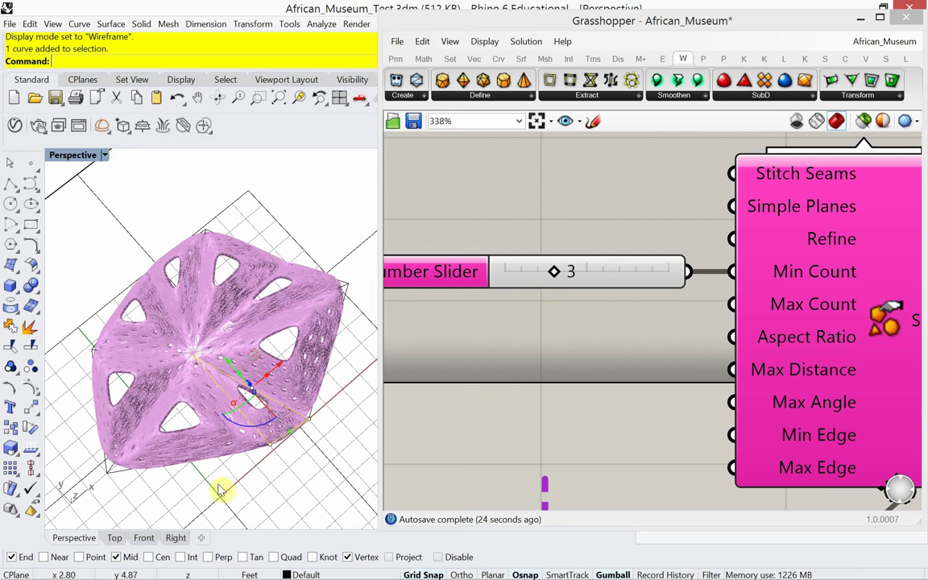
right_click_drag(218, 490, 314, 191)
left_click(296, 356)
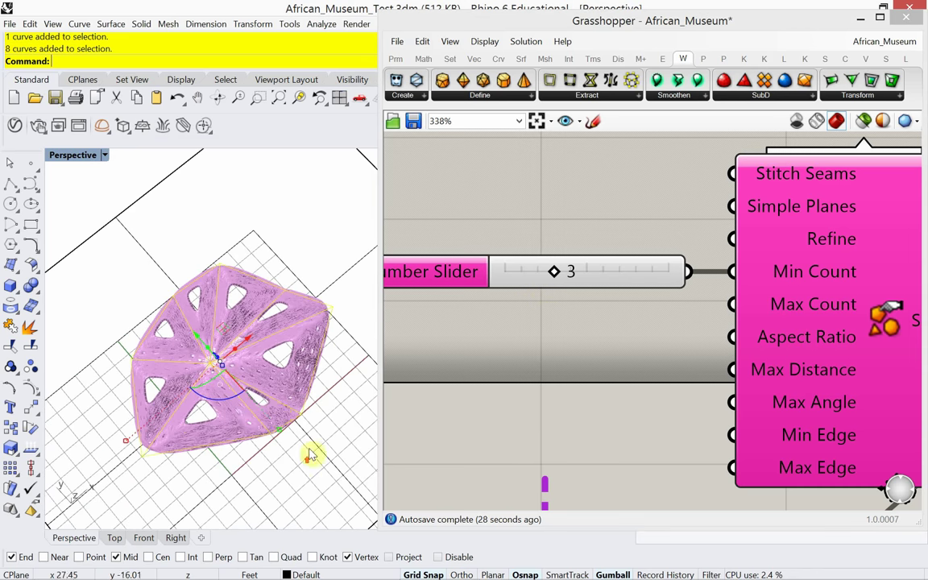
scroll(290, 419, "up", 3)
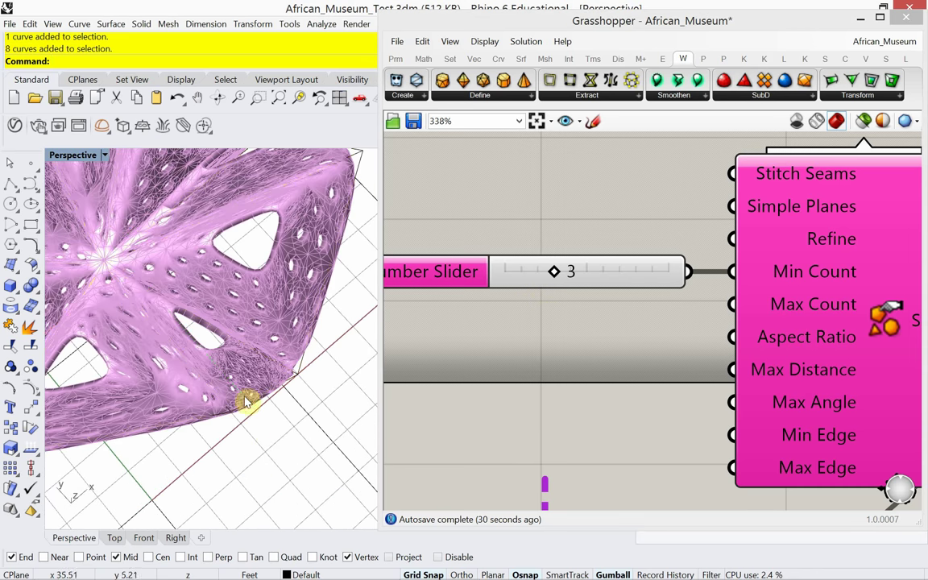
left_click(228, 429)
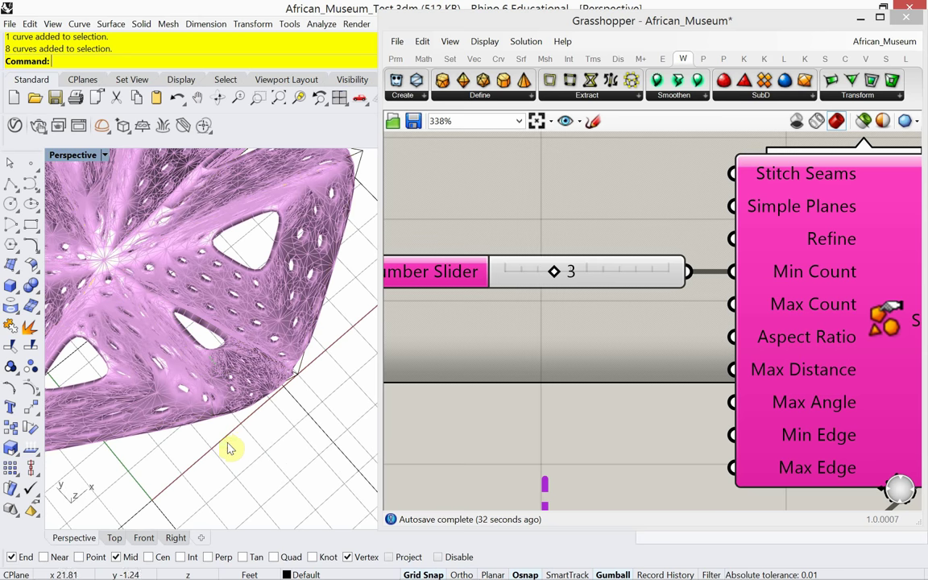
scroll(259, 384, "down", 4)
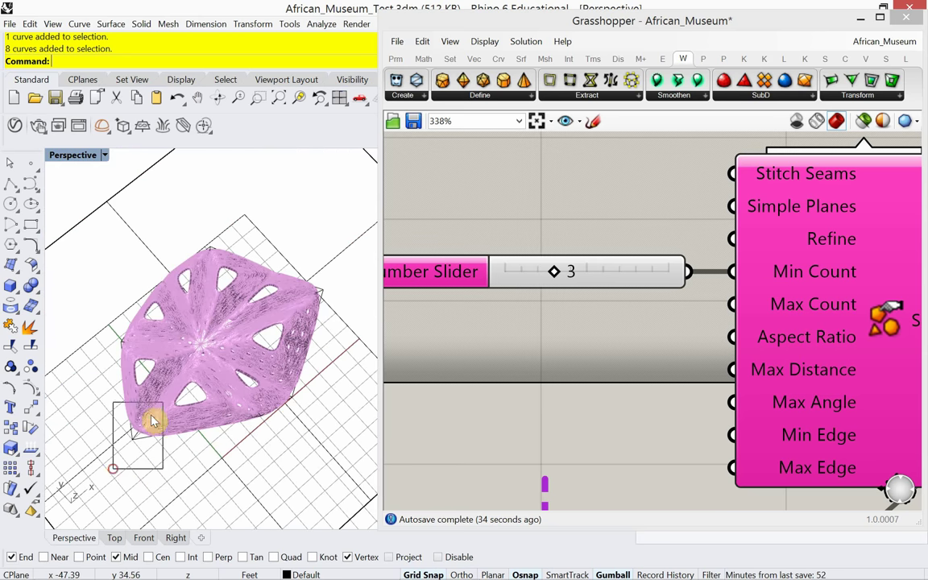
left_click_drag(153, 421, 338, 220)
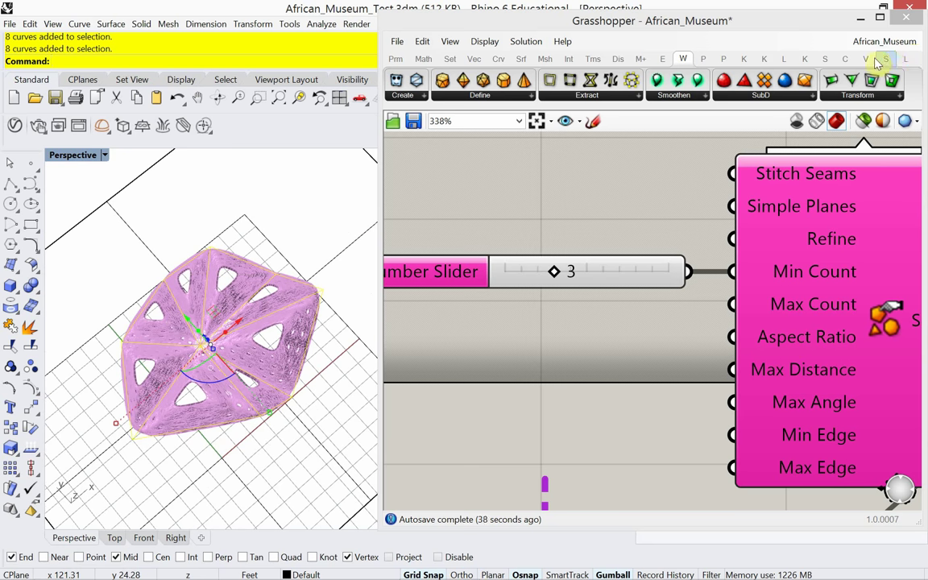
Step: Save the African_Museum definition and close the Grasshopper window
left_click(397, 41)
left_click(420, 112)
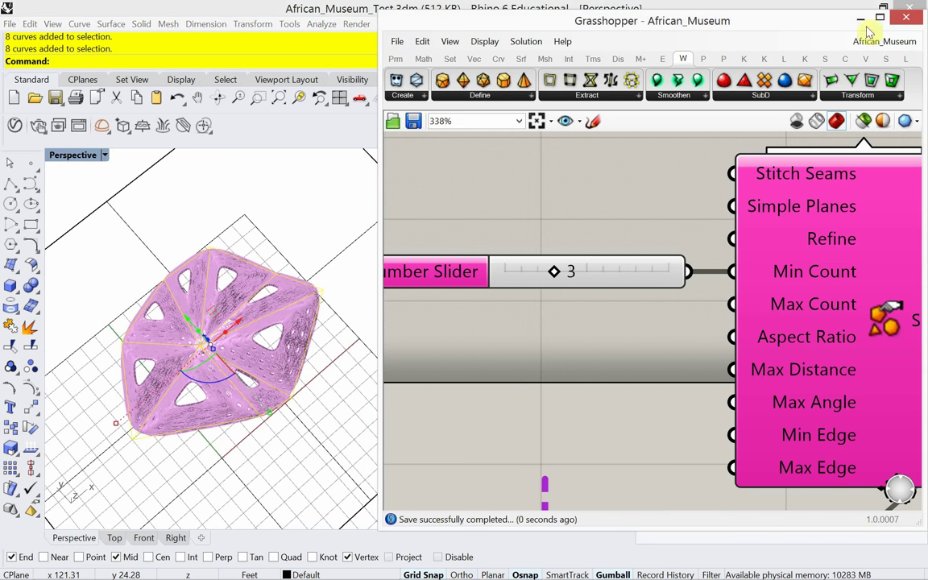
mouse_move(885, 42)
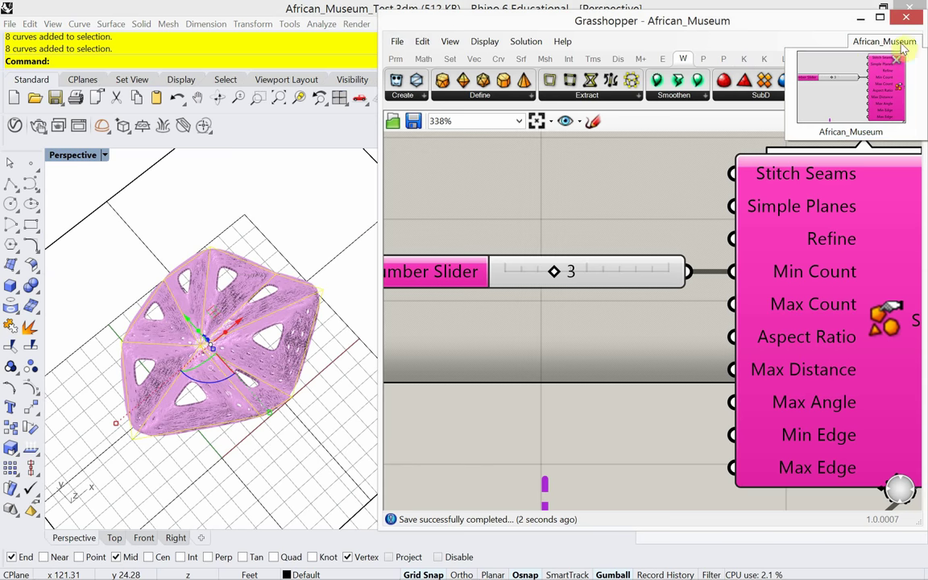
left_click(908, 19)
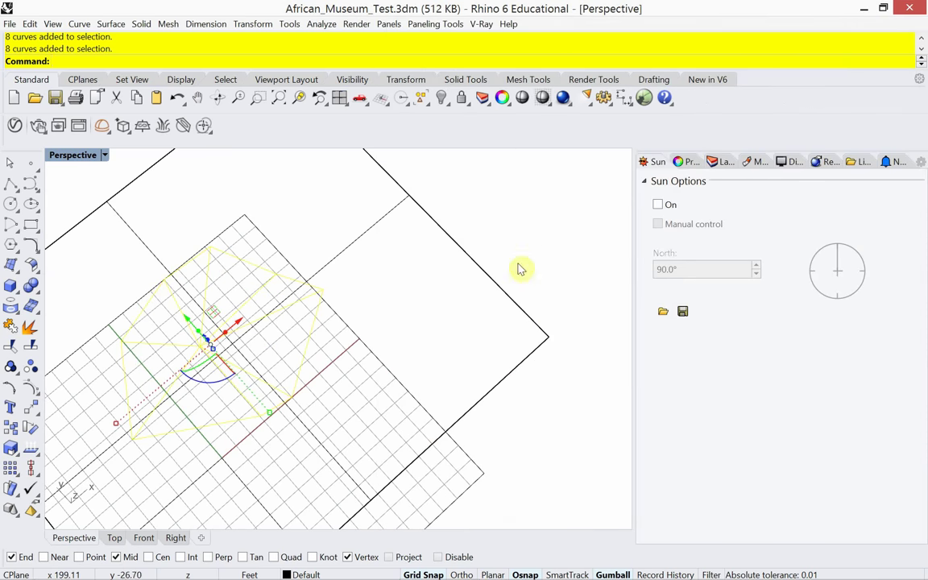
Step: Hide the large ground surface surrounding the eight triangular base curves
left_click(501, 293)
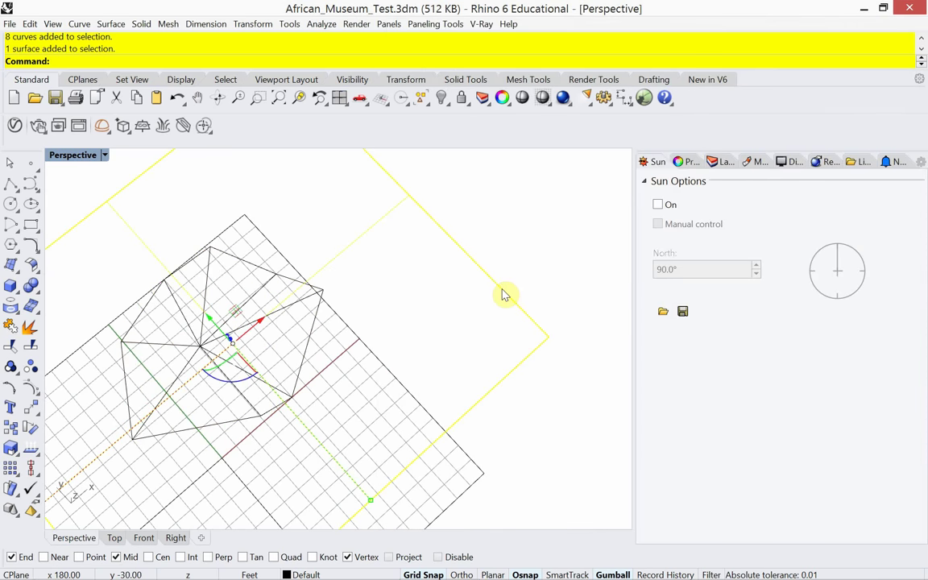
key("Return")
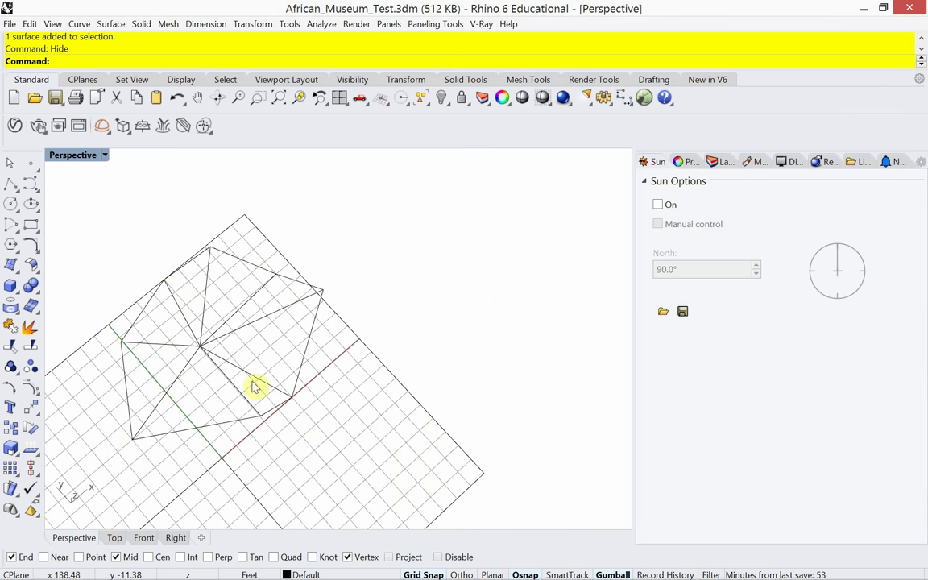
scroll(239, 433, "up", 3)
scroll(239, 432, "down", 5)
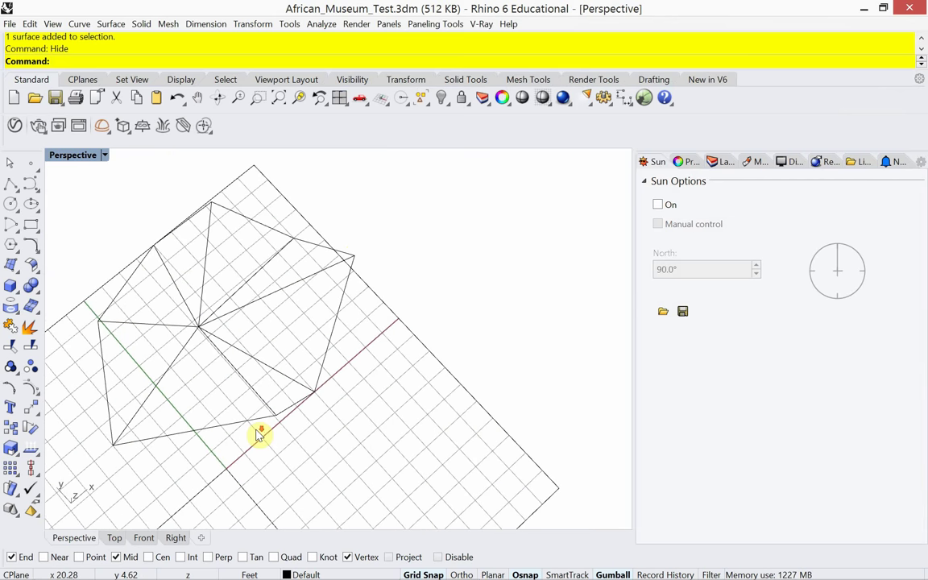
Step: Check the Perspective viewport in Rendered and Shaded modes before returning it to Wireframe, and hide the construction grid
left_click(106, 156)
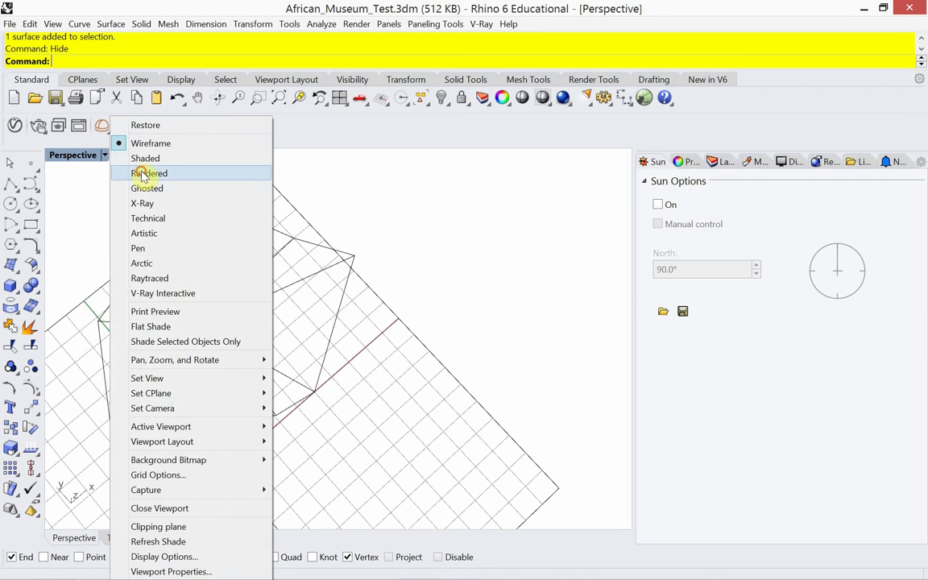
left_click(142, 174)
left_click(105, 155)
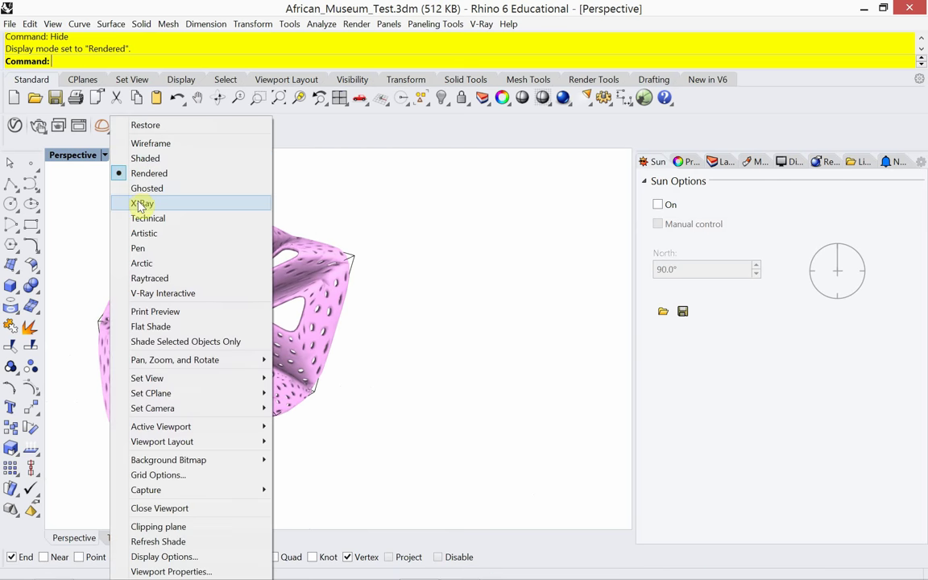
left_click(142, 159)
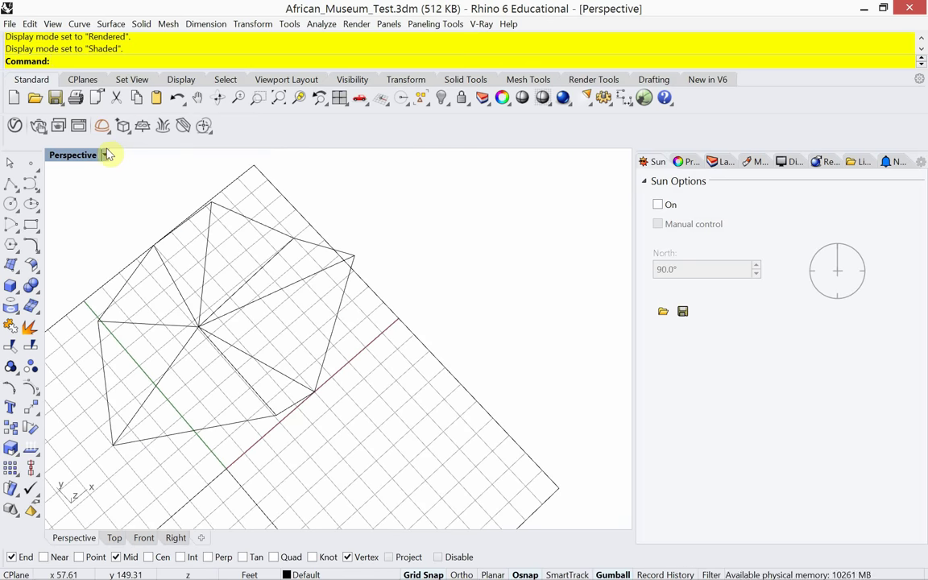
left_click(105, 154)
left_click(143, 145)
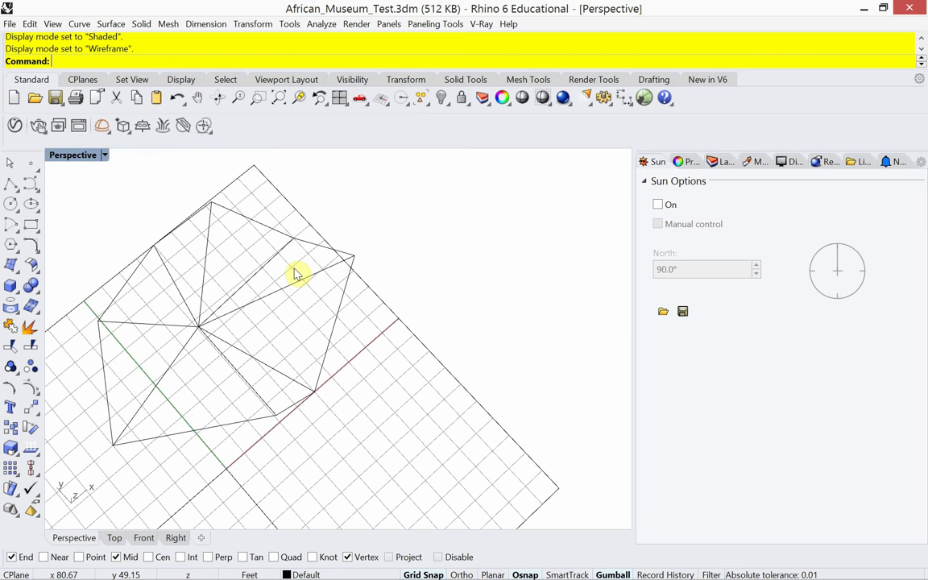
key("F7")
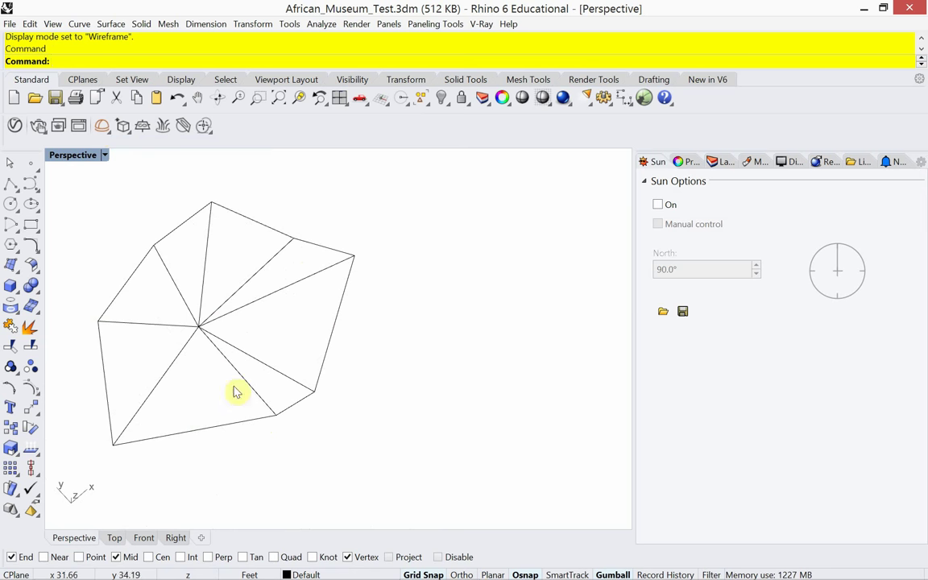
Step: Turn on control points for the eight base curves and move the two outer corners of the narrow triangle outward to widen it
left_click_drag(84, 466, 407, 176)
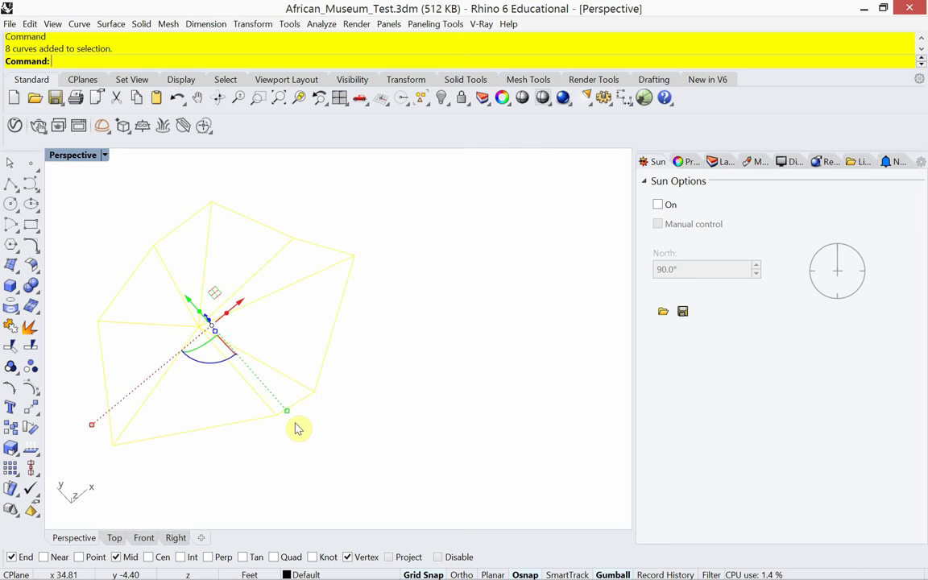
key("F10")
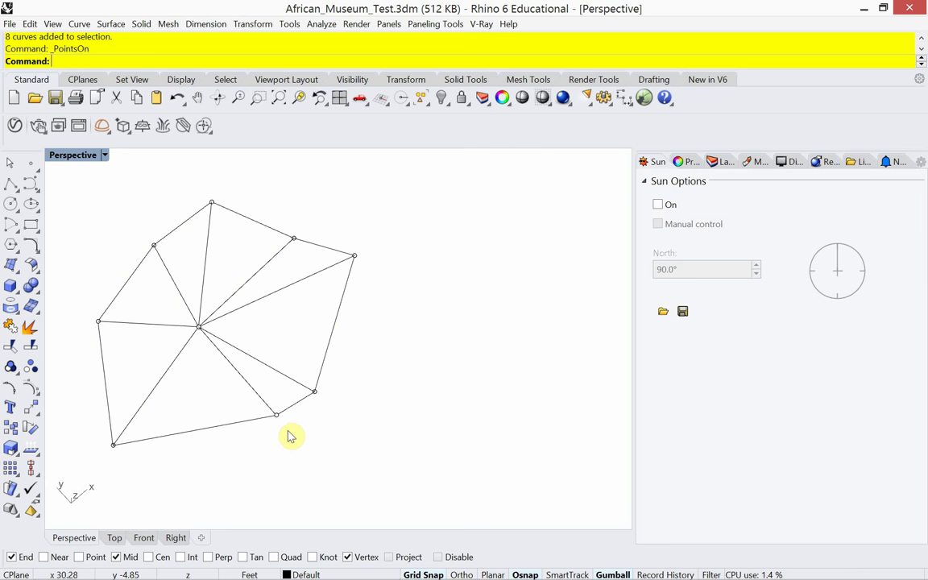
left_click_drag(260, 441, 363, 348)
left_click(367, 432)
scroll(364, 432, "down", 2)
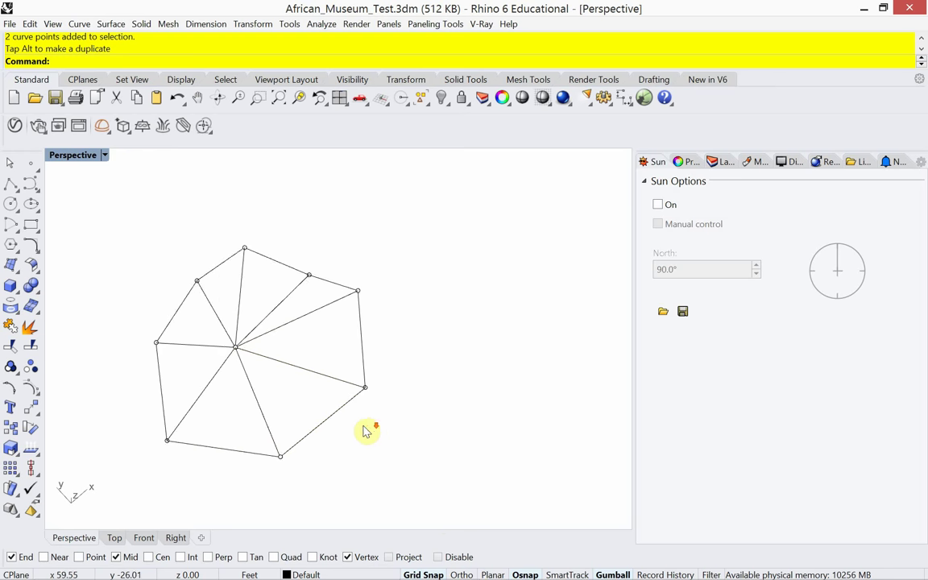
Step: Draw a closed triangular polyline on the widened triangle's outer edge, with its outer vertex at about x 50, y -70
right_click_drag(363, 432, 354, 385)
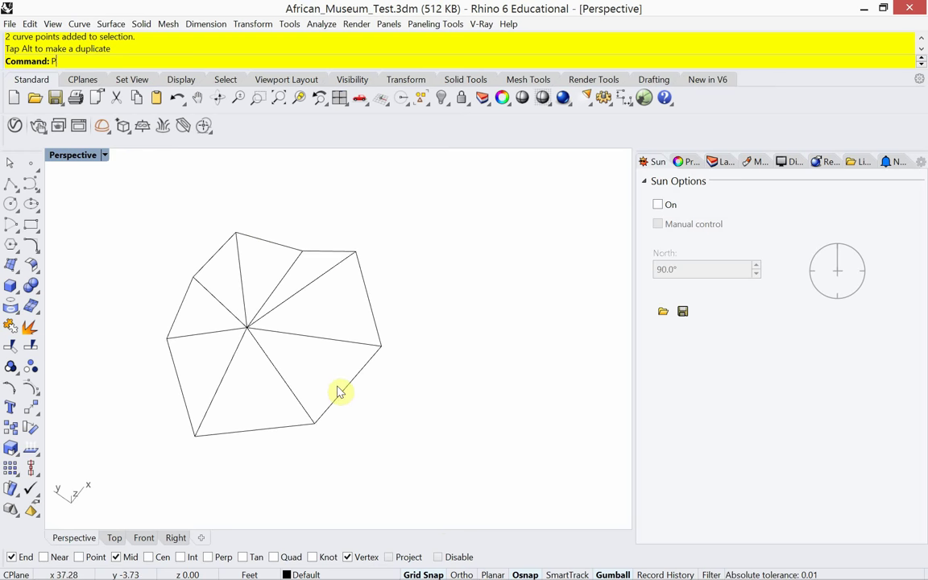
key("Return")
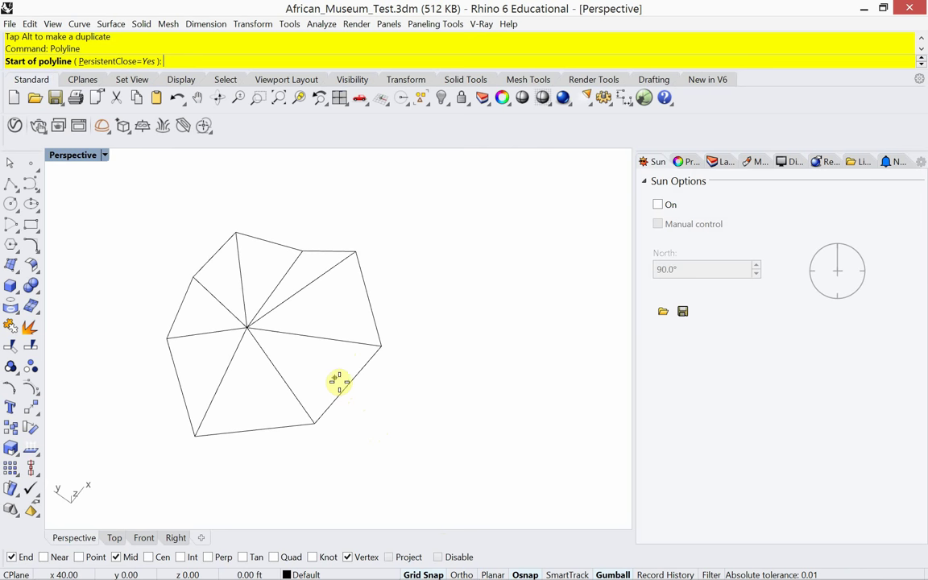
left_click(315, 421)
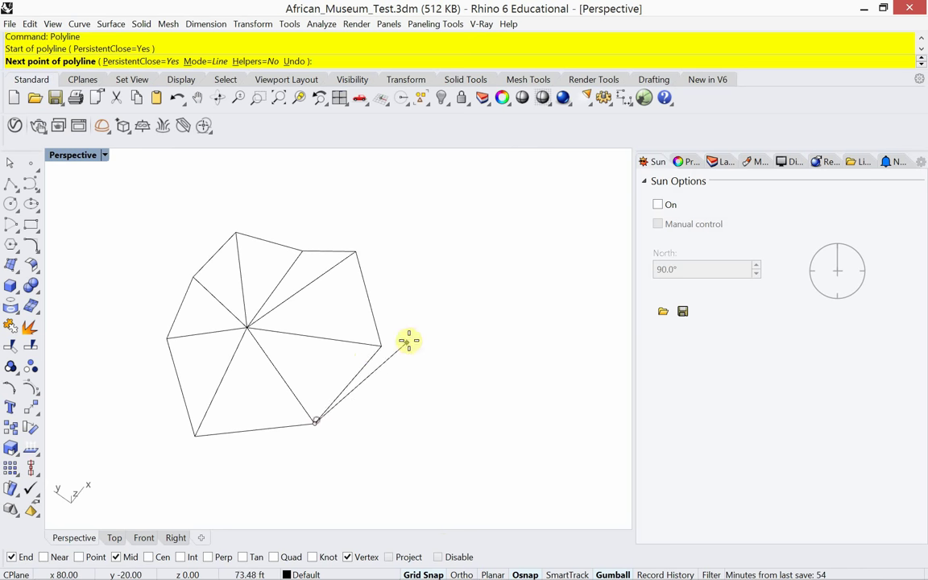
left_click(381, 346)
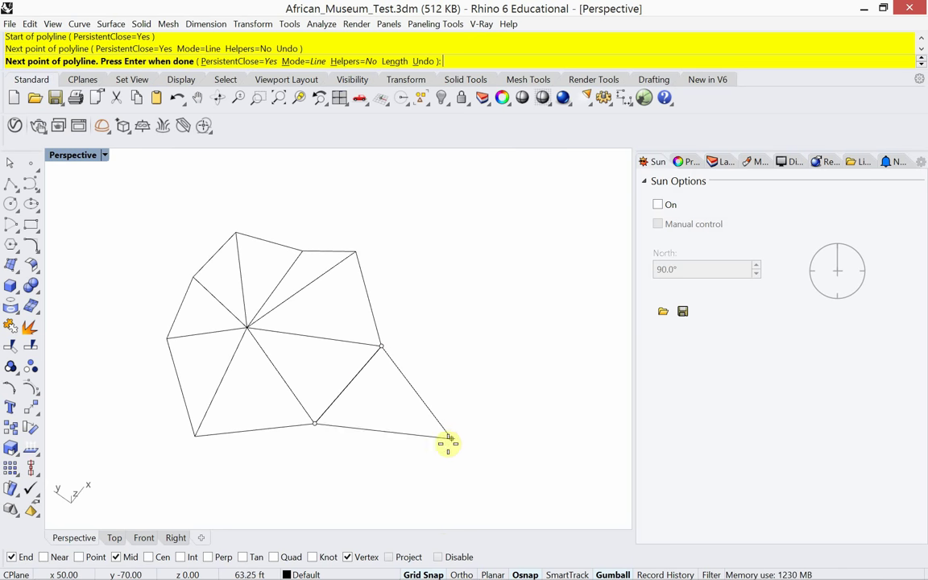
left_click(450, 439)
key("Return")
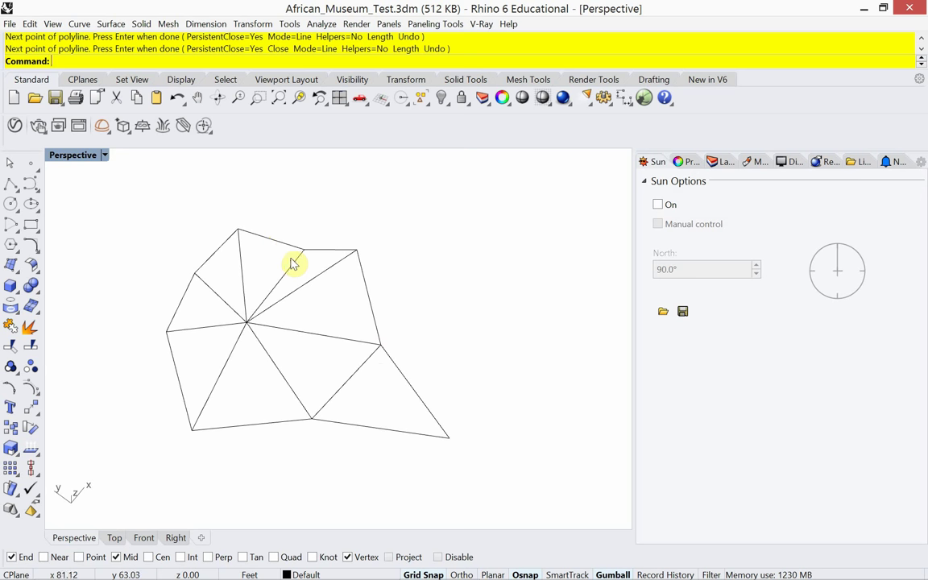
Step: Draw a second closed triangular polyline, pointing outward from the outer edge of the base triangle opposite the first added one
key("Return")
left_click(299, 249)
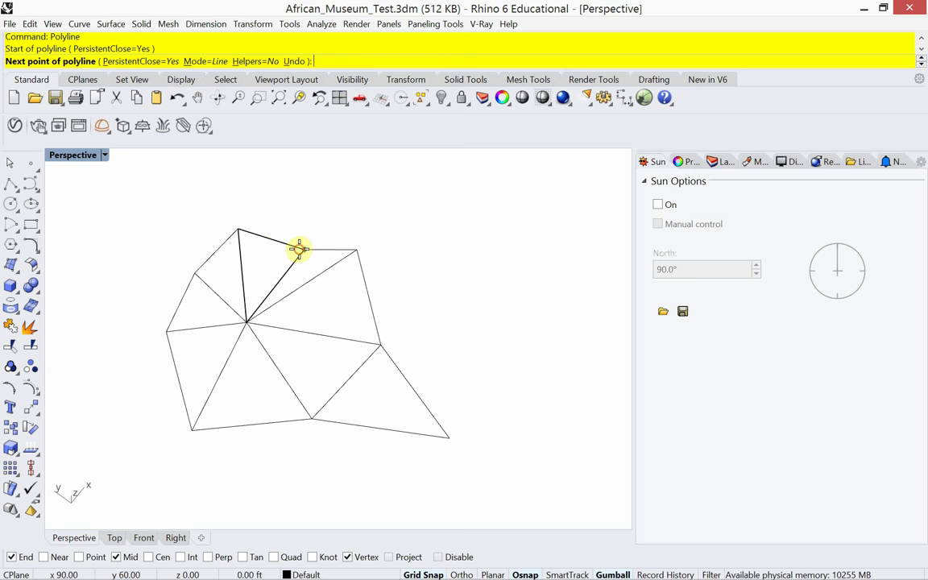
left_click(238, 229)
scroll(249, 286, "down", 3)
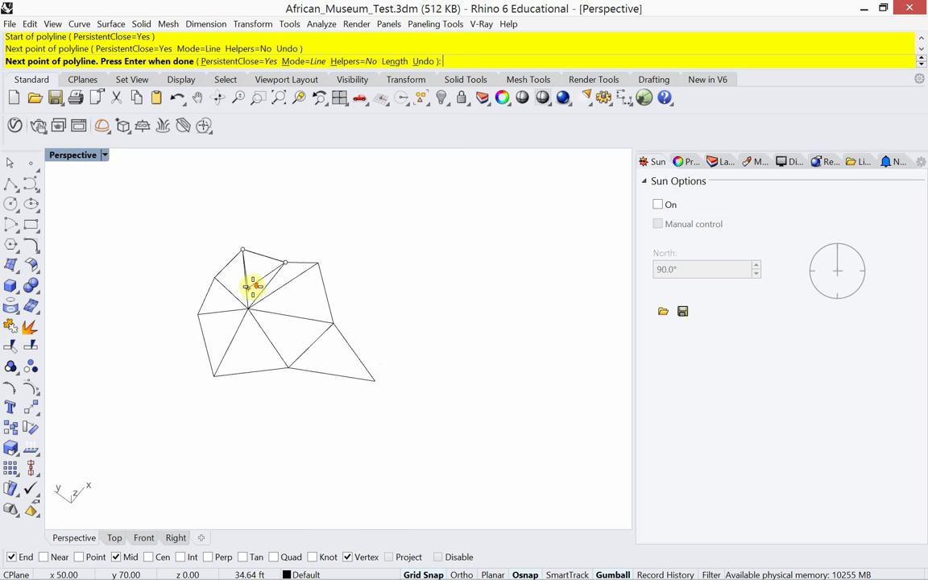
left_click(272, 209)
key("Return")
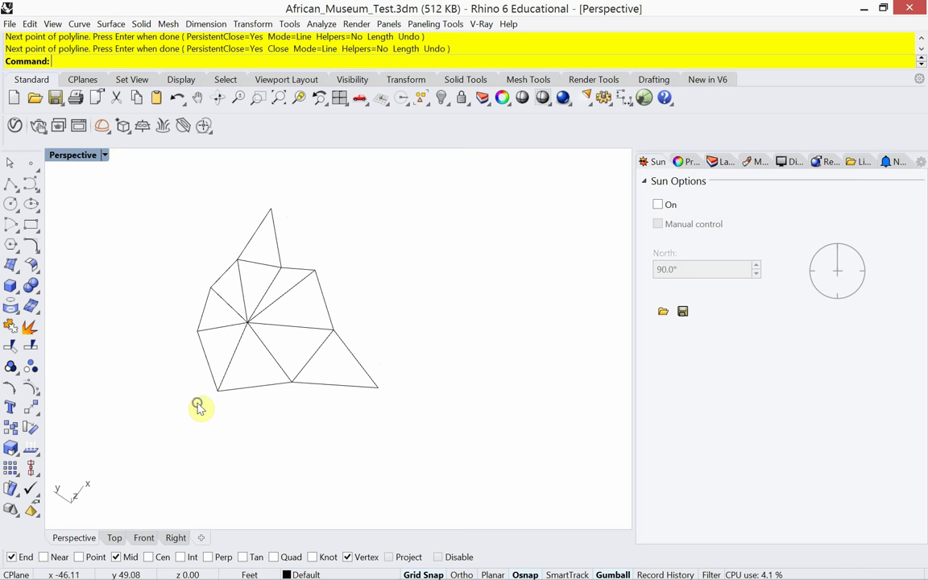
Step: Draw a third closed triangular polyline pointing outward from the edge of the base triangle next to the one bordering the previous bare side
key("Return")
left_click(218, 391)
left_click(200, 335)
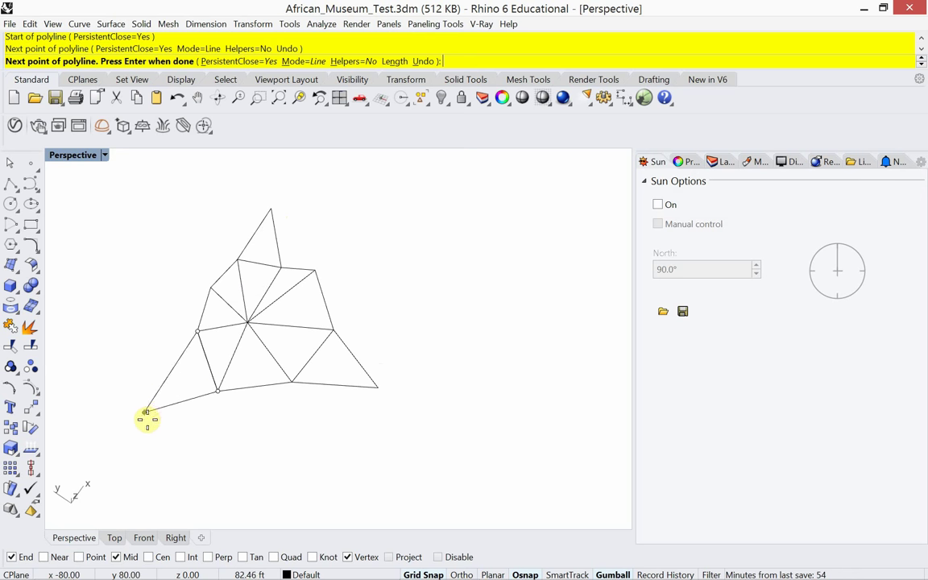
left_click(146, 428)
key("Return")
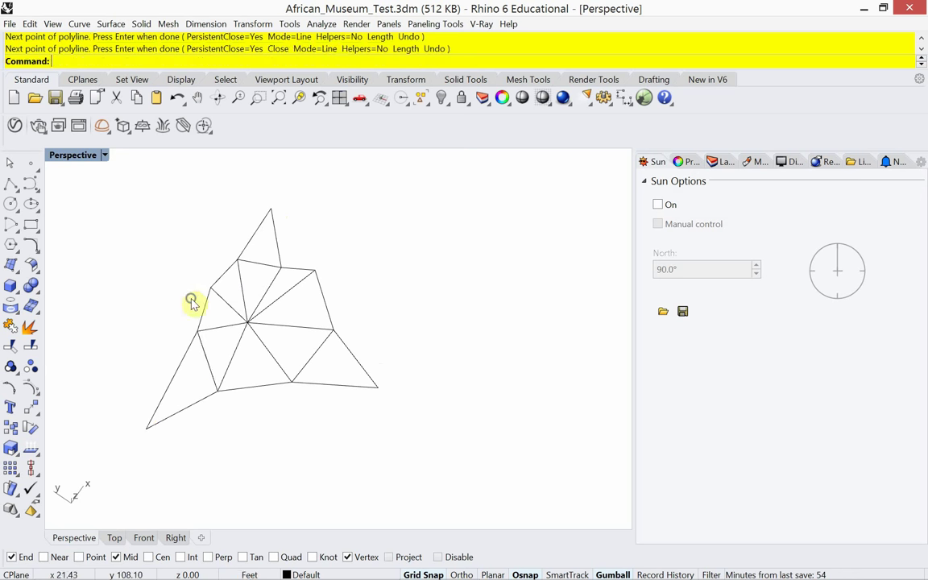
Step: Draw a fourth closed triangular polyline on the short outer base edge adjoining the third added triangle, with its tip pointing away from the centre
key("Return")
left_click(211, 288)
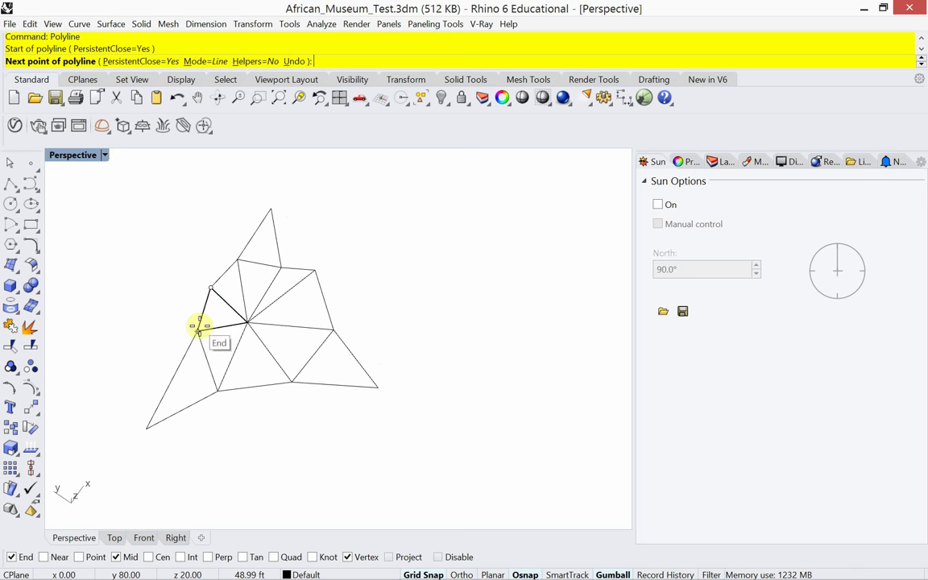
left_click(199, 324)
left_click(137, 239)
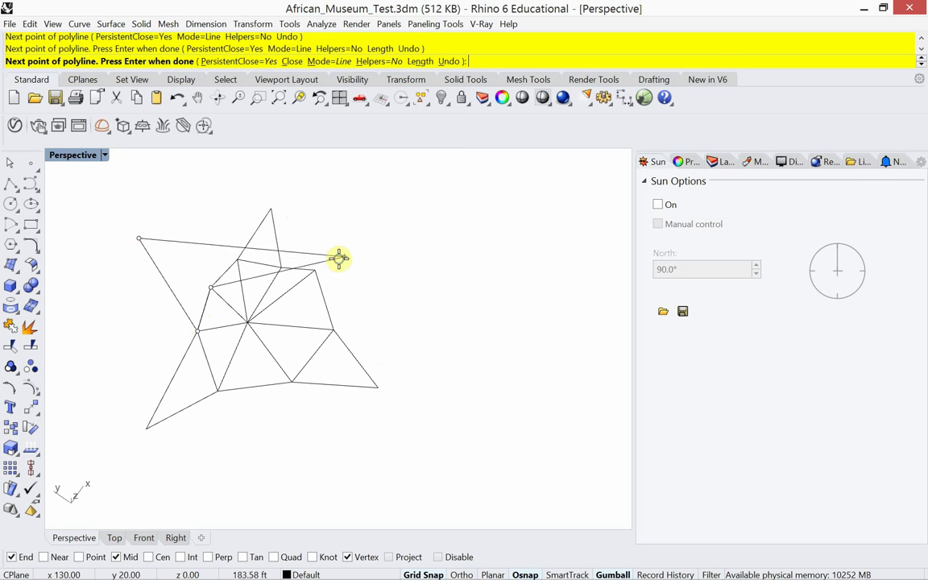
key("Return")
key("Return")
left_click(313, 269)
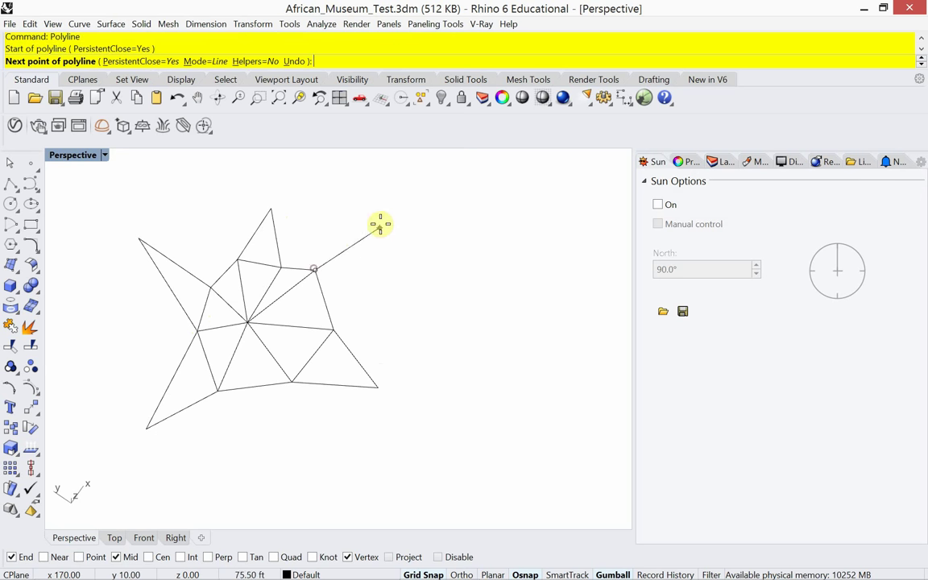
left_click(384, 219)
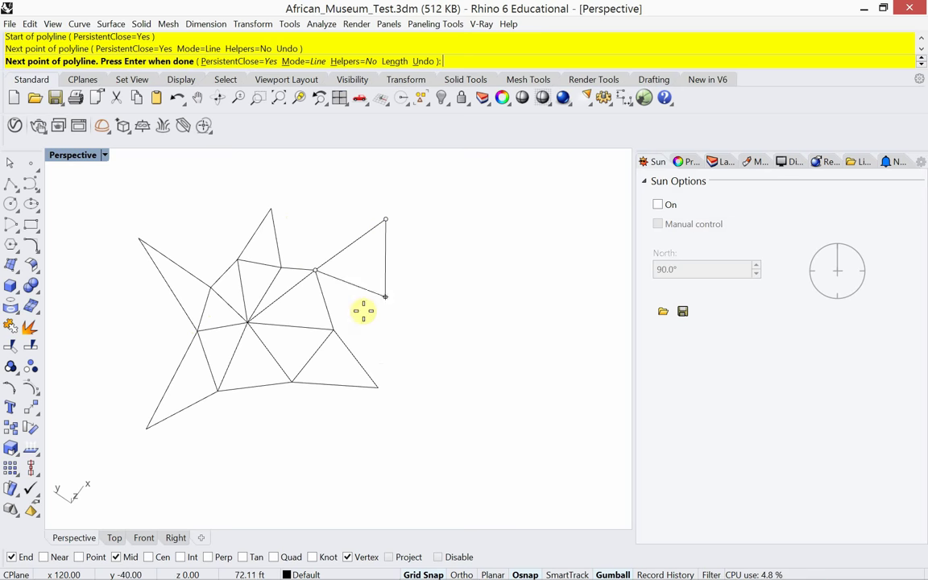
left_click(332, 328)
left_click(454, 277)
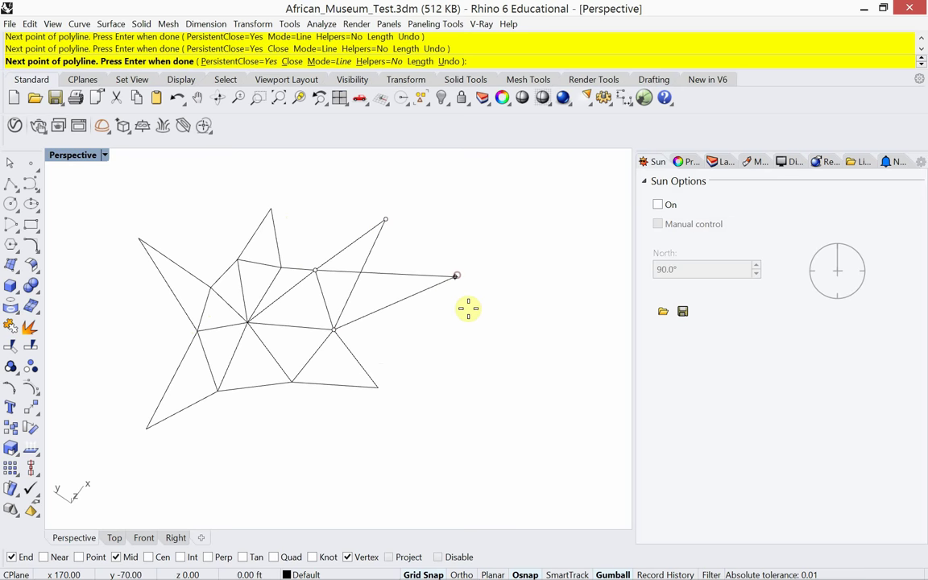
key("Return")
left_click(377, 246)
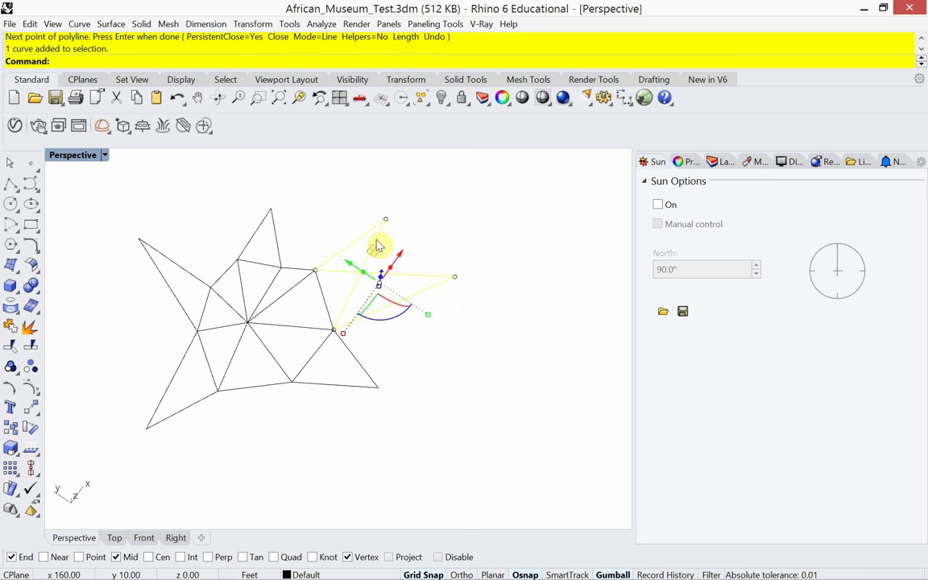
key("Delete")
Step: Draw a fifth closed triangular polyline on the remaining outer edge between the first two added triangles, with its tip pointing outward
key("Return")
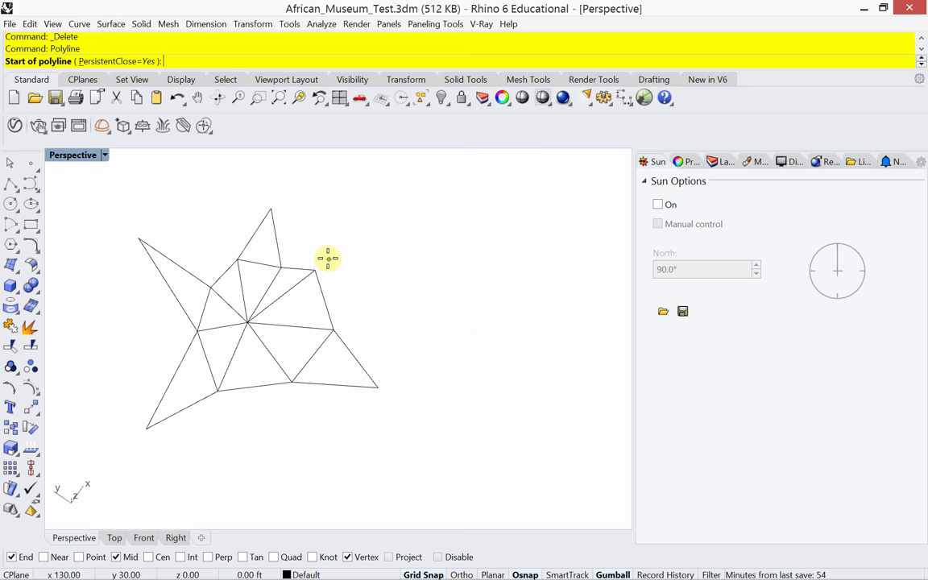
left_click(315, 270)
left_click(402, 216)
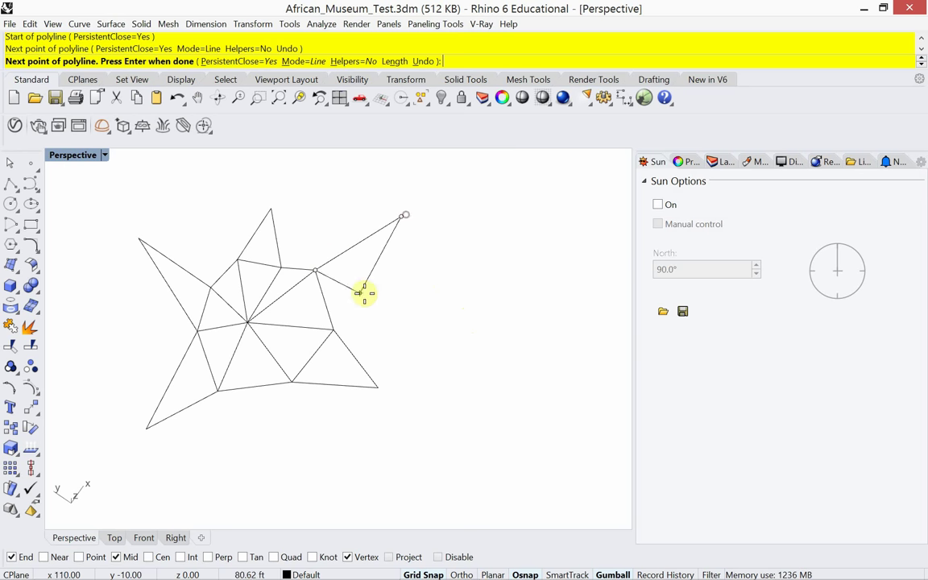
left_click(334, 327)
key("Return")
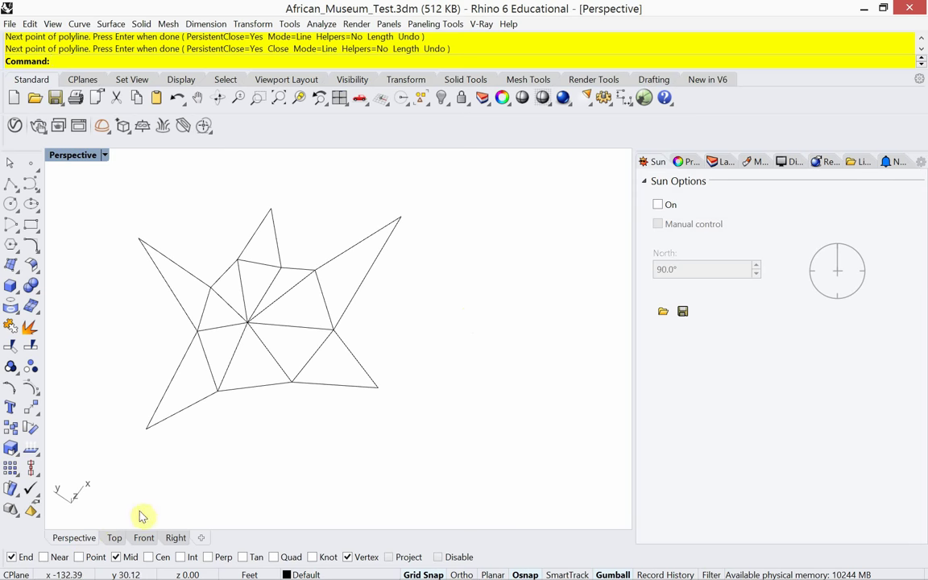
Step: Switch to Grasshopper and set the Curve parameter to reference multiple curves, picking all the base triangles and the five added ones
right_click_drag(226, 460, 278, 425)
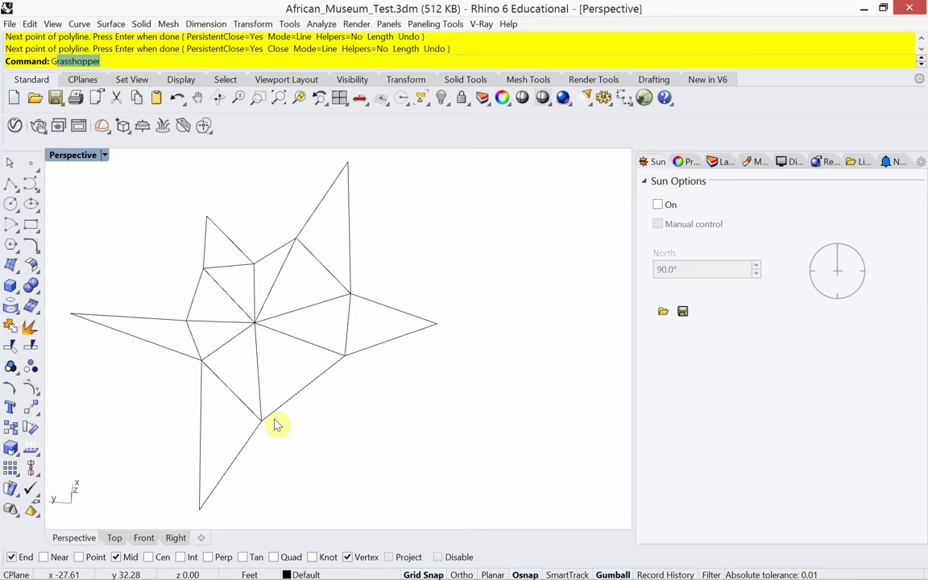
key("Return")
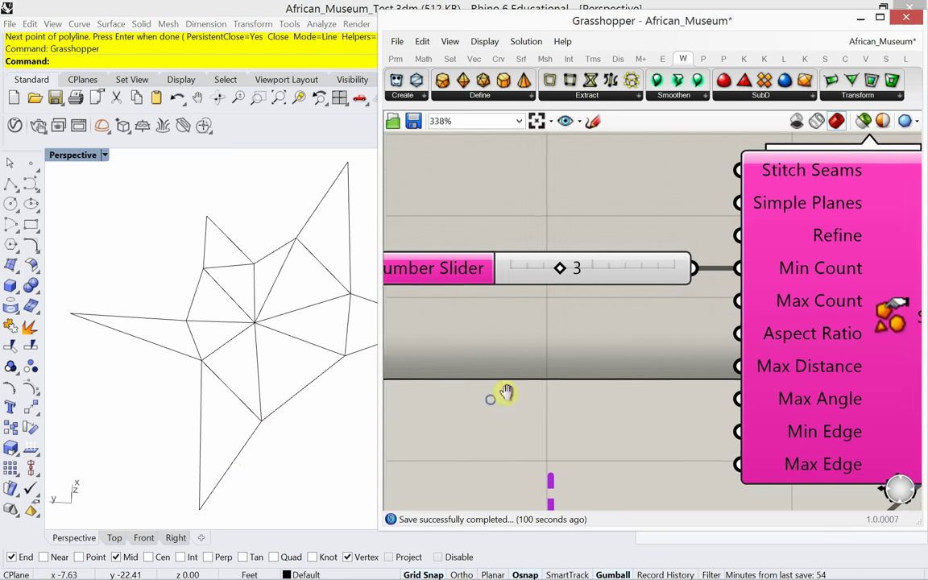
scroll(508, 398, "down", 3)
scroll(508, 401, "down", 3)
right_click_drag(503, 404, 716, 259)
scroll(504, 314, "up", 4)
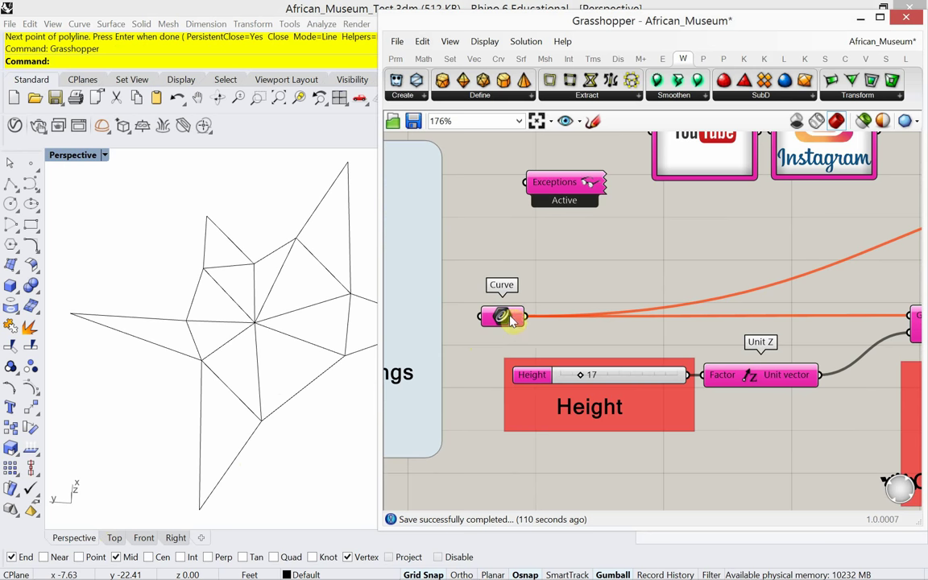
right_click(512, 315)
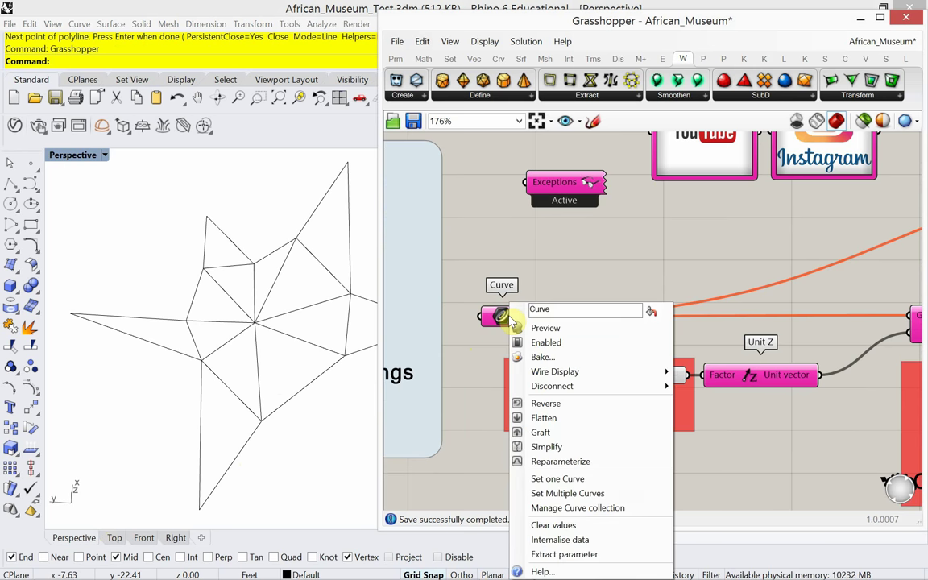
left_click(524, 493)
left_click_drag(500, 474, 149, 189)
key("Return")
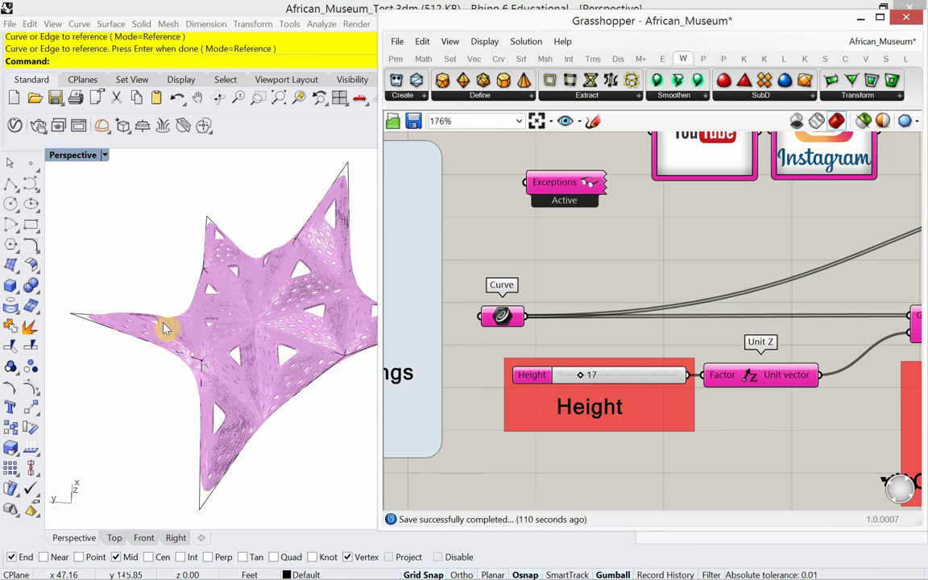
Step: Set the Perspective viewport to Rendered display, show the hidden objects and inspect the new roof from above and the side
right_click_drag(151, 296, 178, 342)
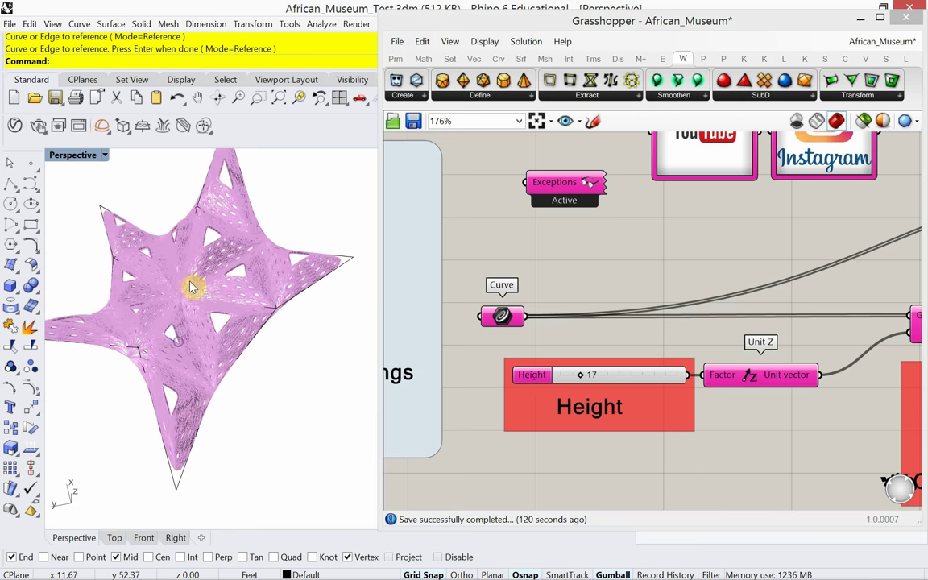
left_click(104, 156)
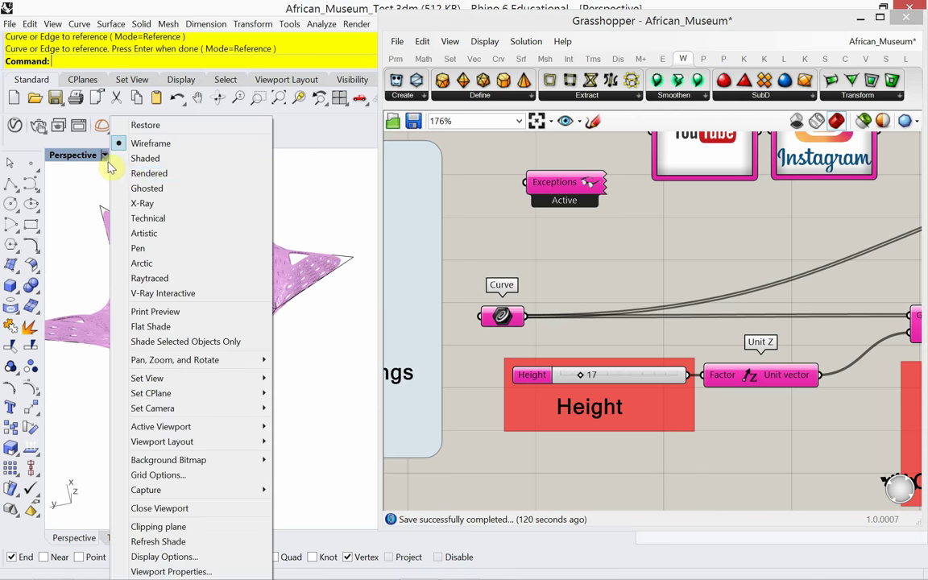
left_click(113, 157)
right_click_drag(194, 305, 187, 301)
type("Show")
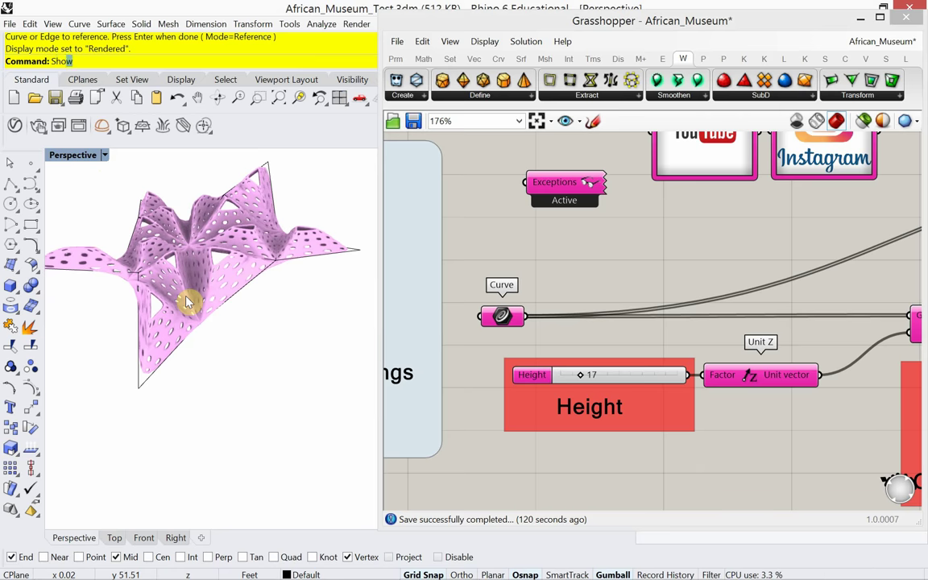
key("Return")
right_click_drag(185, 310, 222, 360)
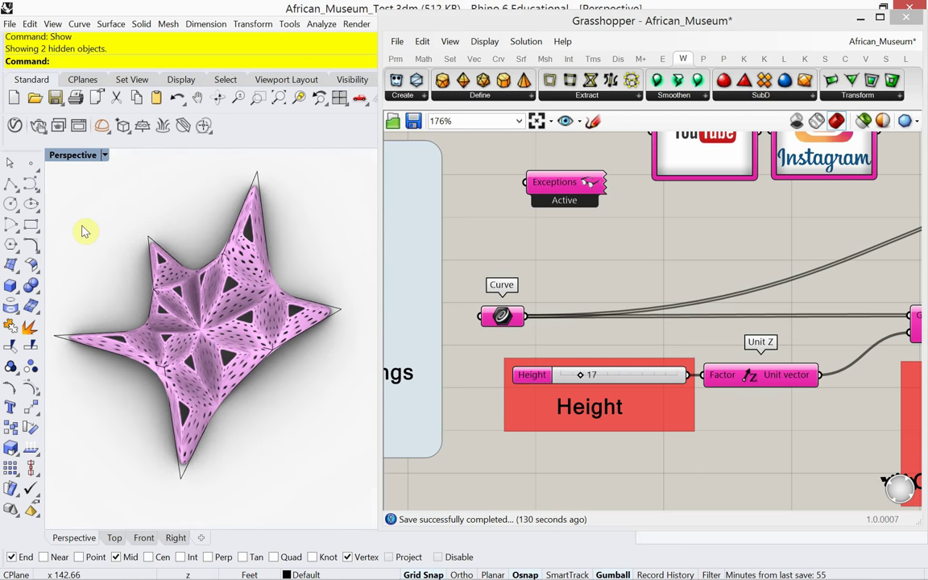
Step: Save the Rhino model African_Museum_Test.3dm under its existing name
left_click(12, 24)
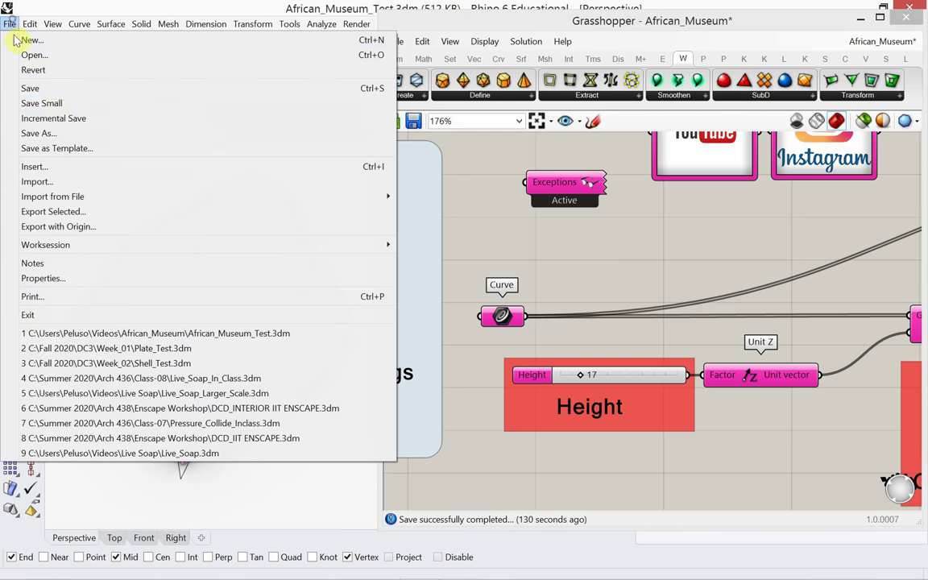
left_click(54, 87)
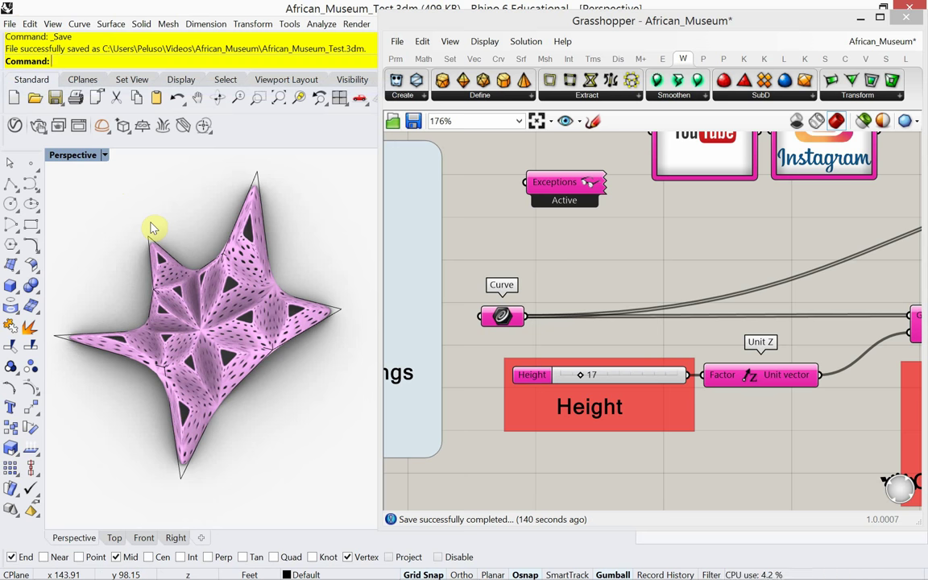
right_click_drag(475, 273, 571, 282)
scroll(562, 278, "down", 3)
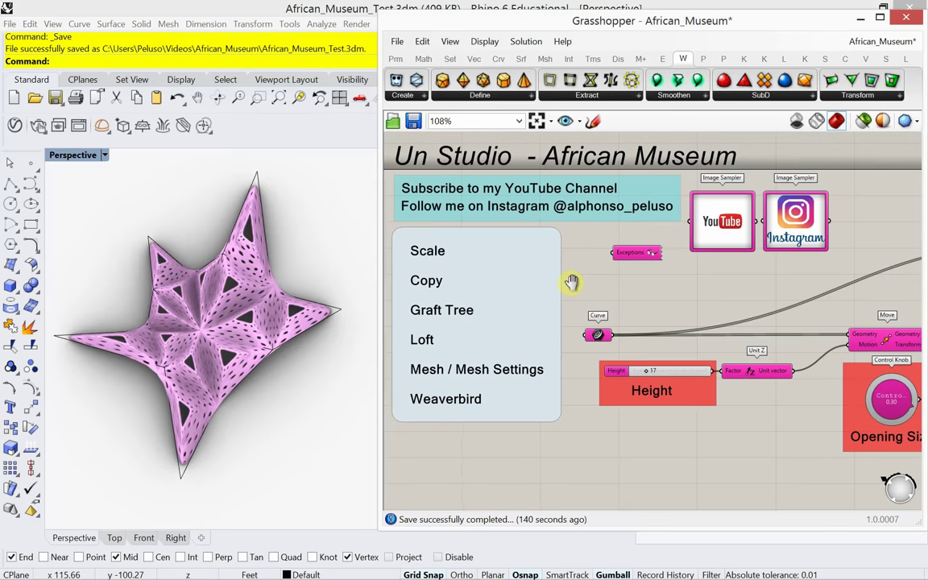